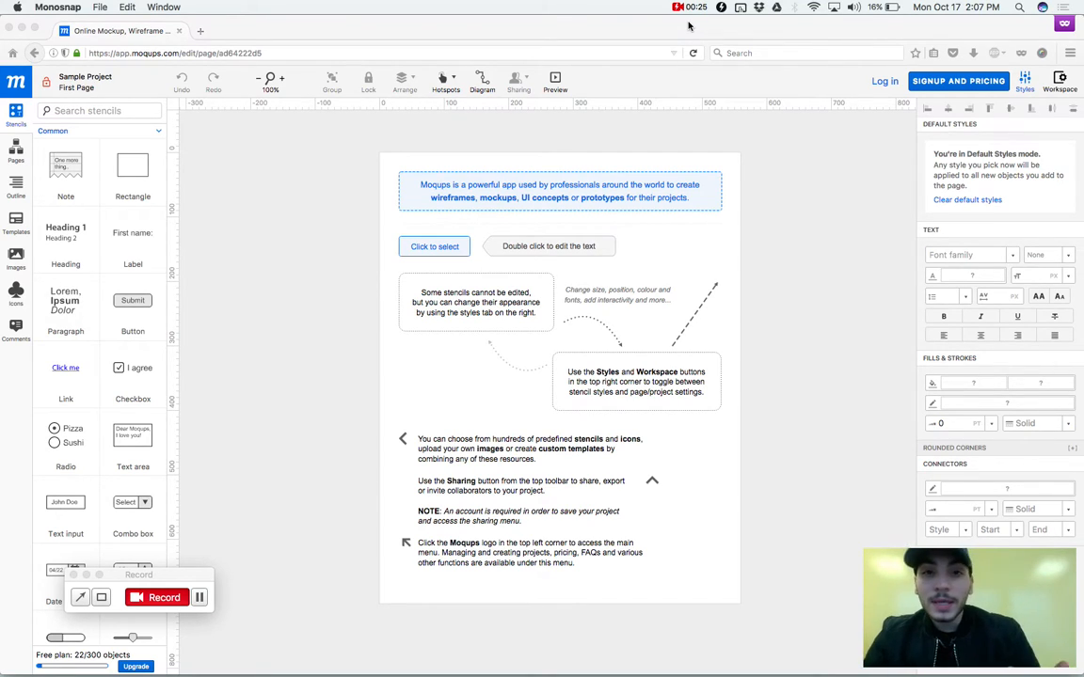
Switch to the Chrome window to view the Donate page mockup.
{"action": "key", "text": "ctrl+Up"}
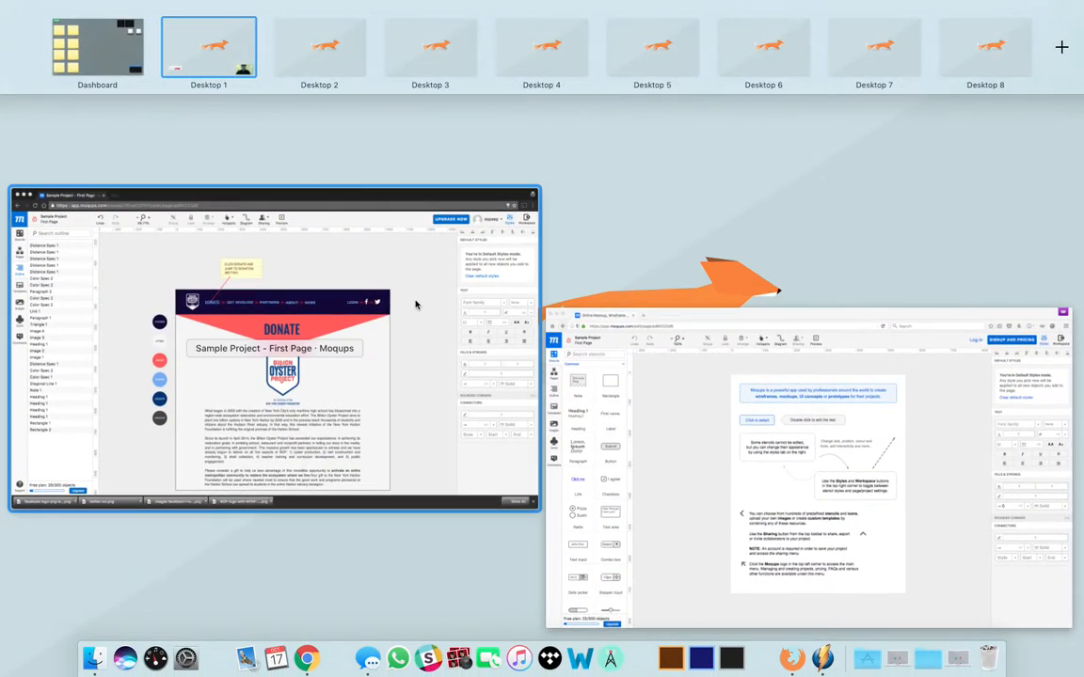
{"action": "left_click", "coordinate": [416, 302]}
{"action": "scroll", "coordinate": [786, 386], "scroll_direction": "down", "scroll_amount": 2}
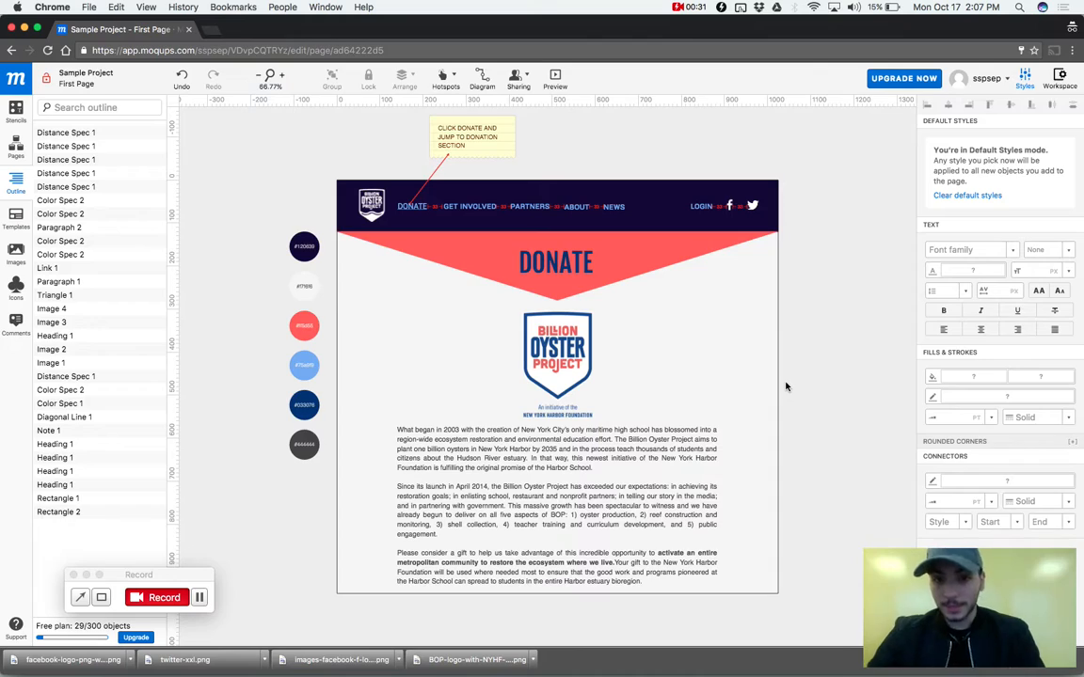
{"action": "key", "text": "ctrl+Up"}
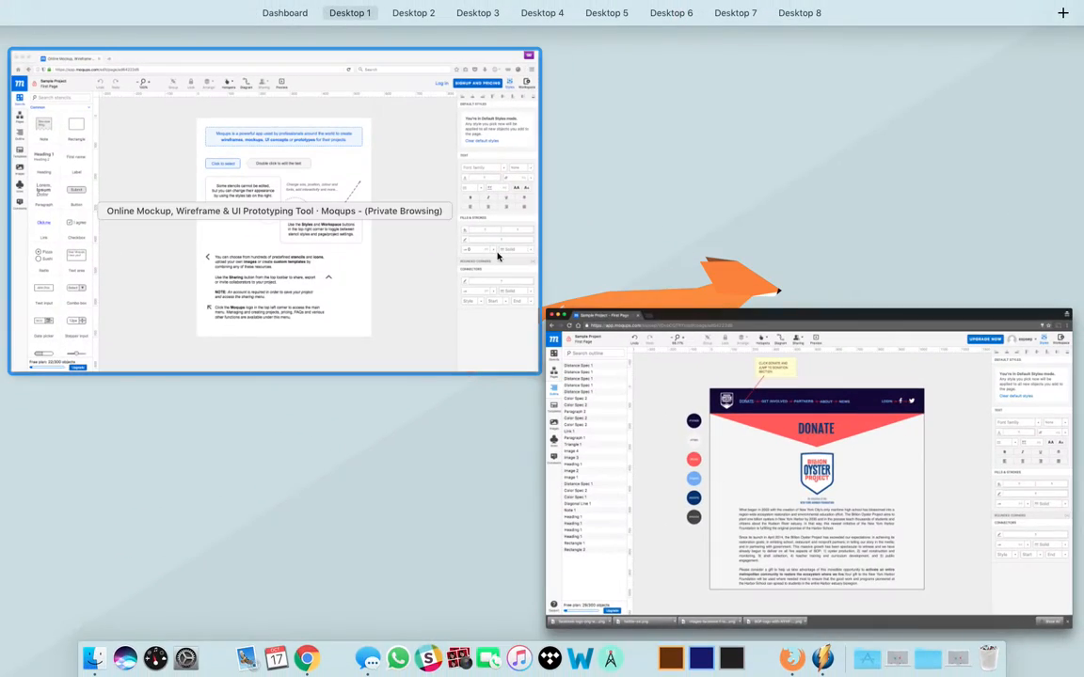
{"action": "left_click", "coordinate": [477, 242]}
{"action": "key", "text": "super+Tab"}
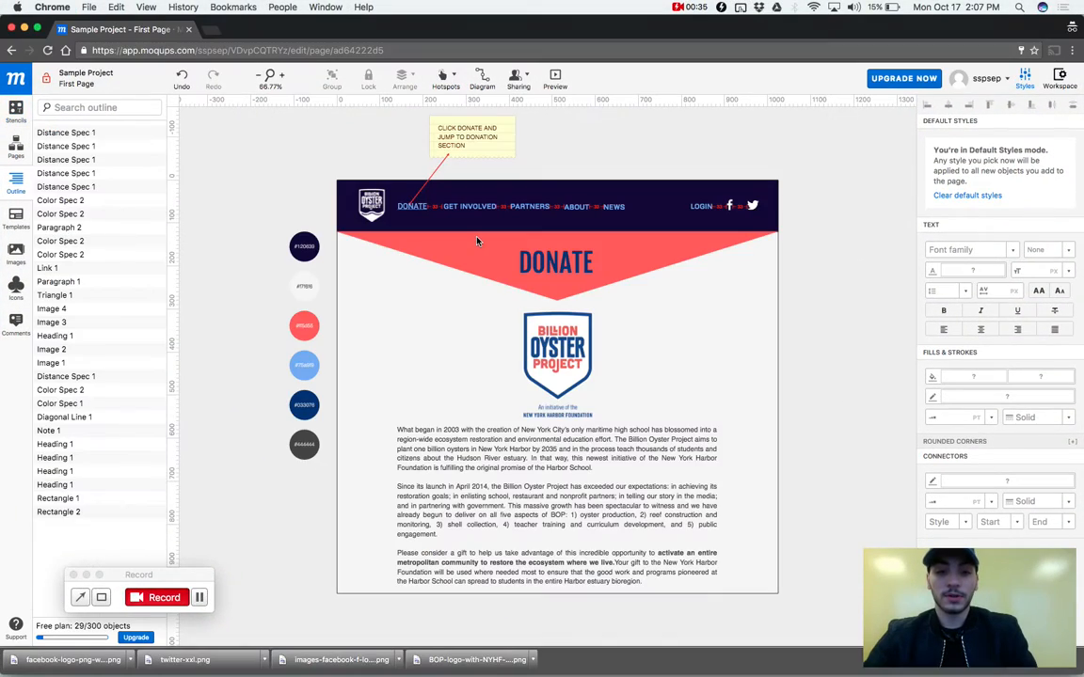
Switch to Firefox and open a private browsing window.
{"action": "key", "text": "super+space"}
{"action": "type", "text": "firefox"}
{"action": "key", "text": "Escape"}
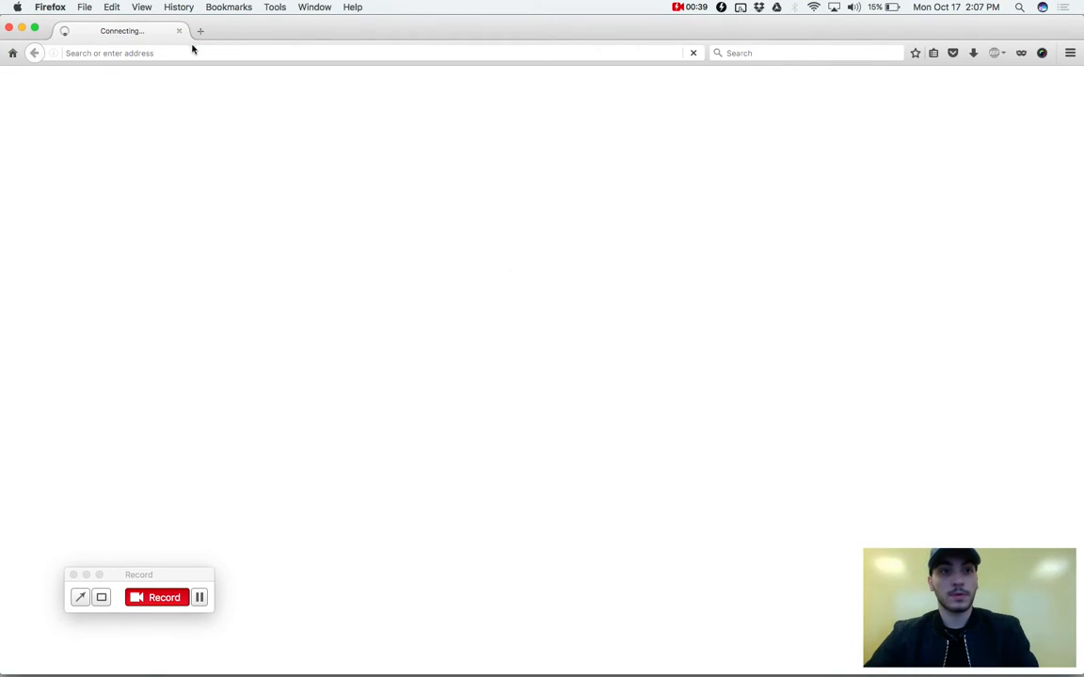
{"action": "key", "text": "super+shift+p"}
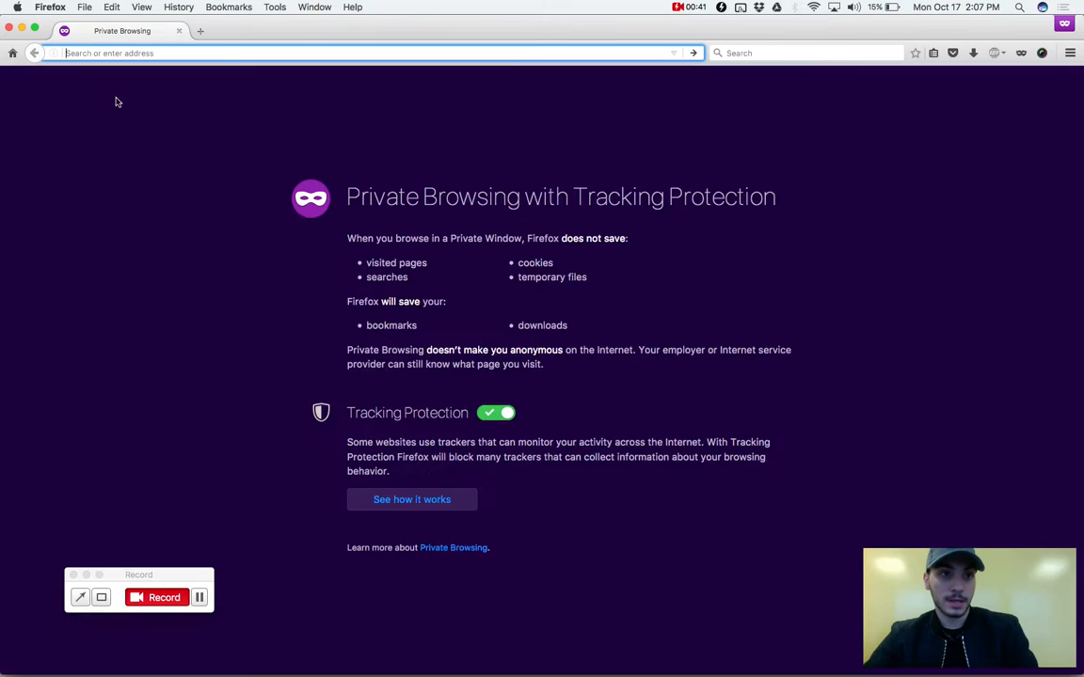
Search Google for "moqups".
{"action": "type", "text": "moqup"}
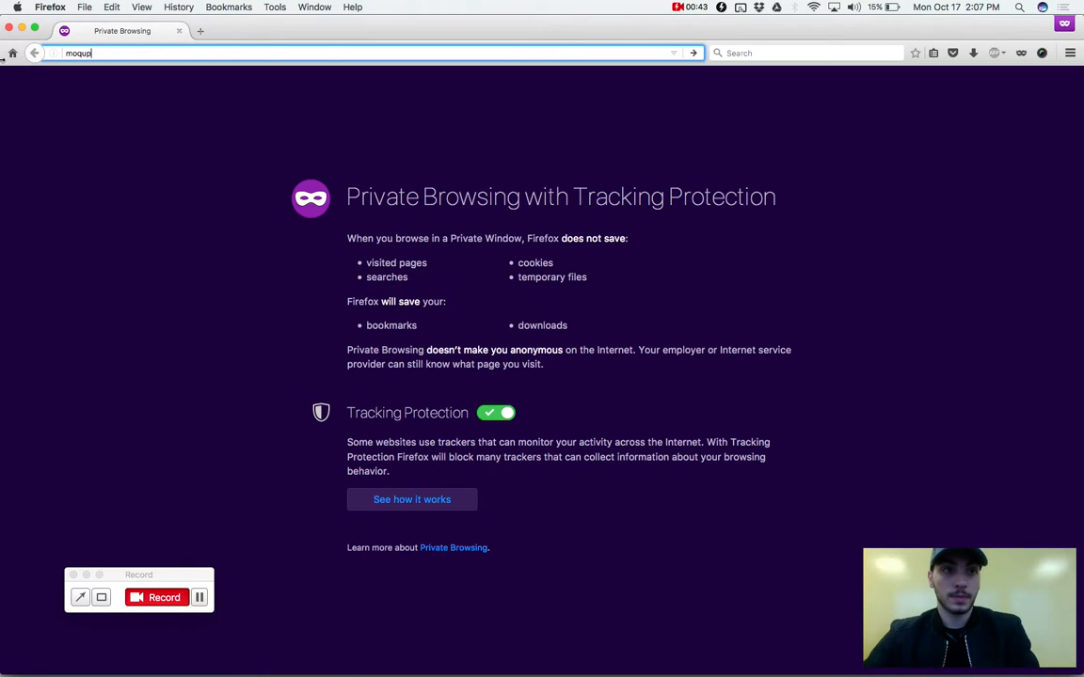
{"action": "key", "text": "Return"}
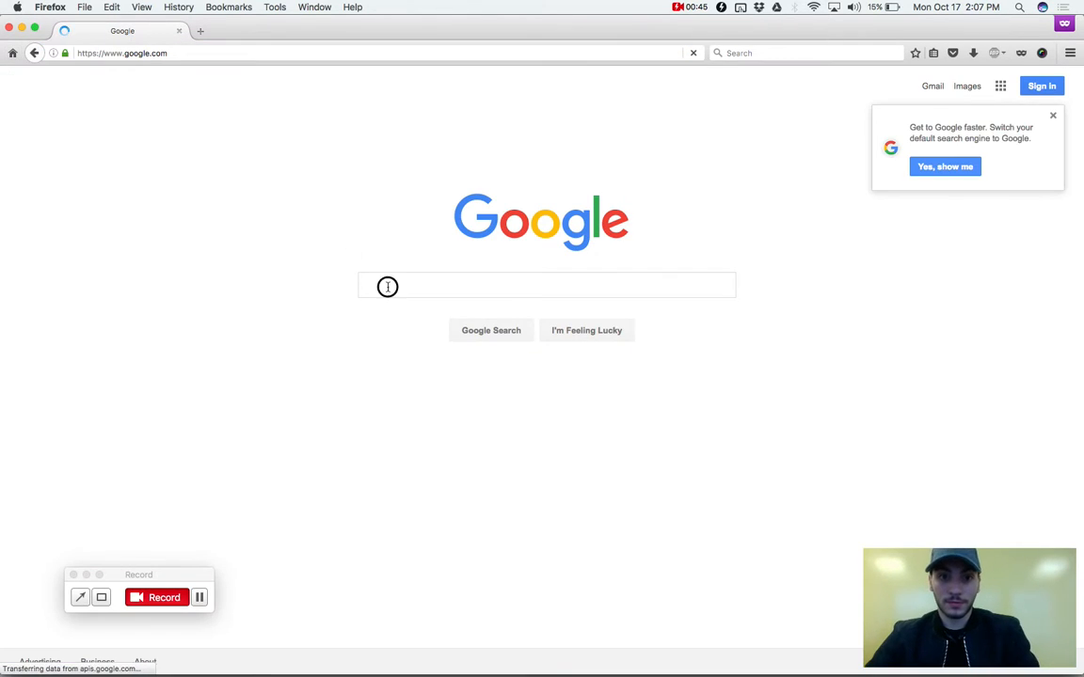
{"action": "type", "text": "moqups."}
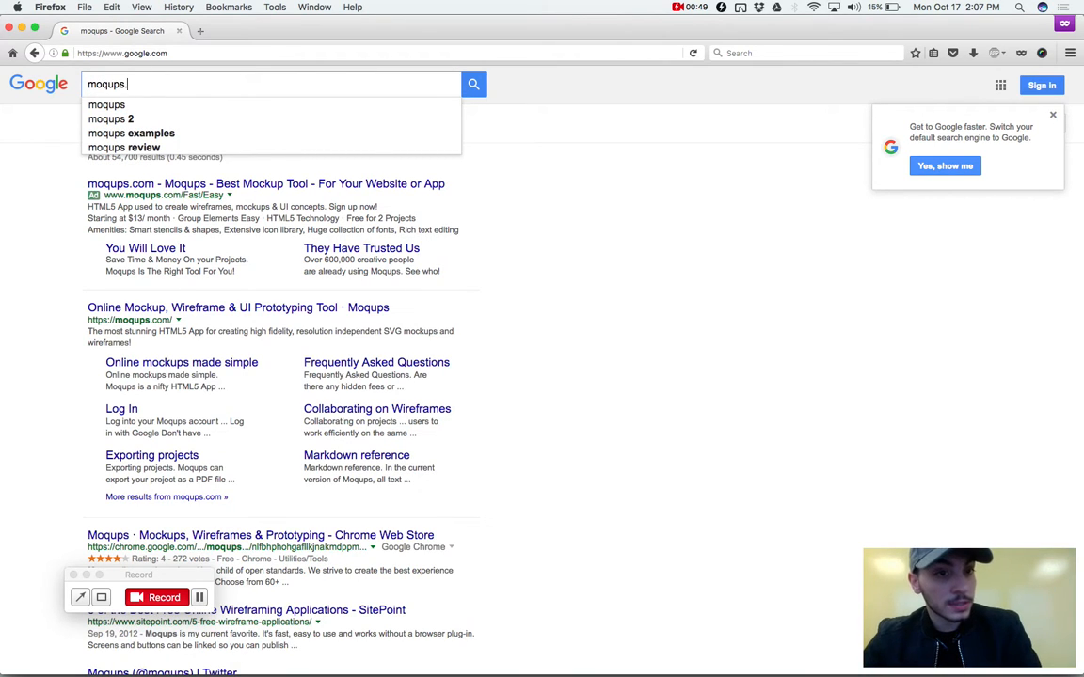
{"action": "key", "text": "Return"}
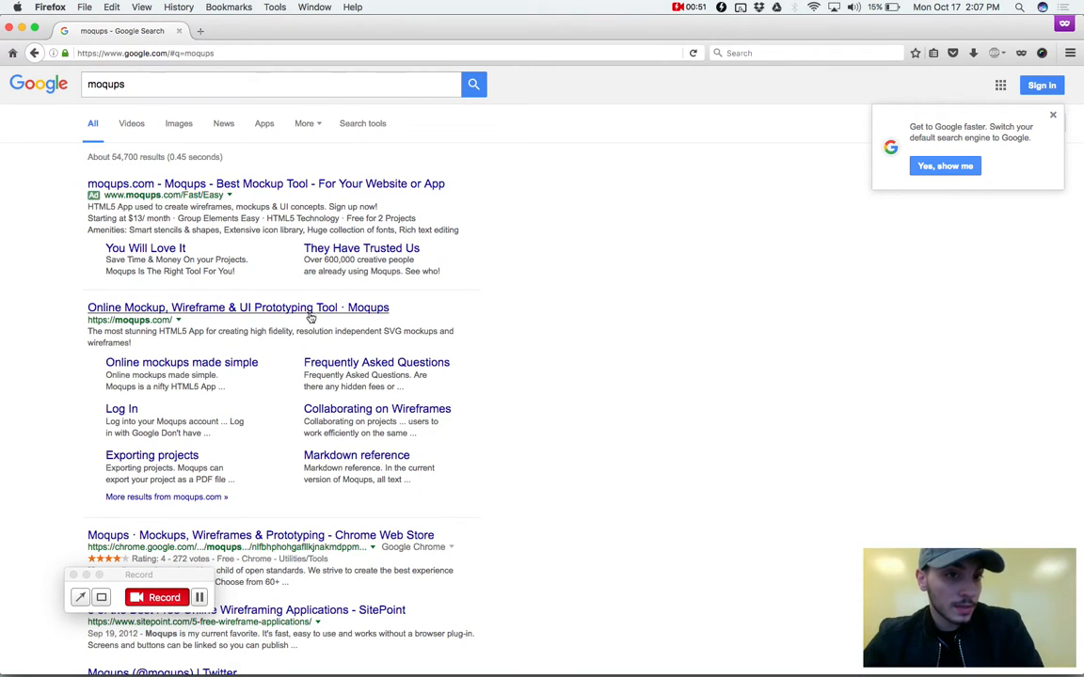
Open the Moqups website from the results and launch the new Moqups editor, dismissing the master password request and the introduction.
{"action": "left_click", "coordinate": [310, 310]}
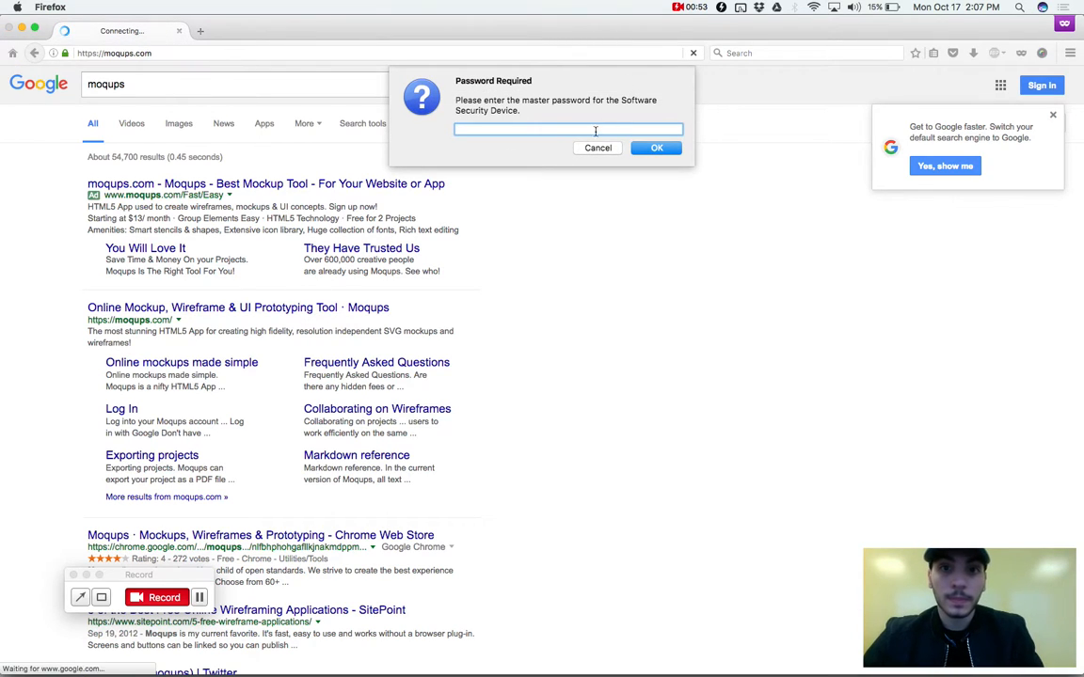
{"action": "left_click", "coordinate": [597, 149]}
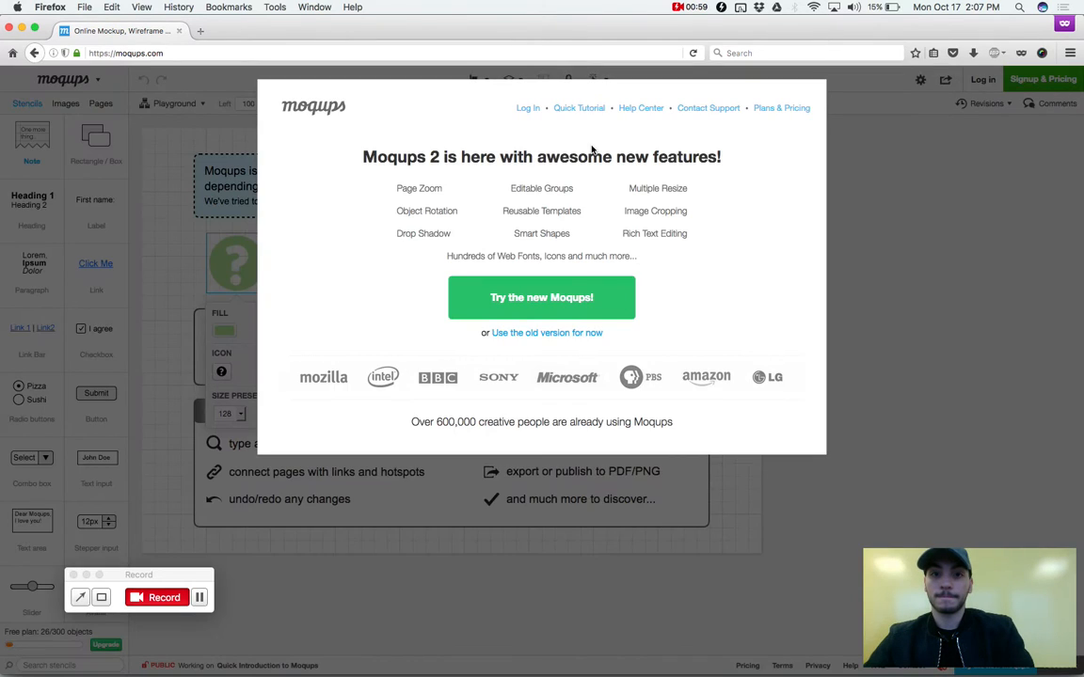
{"action": "left_click", "coordinate": [531, 296]}
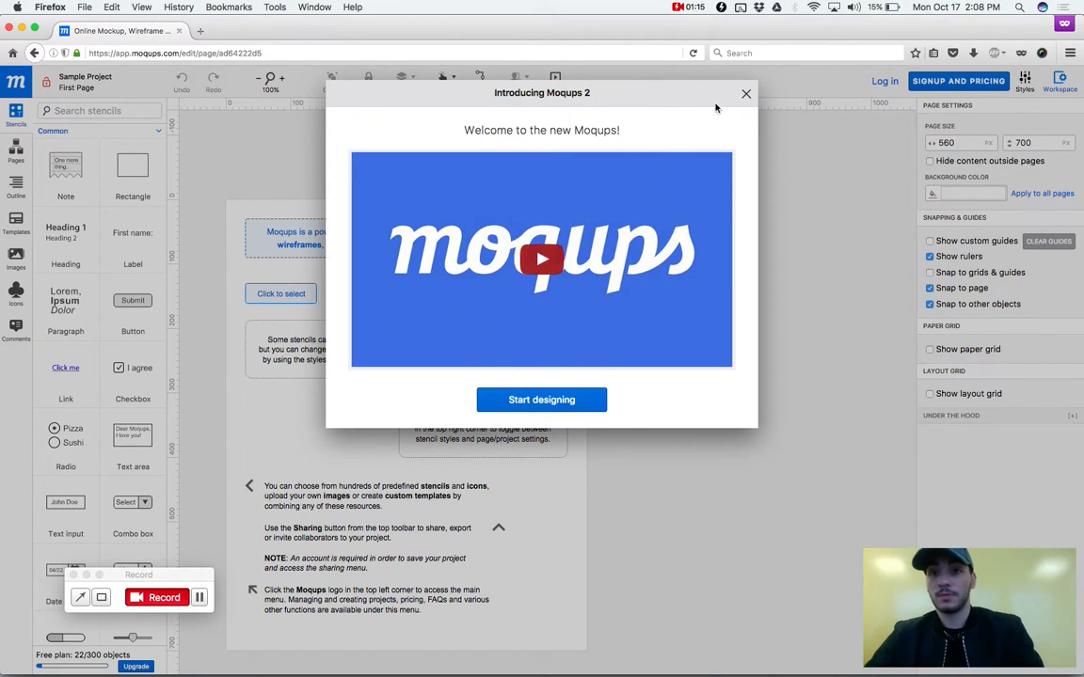
{"action": "left_click", "coordinate": [746, 93]}
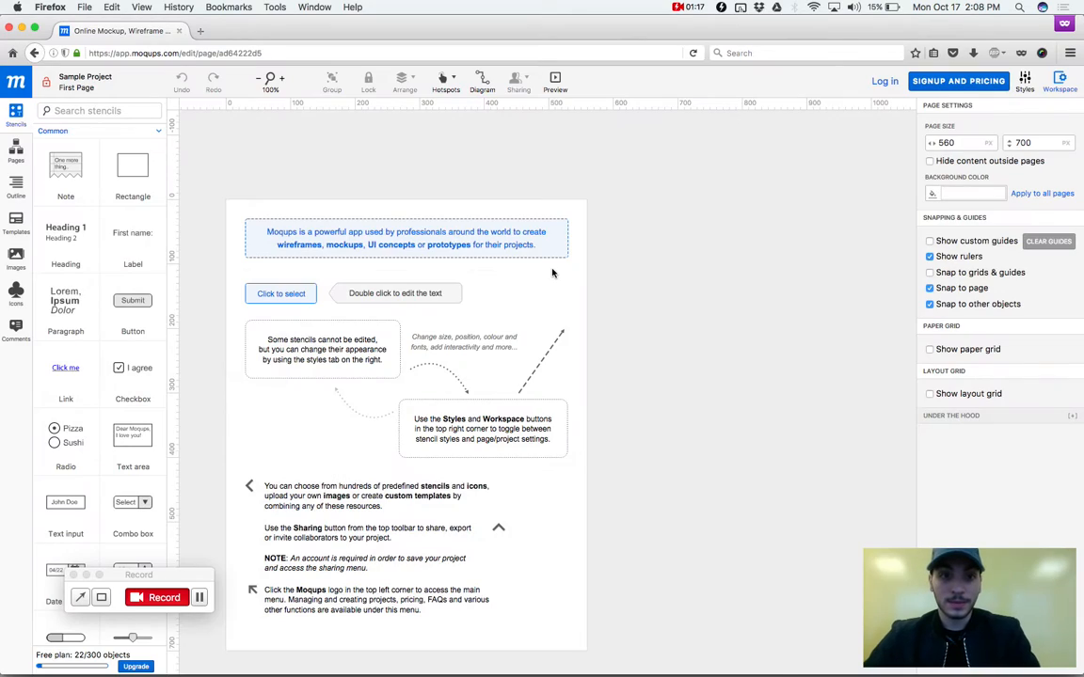
Open the plans and pricing overview and highlight the Free Plan's terms.
{"action": "left_click", "coordinate": [912, 81]}
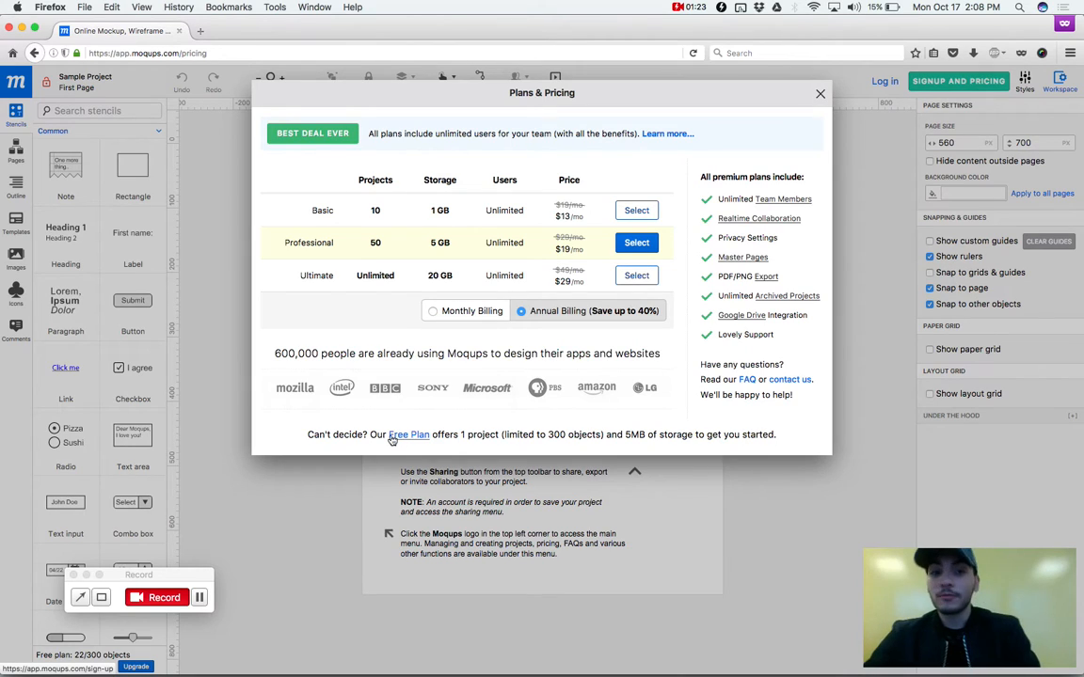
{"action": "left_click_drag", "start_coordinate": [303, 435], "coordinate": [721, 436]}
{"action": "left_click", "coordinate": [727, 436]}
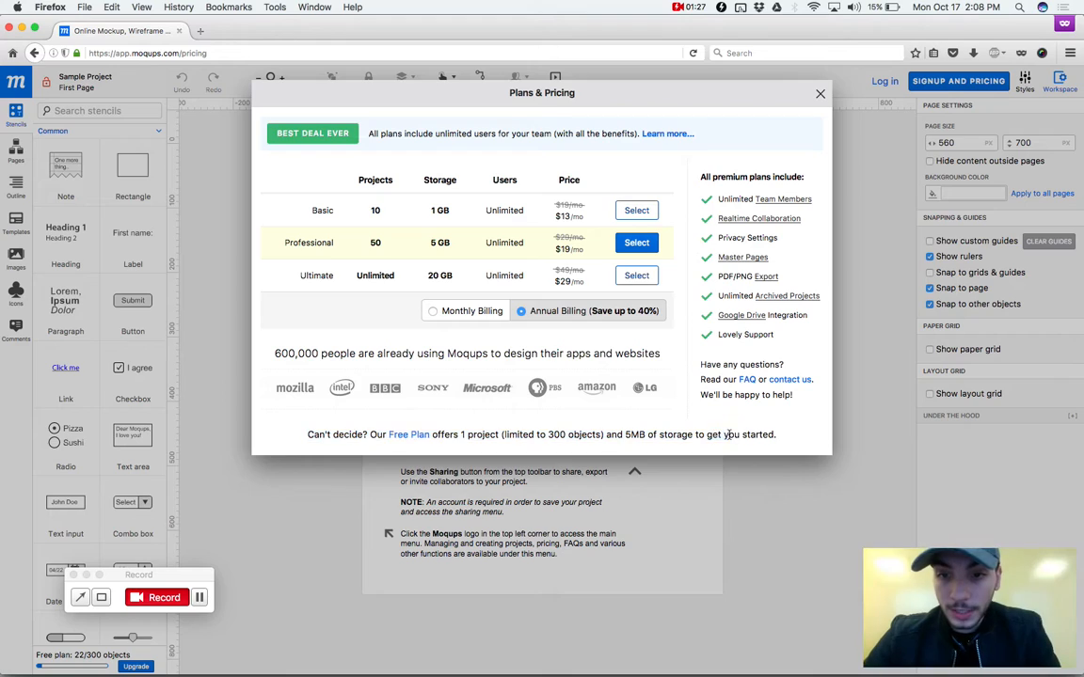
{"action": "triple_click", "coordinate": [728, 435]}
{"action": "left_click", "coordinate": [658, 445]}
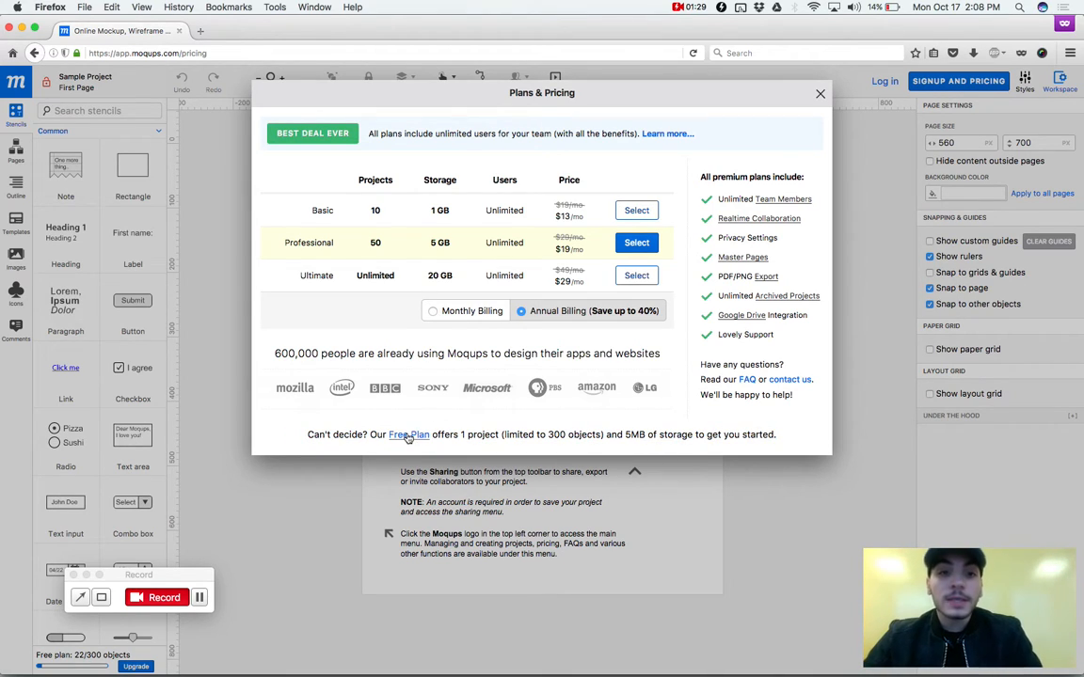
{"action": "left_click", "coordinate": [408, 435]}
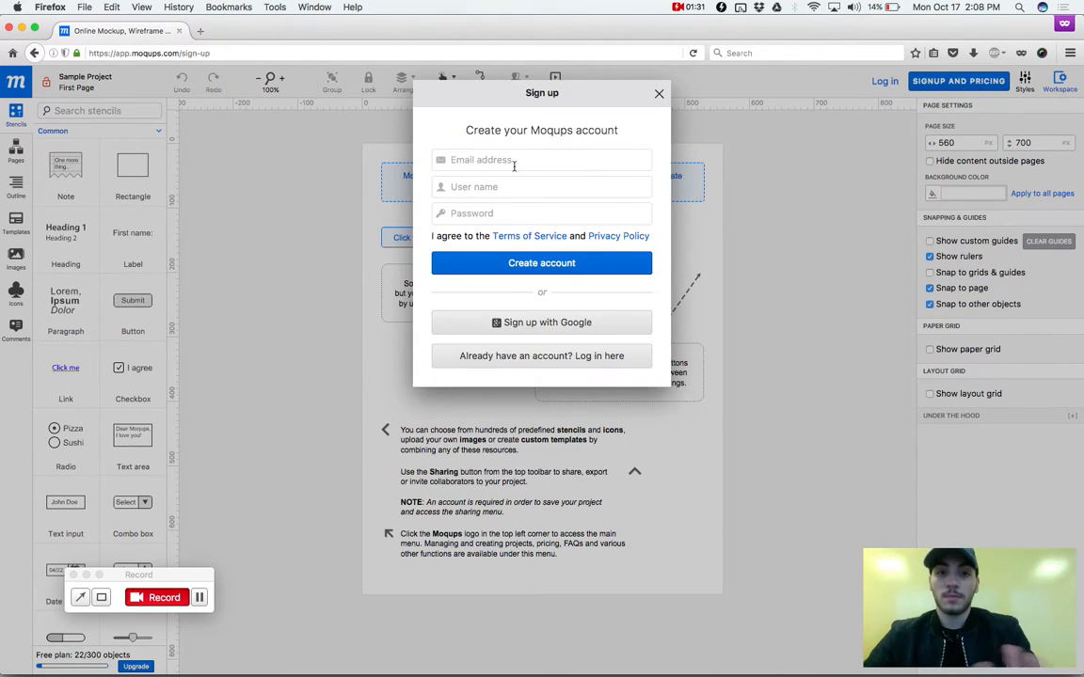
{"action": "left_click", "coordinate": [541, 159]}
{"action": "left_click", "coordinate": [658, 95]}
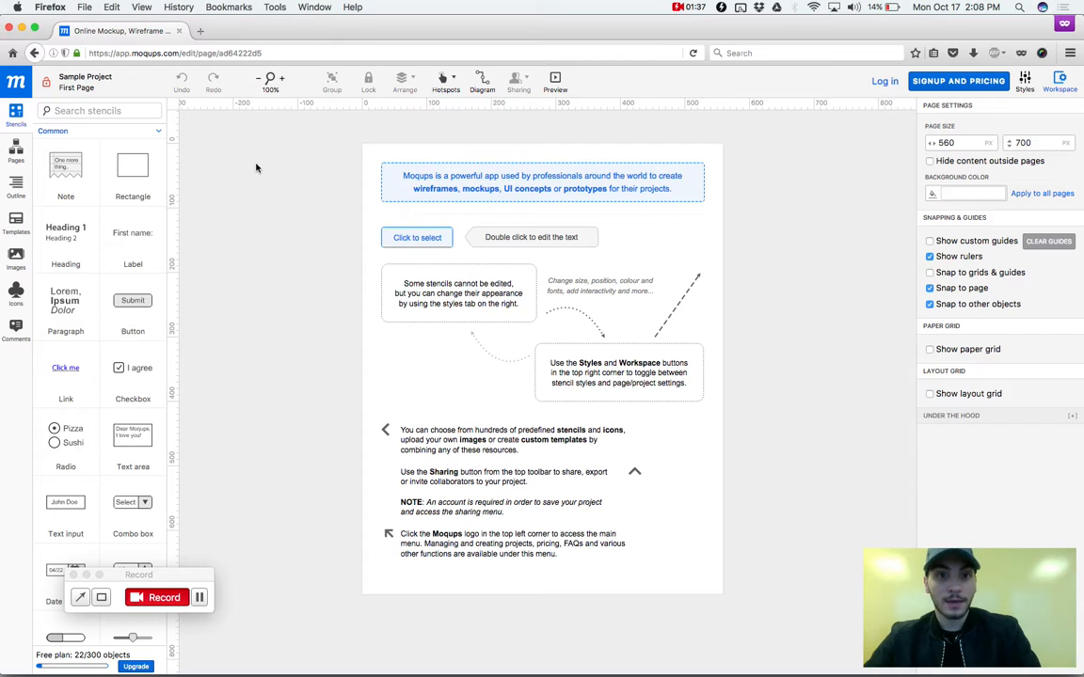
Delete all the sample objects from the first page.
{"action": "left_click_drag", "start_coordinate": [259, 119], "coordinate": [760, 613]}
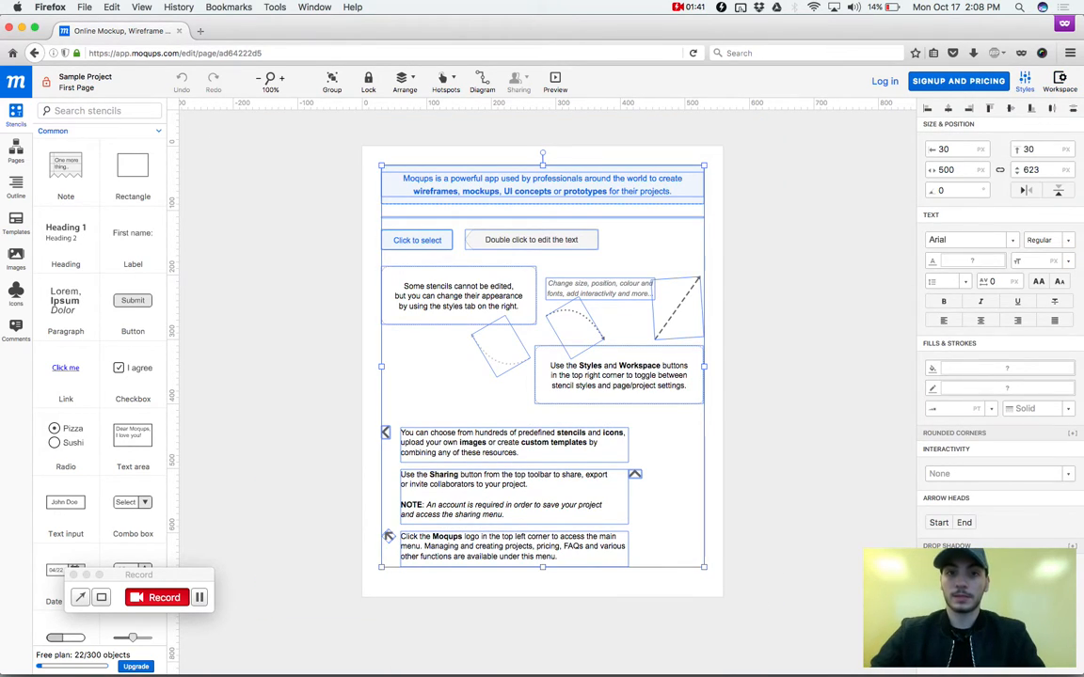
{"action": "key", "text": "Delete"}
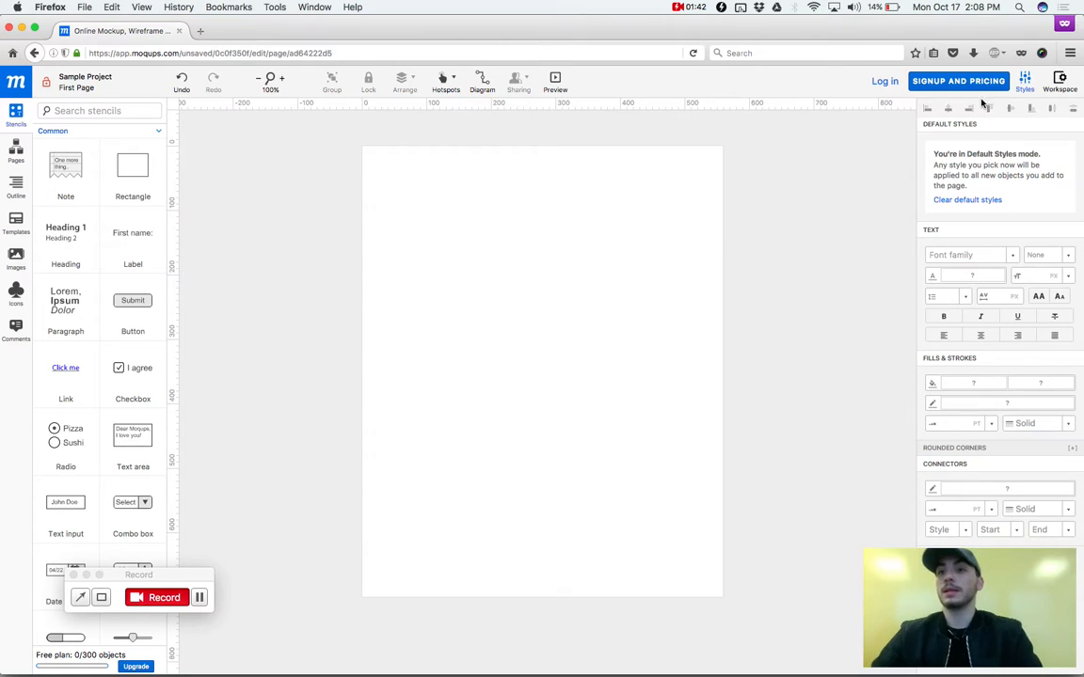
Set the page size to 1024 px wide and 960 px high.
{"action": "left_click", "coordinate": [1059, 81]}
{"action": "double_click", "coordinate": [952, 142]}
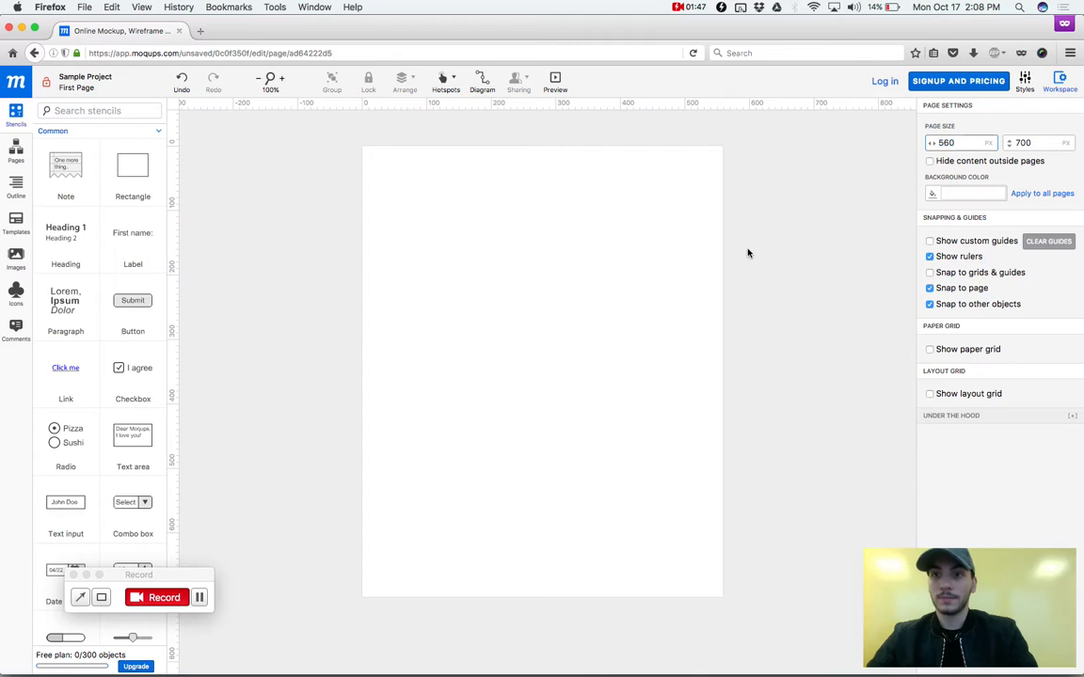
{"action": "left_click", "coordinate": [1035, 87]}
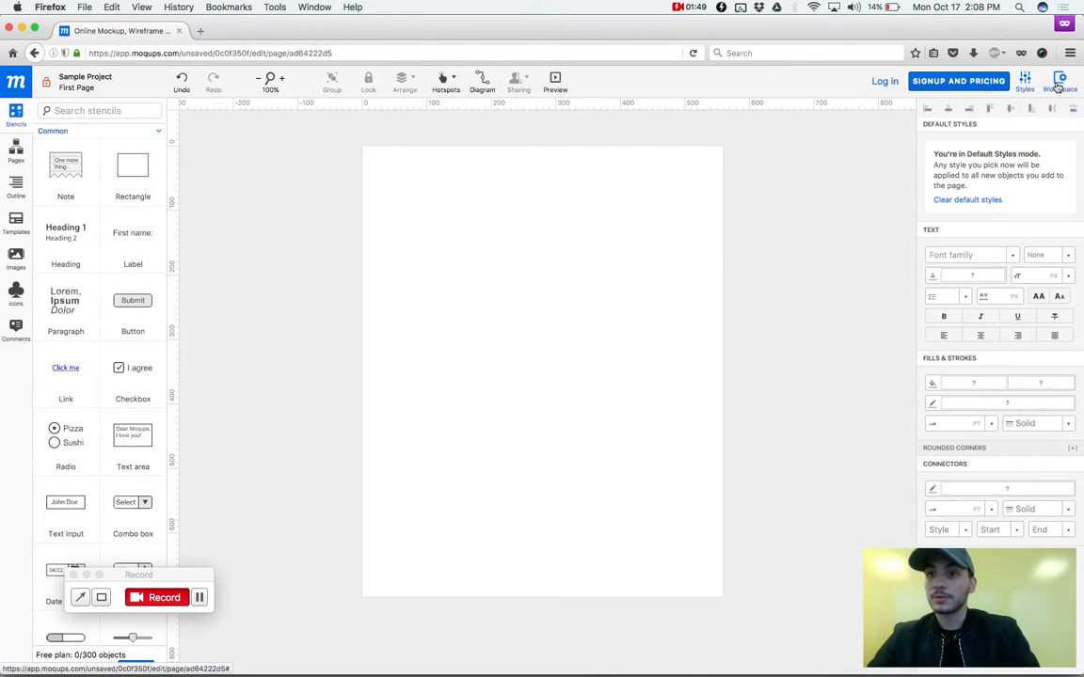
{"action": "left_click", "coordinate": [1059, 85]}
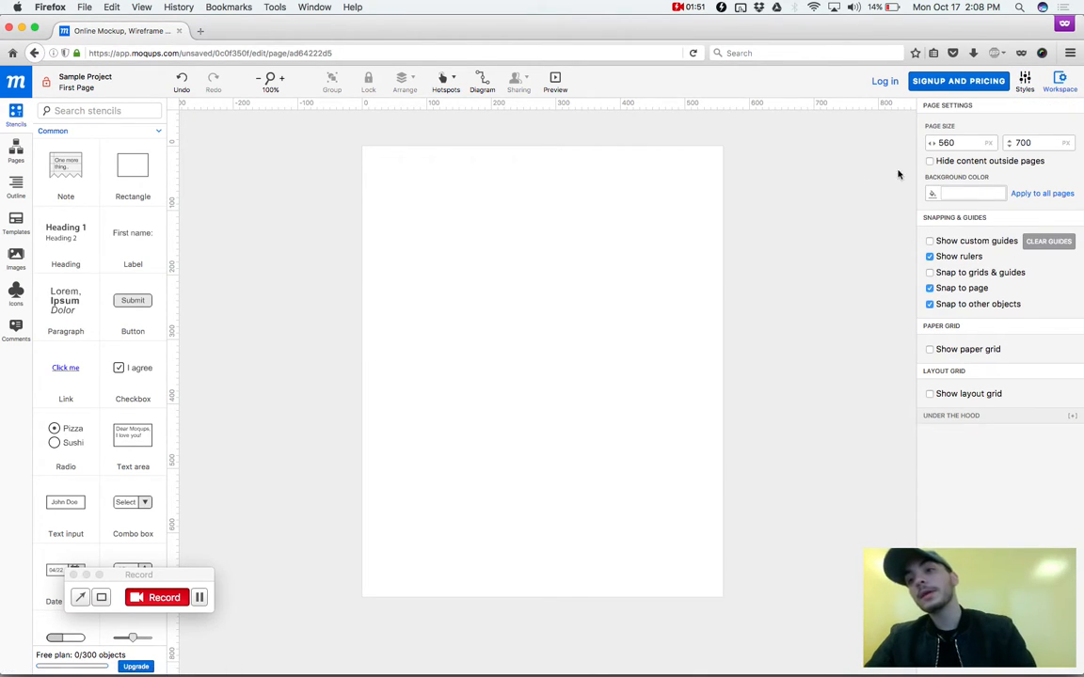
{"action": "left_click", "coordinate": [951, 141]}
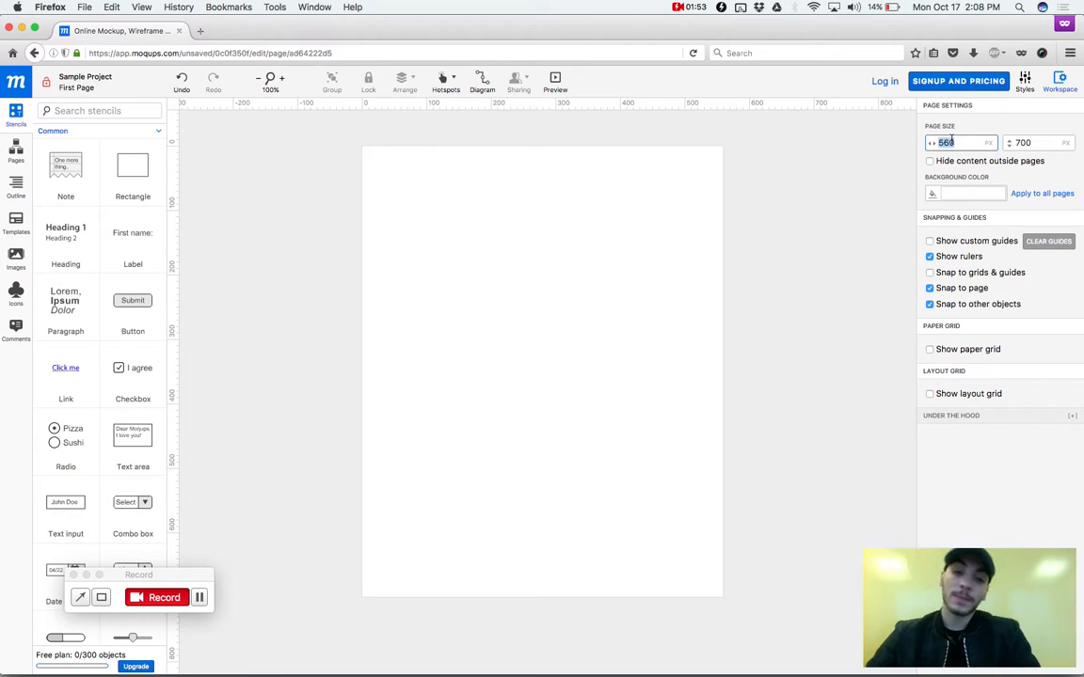
{"action": "type", "text": "1024"}
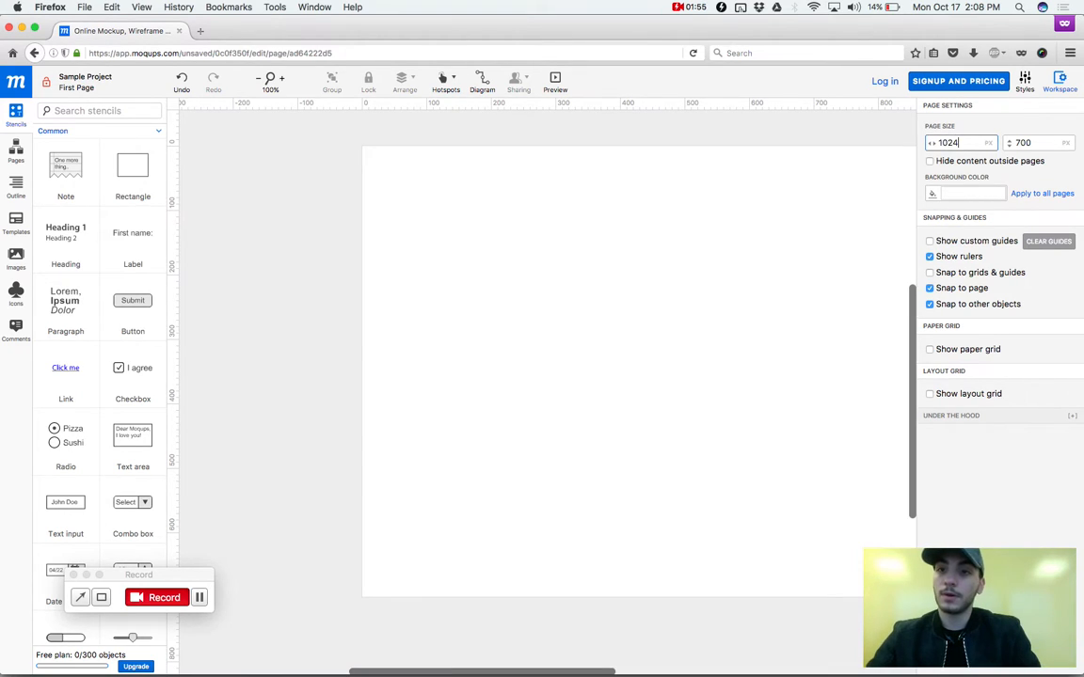
{"action": "key", "text": "Tab"}
{"action": "type", "text": "960"}
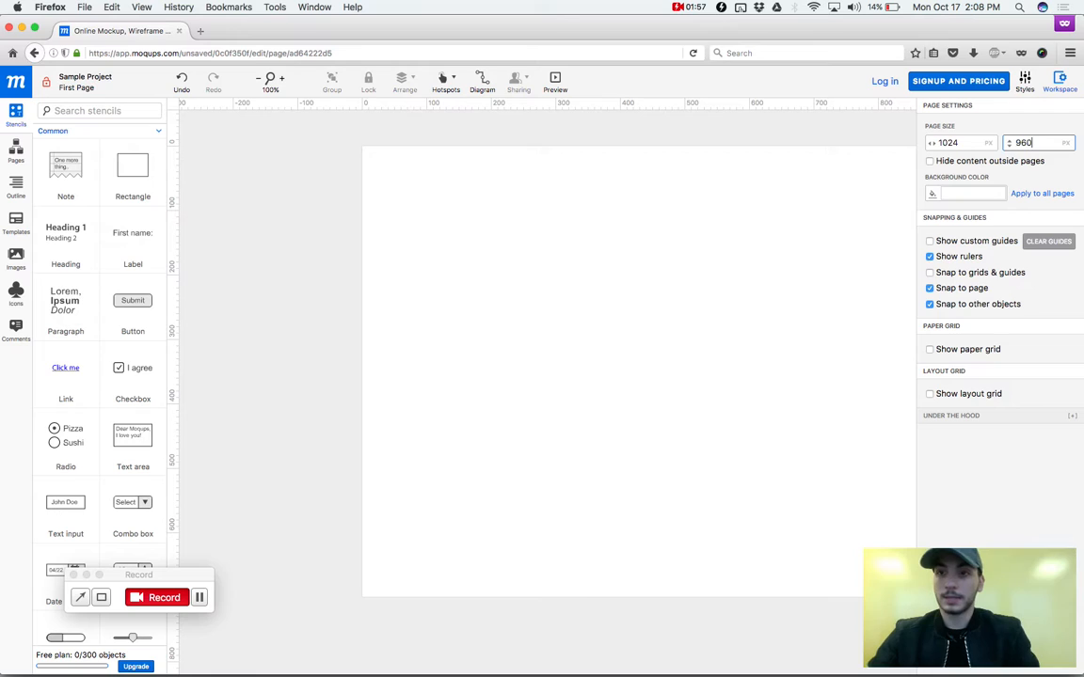
{"action": "key", "text": "Tab"}
{"action": "scroll", "coordinate": [696, 272], "scroll_direction": "right", "scroll_amount": 5}
{"action": "scroll", "coordinate": [696, 273], "scroll_direction": "down", "scroll_amount": 2}
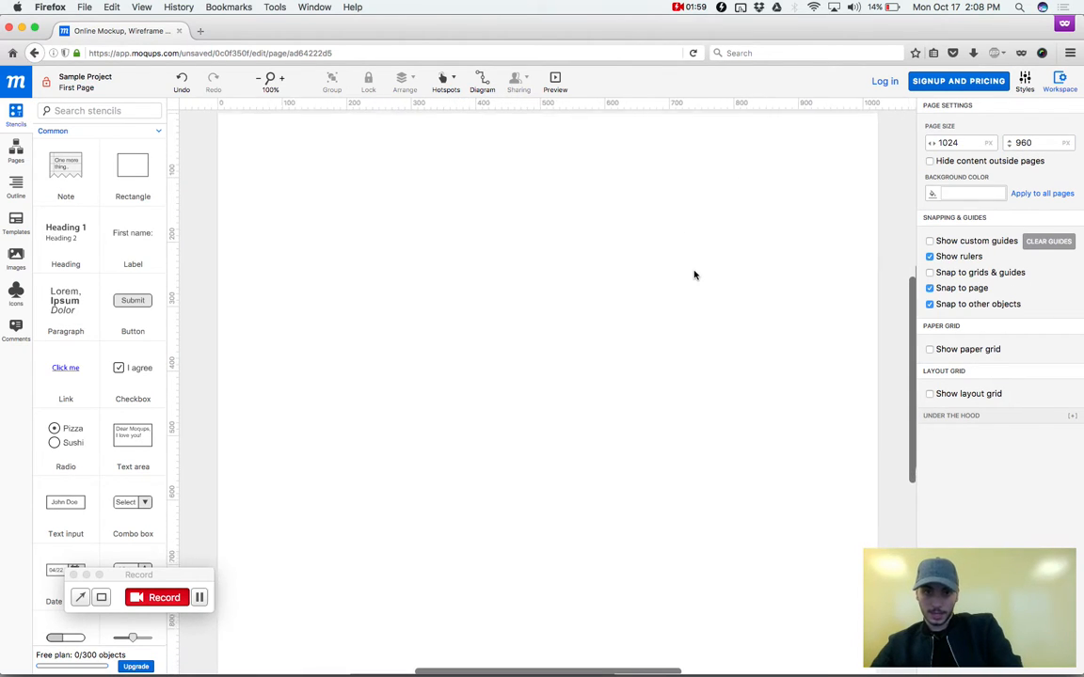
{"action": "scroll", "coordinate": [694, 275], "scroll_direction": "up", "scroll_amount": 2}
{"action": "scroll", "coordinate": [694, 274], "scroll_direction": "left", "scroll_amount": 1}
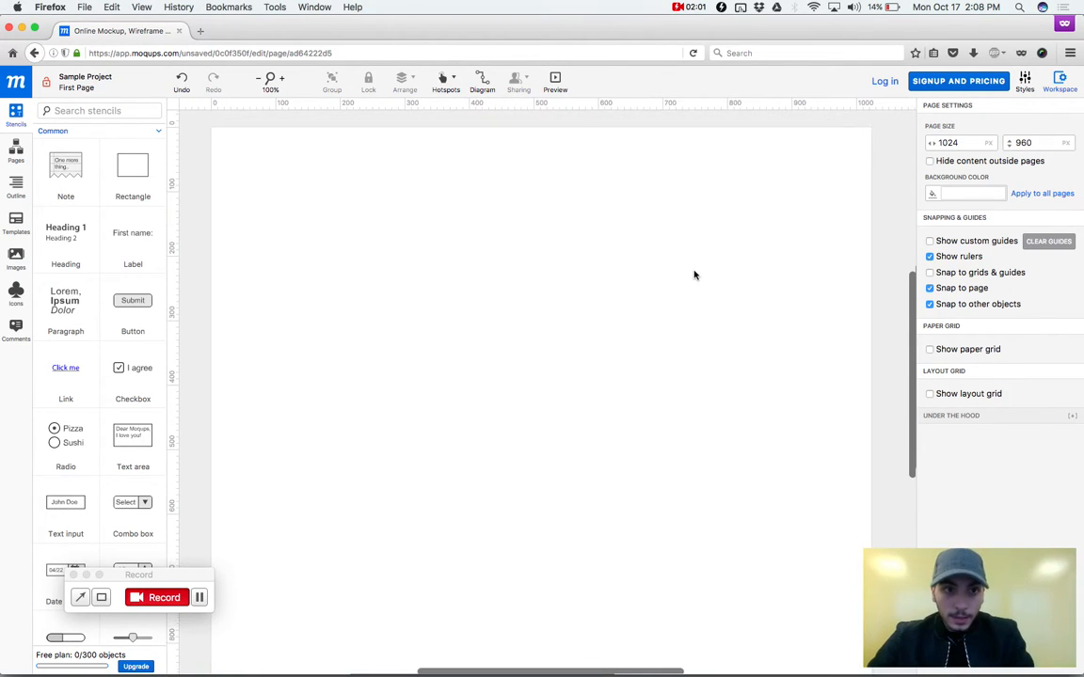
{"action": "scroll", "coordinate": [344, 152], "scroll_direction": "down", "scroll_amount": 2}
{"action": "scroll", "coordinate": [344, 152], "scroll_direction": "left", "scroll_amount": 1}
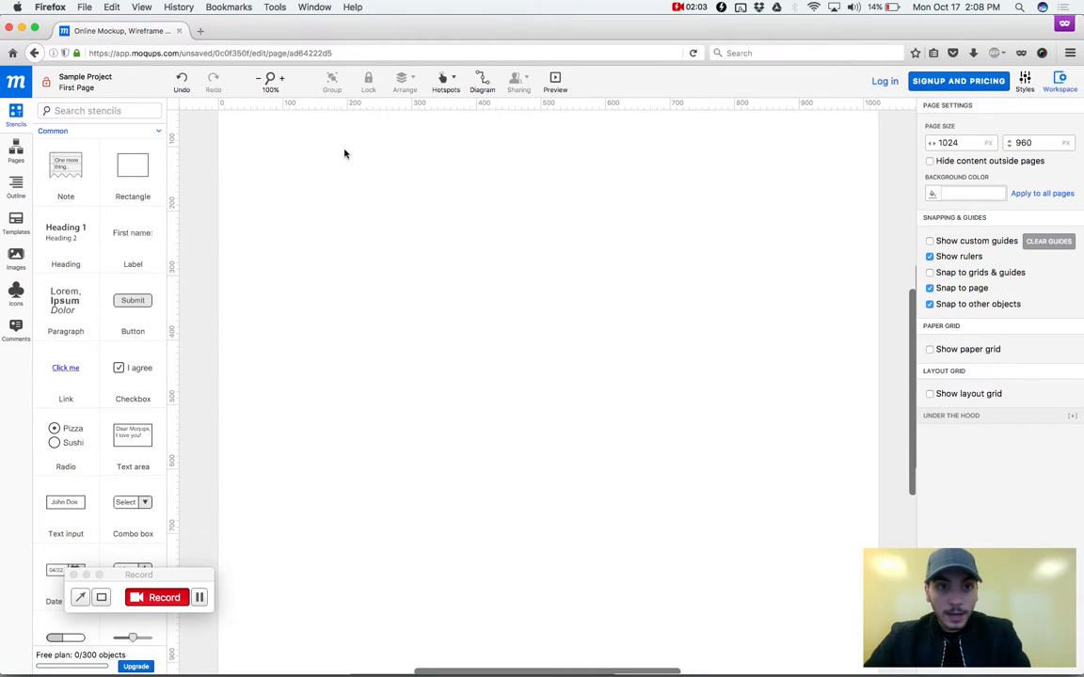
Leave the Firefox window, return to the Donate mockup in Chrome and show its page settings.
{"action": "left_click", "coordinate": [9, 29]}
{"action": "left_click", "coordinate": [697, 314]}
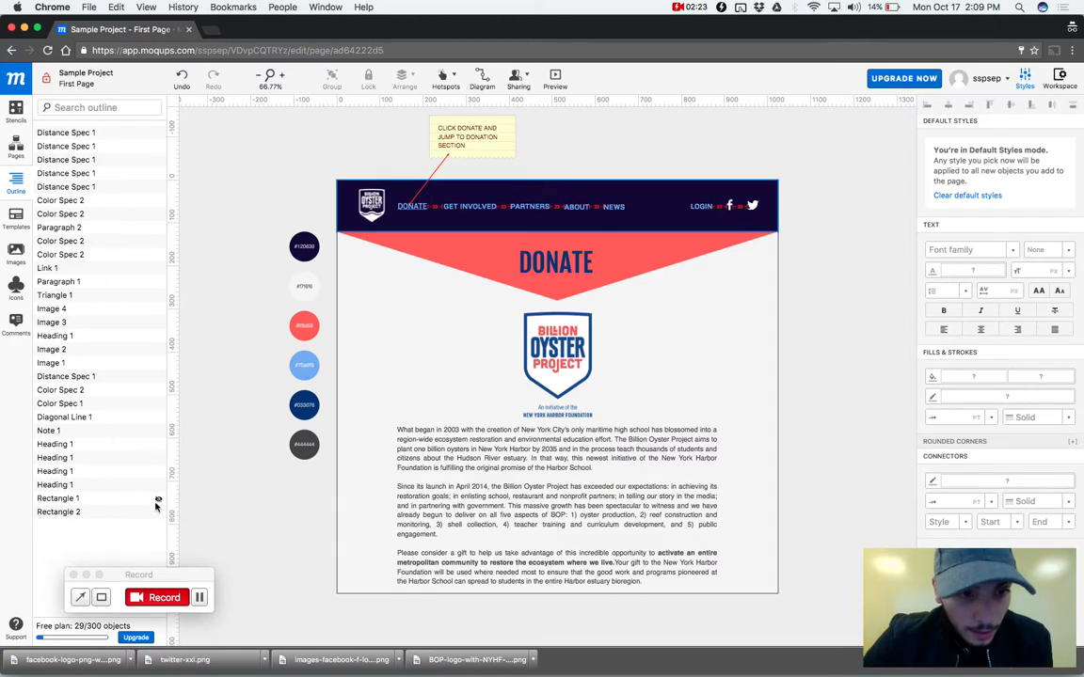
{"action": "left_click", "coordinate": [1048, 83]}
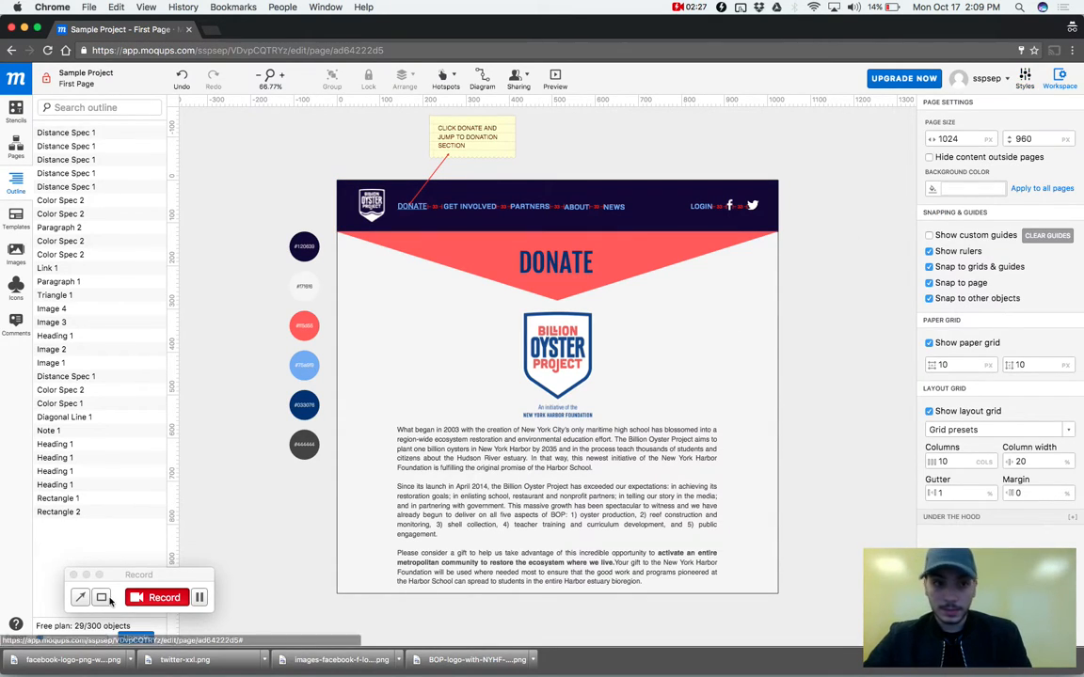
Hide Rectangle 1 and Rectangle 2 in the Donate mockup and turn off the page's layout grid.
{"action": "left_click", "coordinate": [158, 512]}
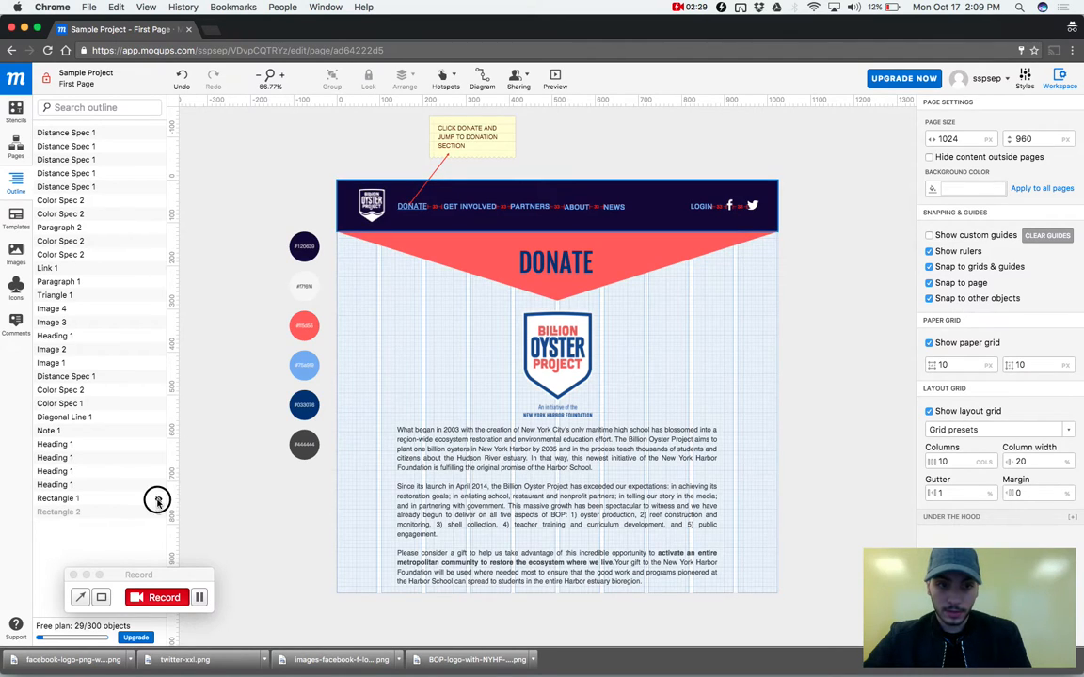
{"action": "left_click", "coordinate": [158, 498]}
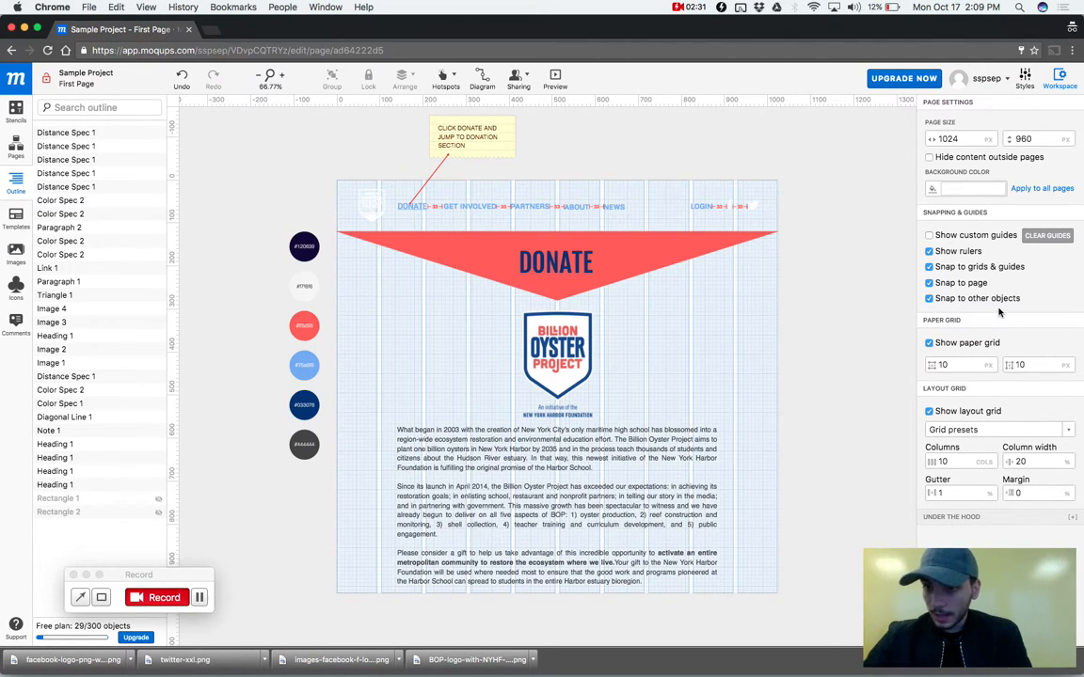
{"action": "left_click", "coordinate": [931, 412]}
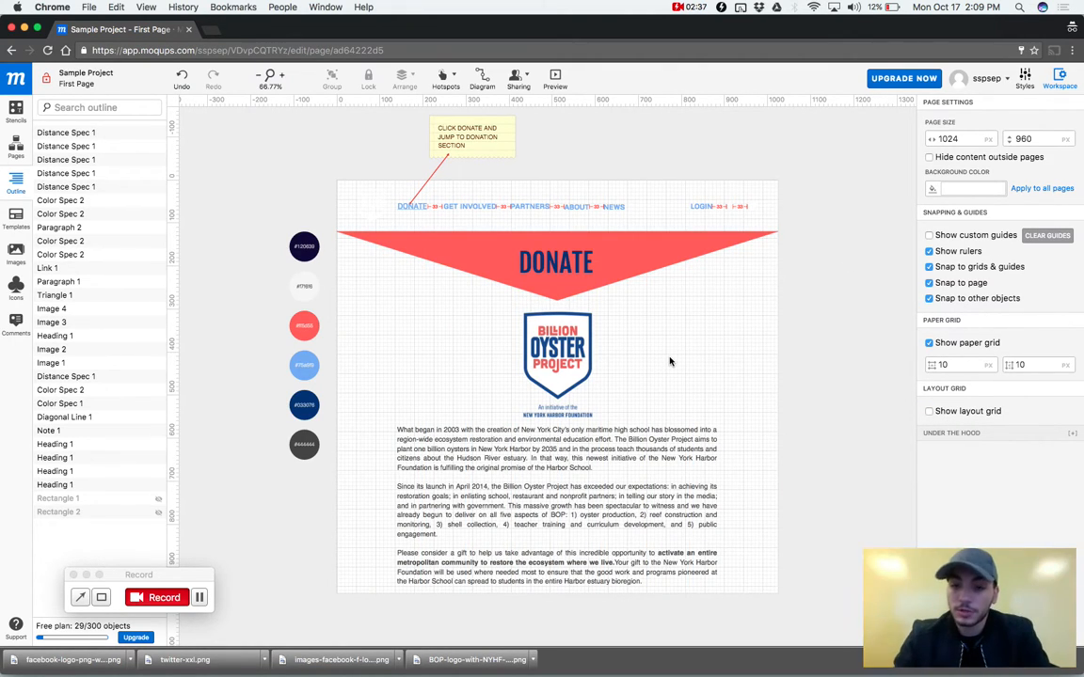
Turn the layout grid back on for the Donate page.
{"action": "scroll", "coordinate": [670, 361], "scroll_direction": "up", "scroll_amount": 8}
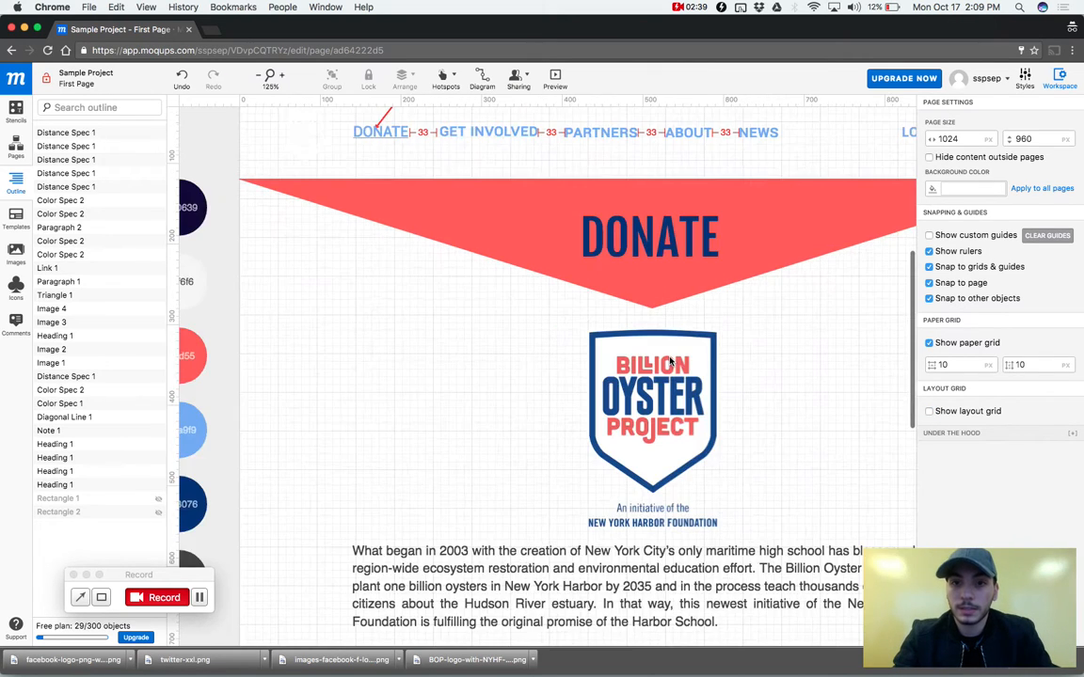
{"action": "scroll", "coordinate": [670, 361], "scroll_direction": "up", "scroll_amount": 5}
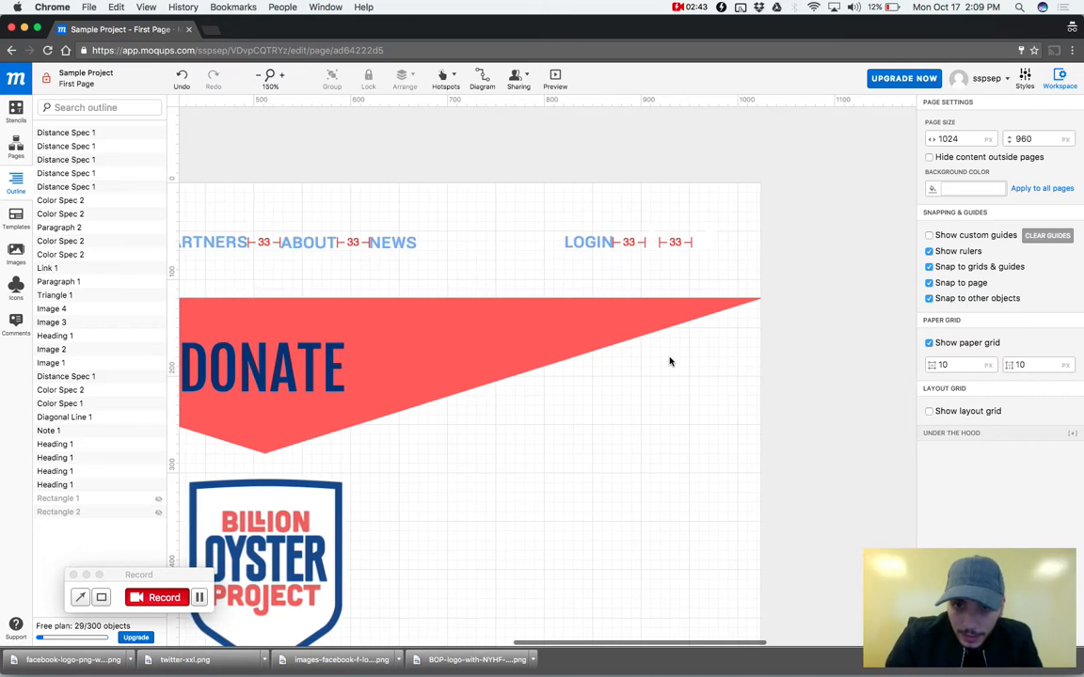
{"action": "left_click", "coordinate": [929, 412]}
Examine how the Donate mockup's navigation, banner, logo and body text line up with the layout grid columns.
{"action": "scroll", "coordinate": [686, 341], "scroll_direction": "left", "scroll_amount": 8}
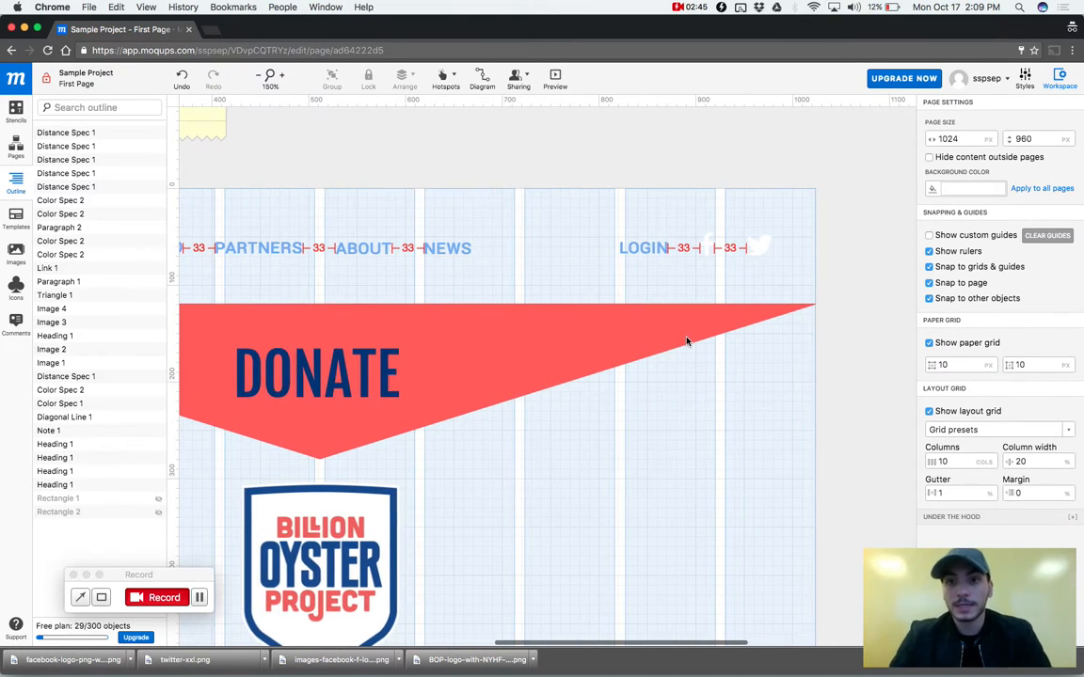
{"action": "scroll", "coordinate": [672, 341], "scroll_direction": "left", "scroll_amount": 7}
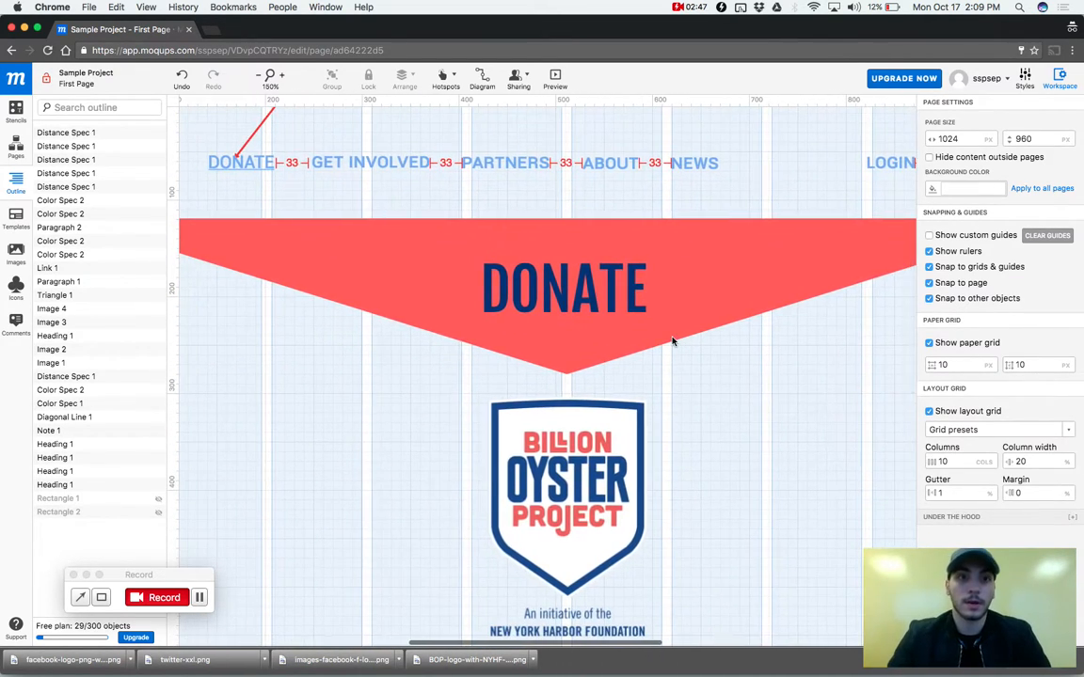
{"action": "scroll", "coordinate": [673, 341], "scroll_direction": "right", "scroll_amount": 1}
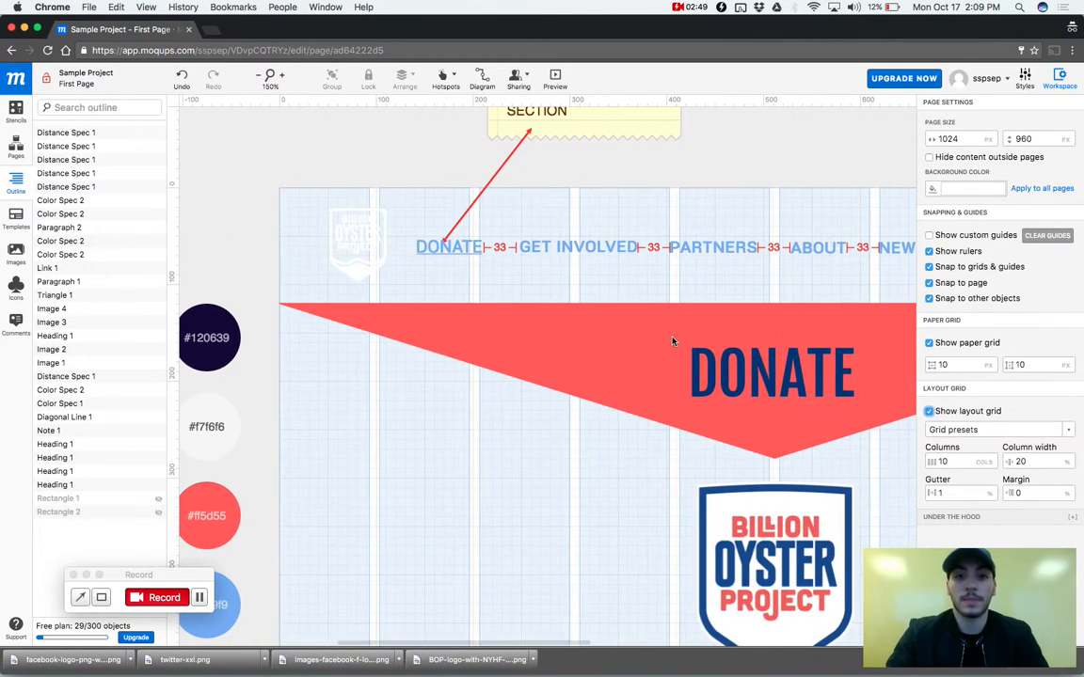
{"action": "key", "text": "super+minus"}
{"action": "key", "text": "super+minus"}
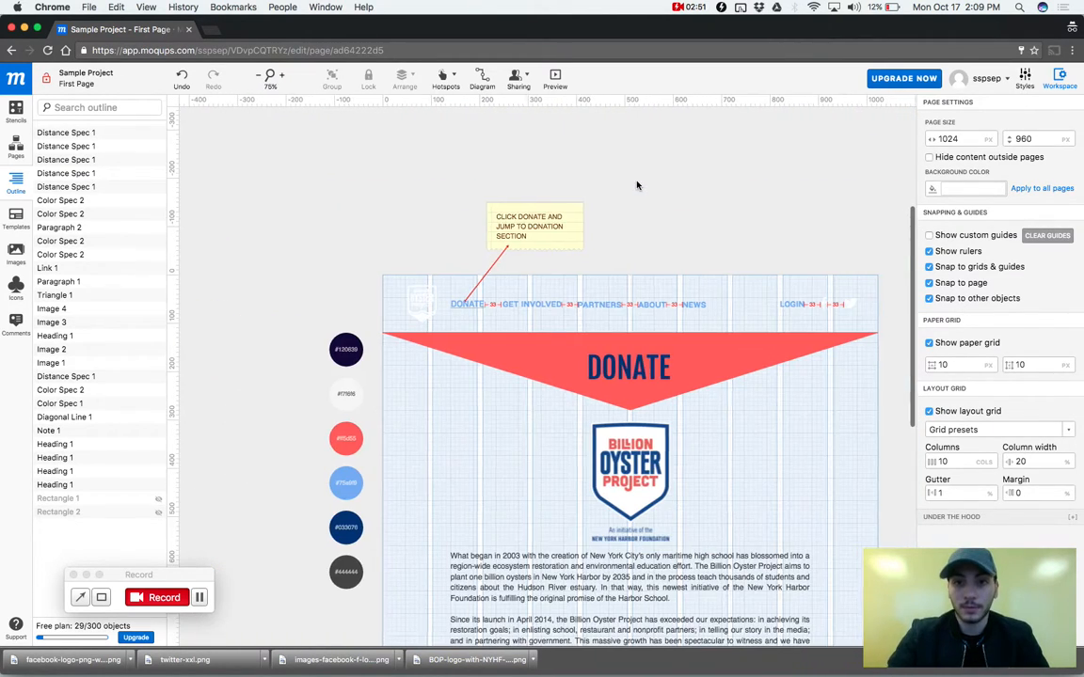
{"action": "scroll", "coordinate": [636, 185], "scroll_direction": "down", "scroll_amount": 4}
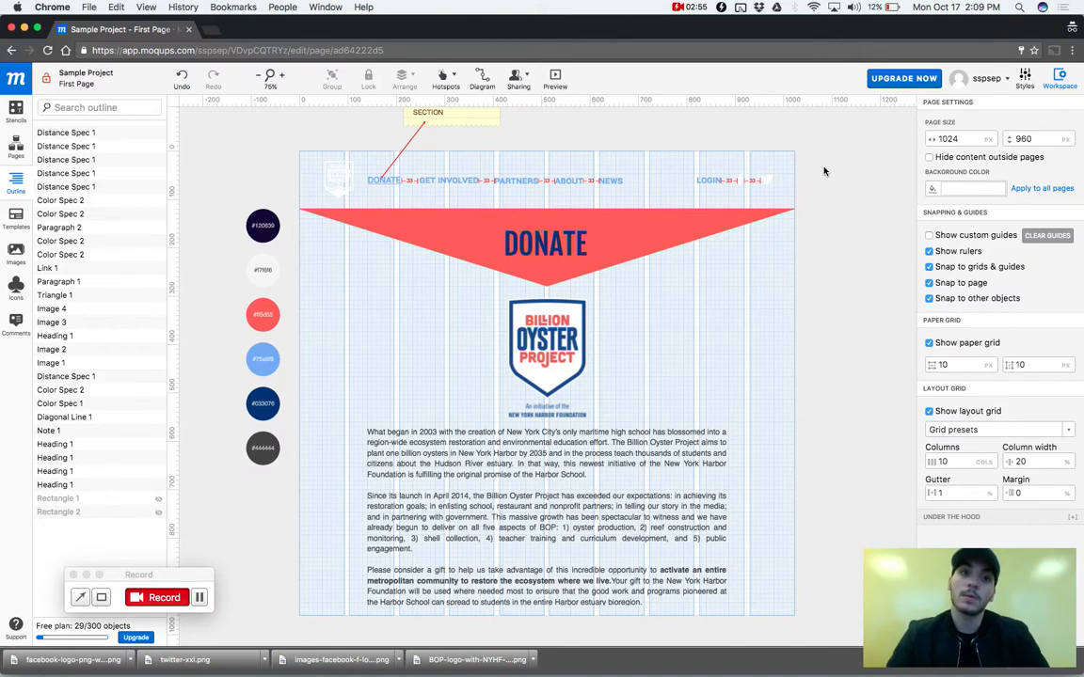
{"action": "scroll", "coordinate": [551, 179], "scroll_direction": "down", "scroll_amount": 1}
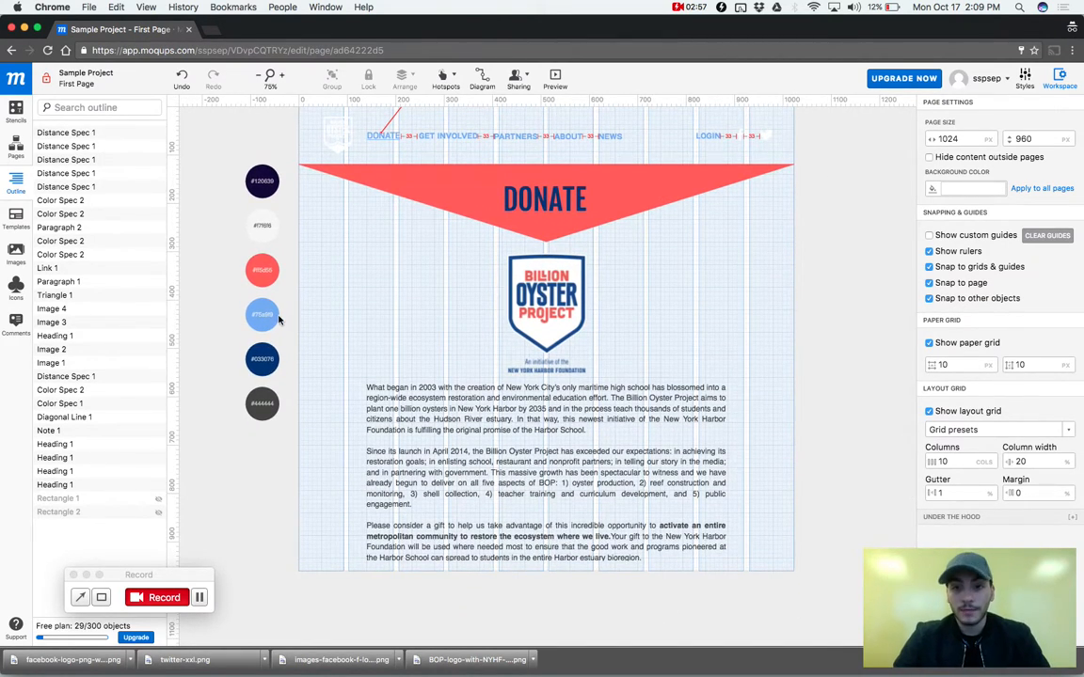
{"action": "scroll", "coordinate": [326, 258], "scroll_direction": "down", "scroll_amount": 1}
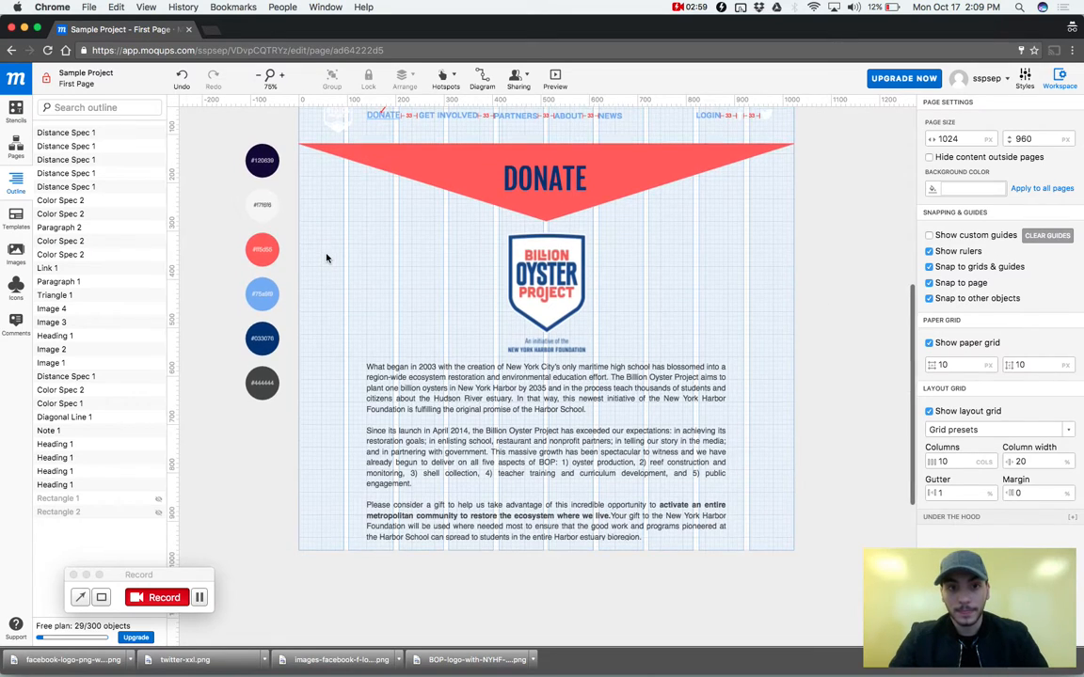
{"action": "scroll", "coordinate": [665, 260], "scroll_direction": "up", "scroll_amount": 1}
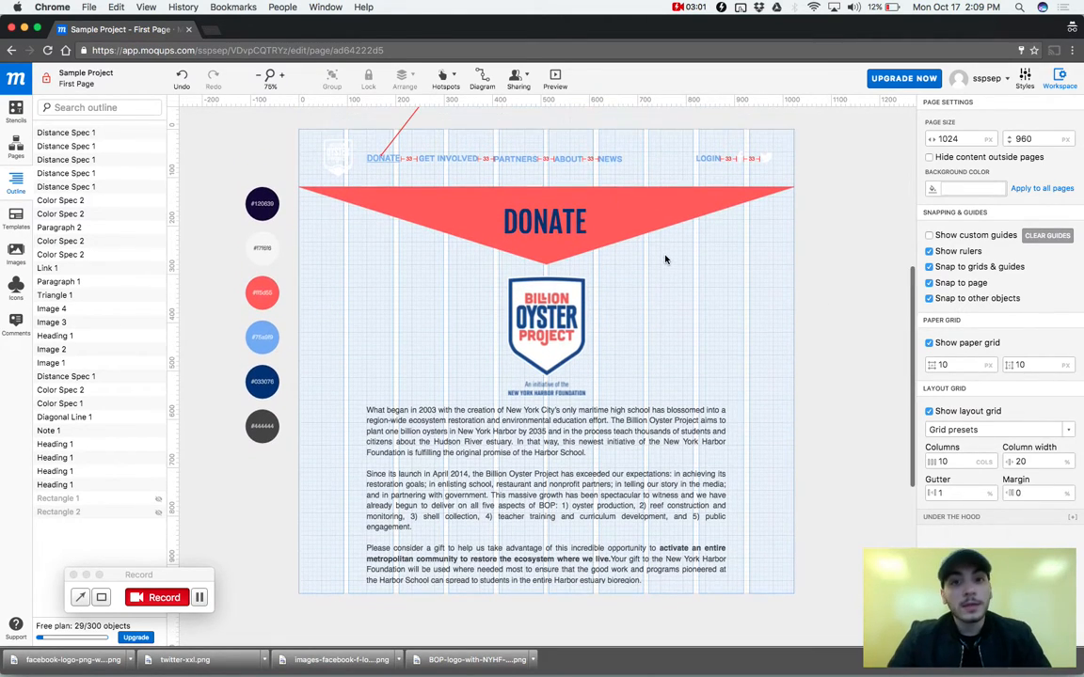
{"action": "scroll", "coordinate": [666, 259], "scroll_direction": "down", "scroll_amount": 1}
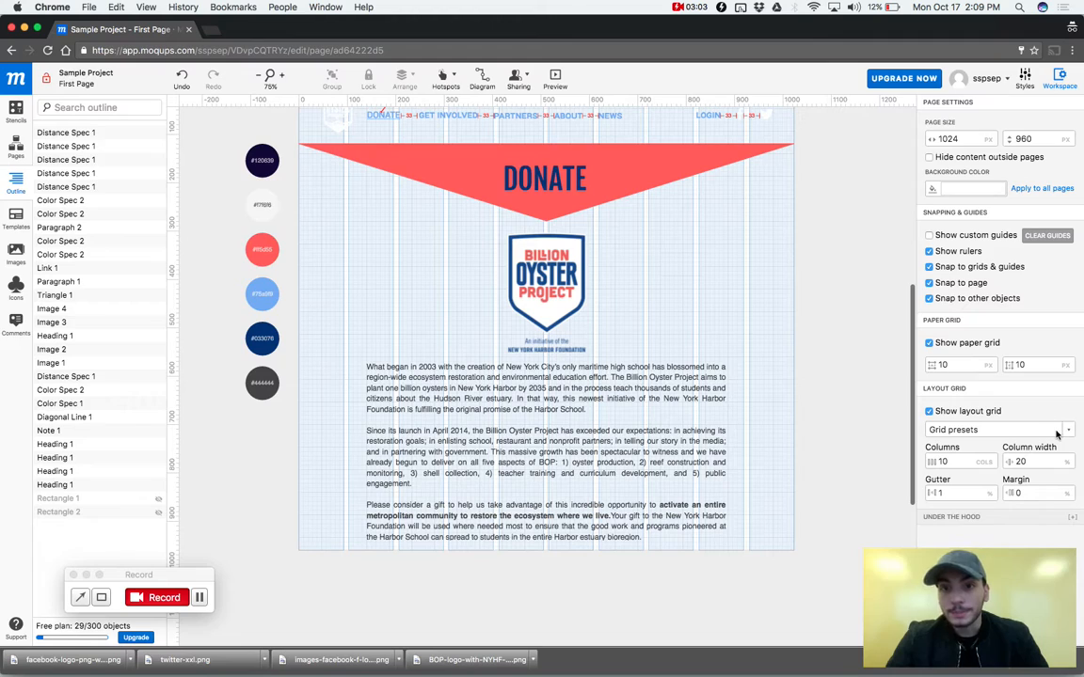
Make Rectangle 1 and Rectangle 2 visible again in the Donate mockup and show the stencil library.
{"action": "left_click", "coordinate": [157, 500]}
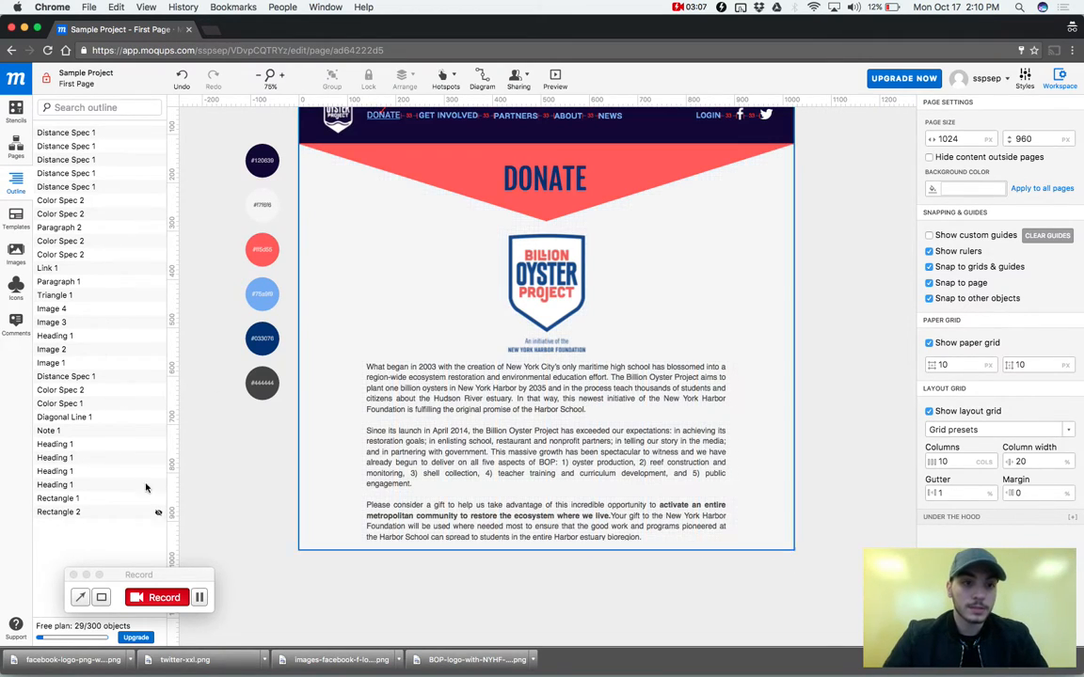
{"action": "left_click", "coordinate": [10, 115]}
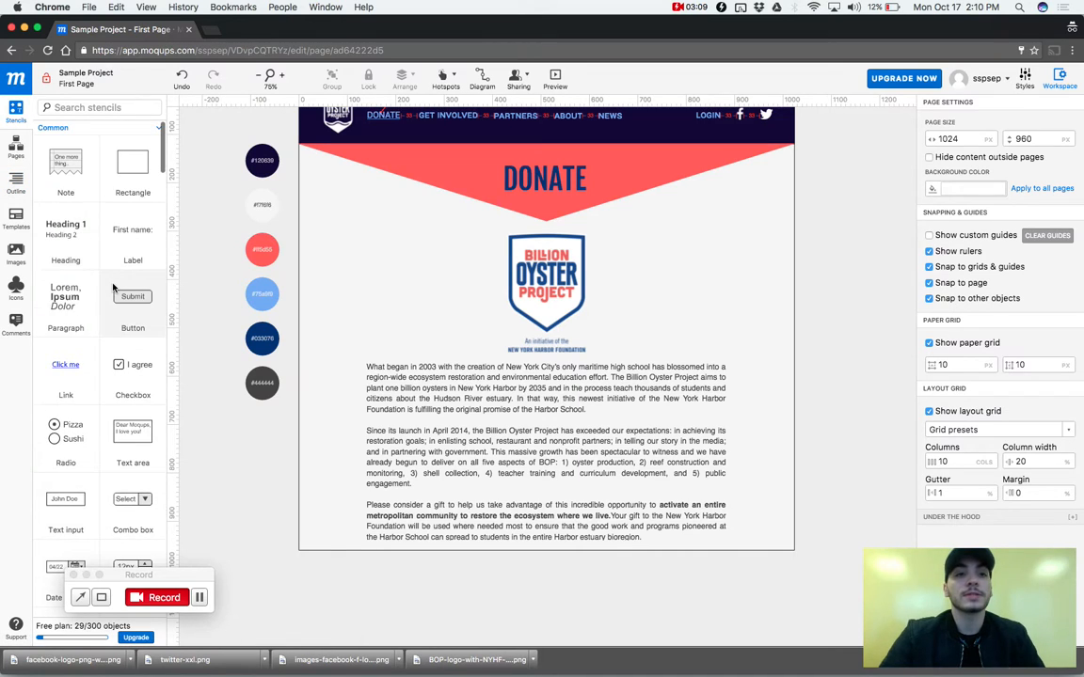
{"action": "scroll", "coordinate": [336, 269], "scroll_direction": "up", "scroll_amount": 2}
{"action": "scroll", "coordinate": [336, 268], "scroll_direction": "left", "scroll_amount": 3}
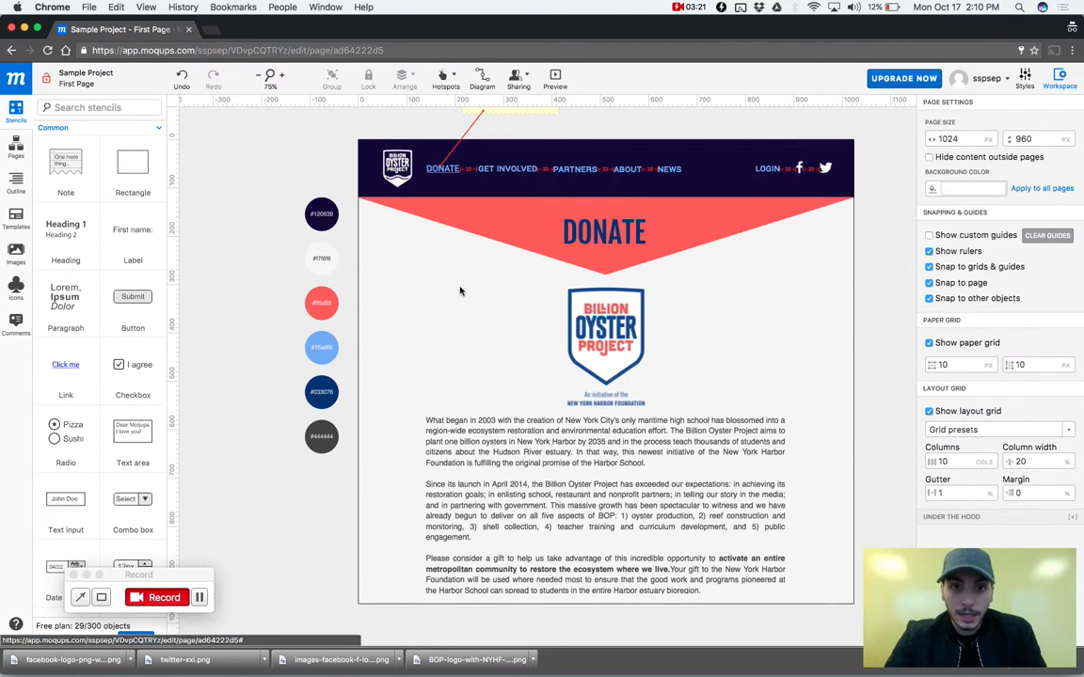
Unlock the page-sized background rectangle, try moving it, and undo the move.
{"action": "left_click", "coordinate": [405, 249]}
{"action": "left_click", "coordinate": [380, 360]}
{"action": "right_click", "coordinate": [376, 365]}
{"action": "left_click", "coordinate": [376, 365]}
{"action": "right_click", "coordinate": [376, 365]}
{"action": "left_click", "coordinate": [376, 365]}
{"action": "left_click_drag", "start_coordinate": [377, 365], "coordinate": [405, 355]}
{"action": "key", "text": "super+z"}
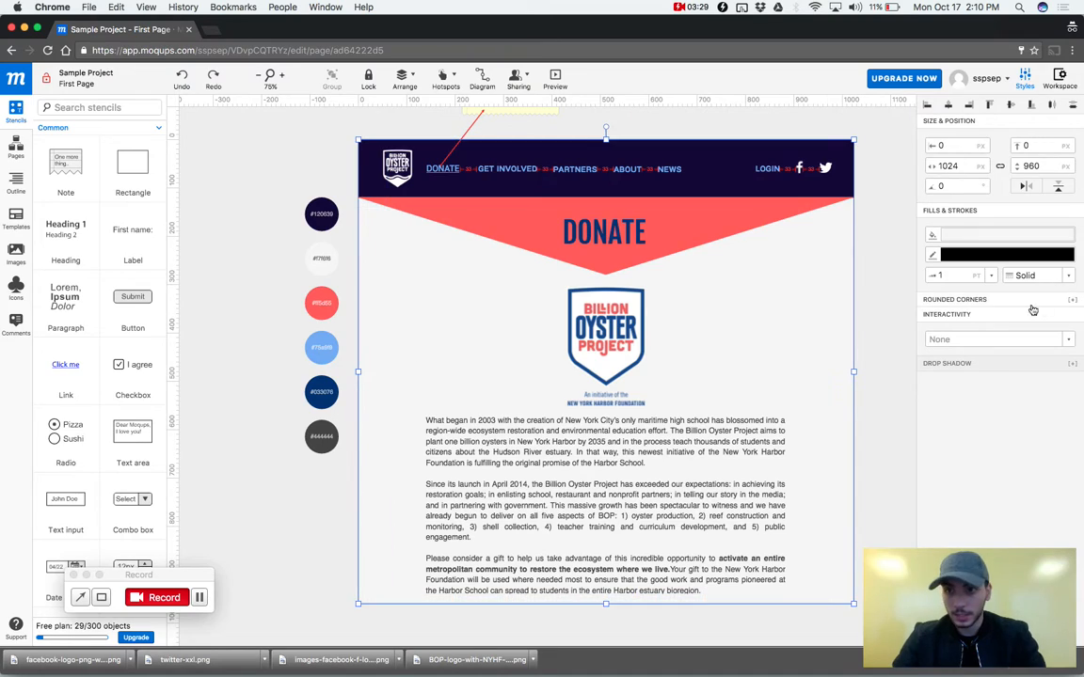
Check the background rectangle's fill color swatches, then try moving the header area and undo the move.
{"action": "left_click", "coordinate": [963, 236]}
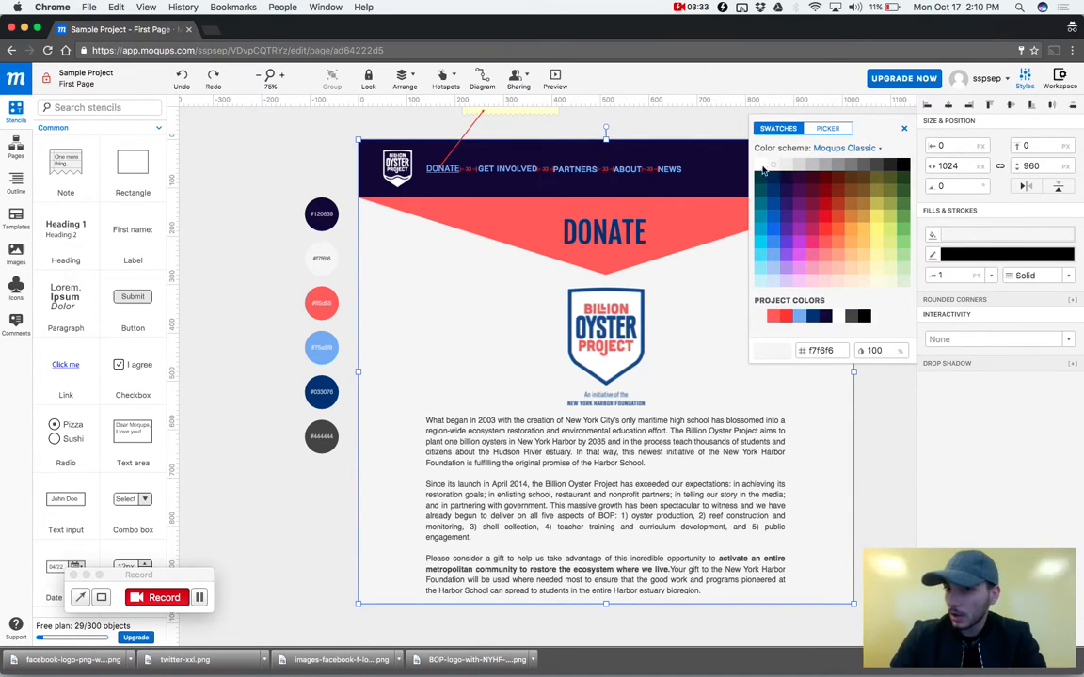
{"action": "left_click", "coordinate": [367, 395]}
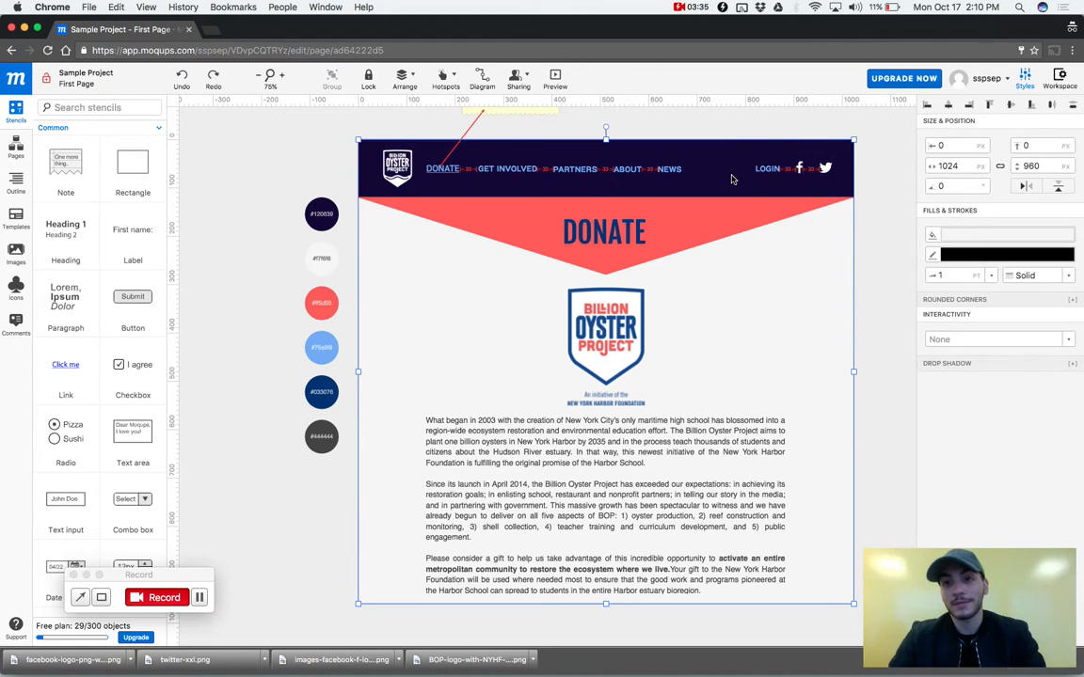
{"action": "left_click", "coordinate": [757, 127]}
{"action": "left_click_drag", "start_coordinate": [735, 146], "coordinate": [740, 193]}
{"action": "key", "text": "super+z"}
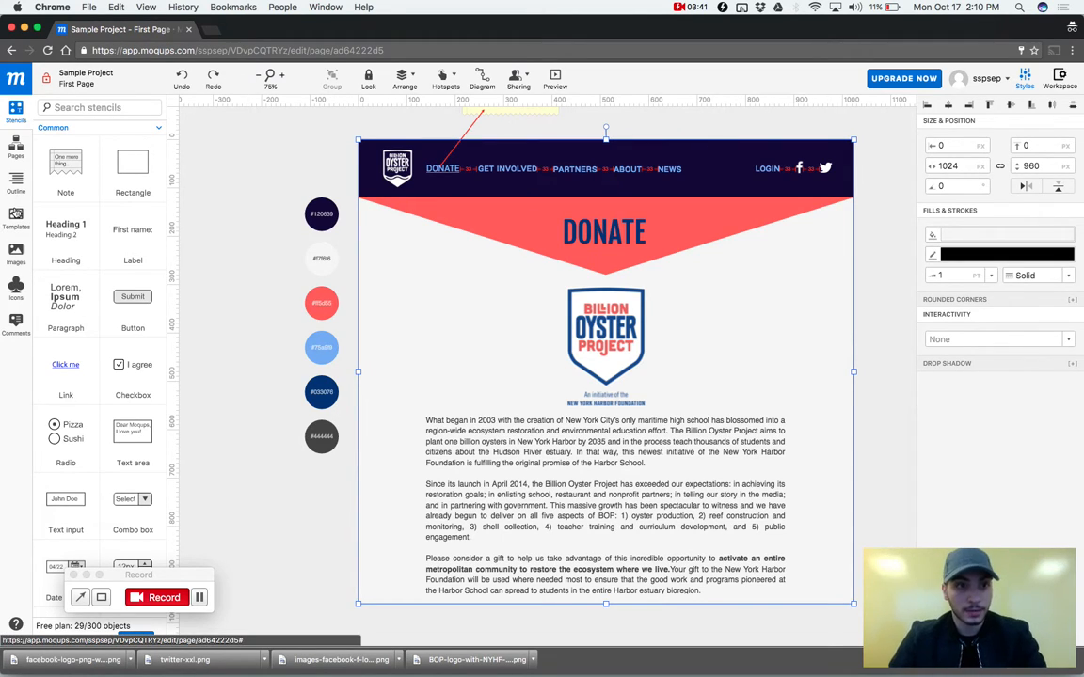
Select Rectangle 1 from the page outline, unlock it and try moving the dark header bar.
{"action": "left_click", "coordinate": [16, 182]}
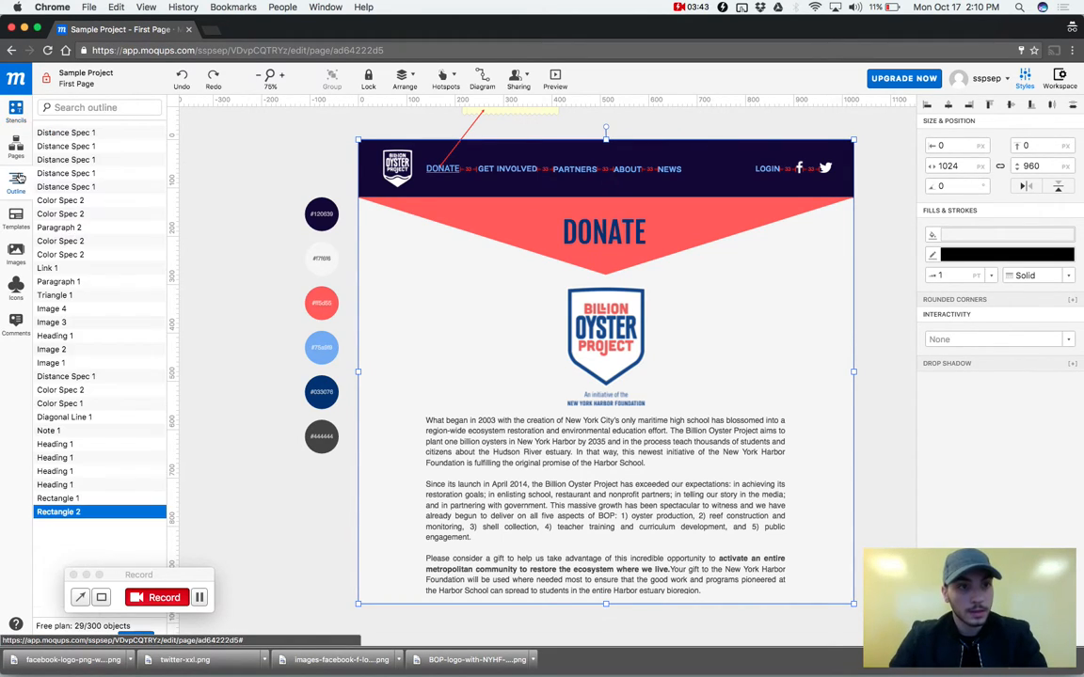
{"action": "left_click", "coordinate": [137, 499]}
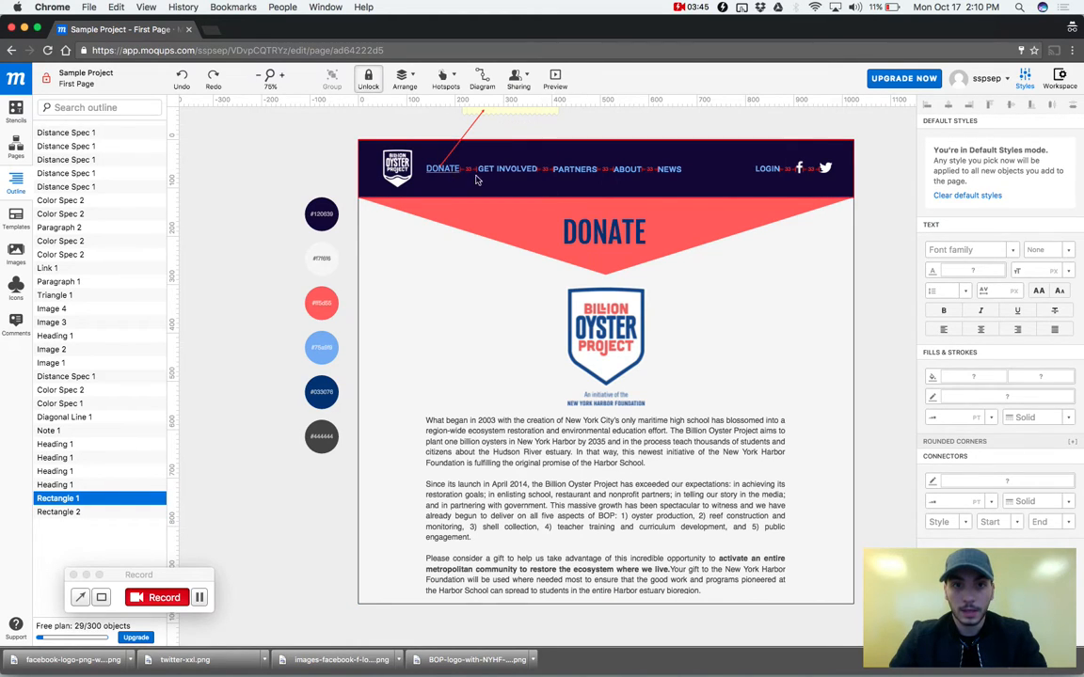
{"action": "key", "text": "super+l"}
{"action": "left_click_drag", "start_coordinate": [734, 177], "coordinate": [709, 158]}
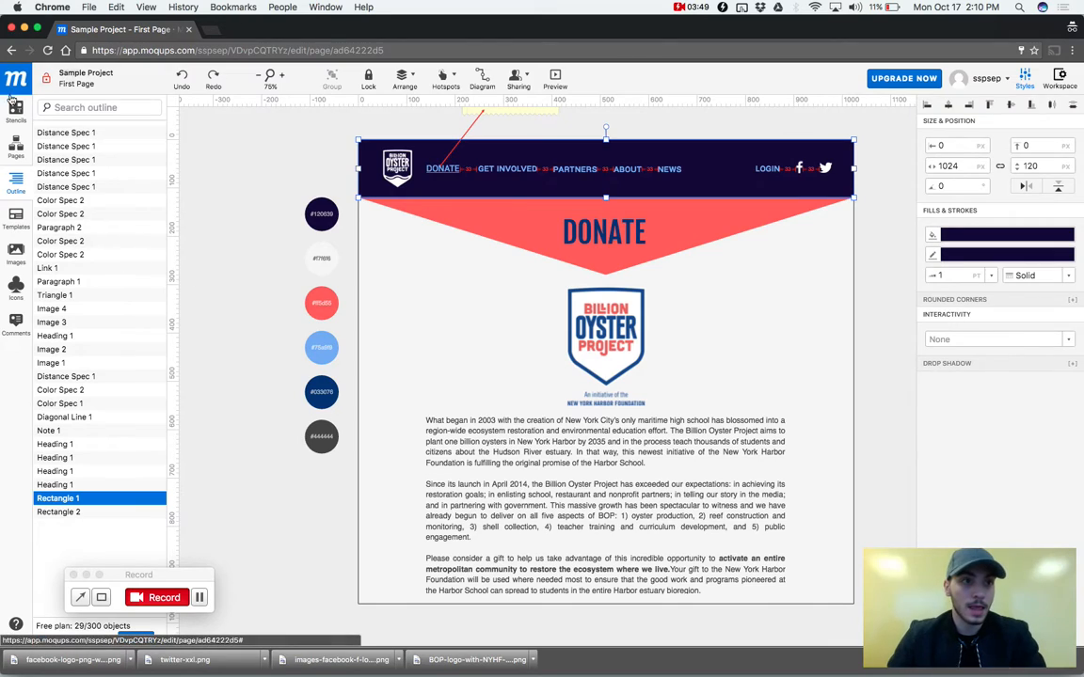
Show the stencil library and select the red banner triangle behind the DONATE heading to inspect its properties.
{"action": "left_click", "coordinate": [12, 113]}
{"action": "left_click", "coordinate": [275, 137]}
{"action": "left_click", "coordinate": [463, 212]}
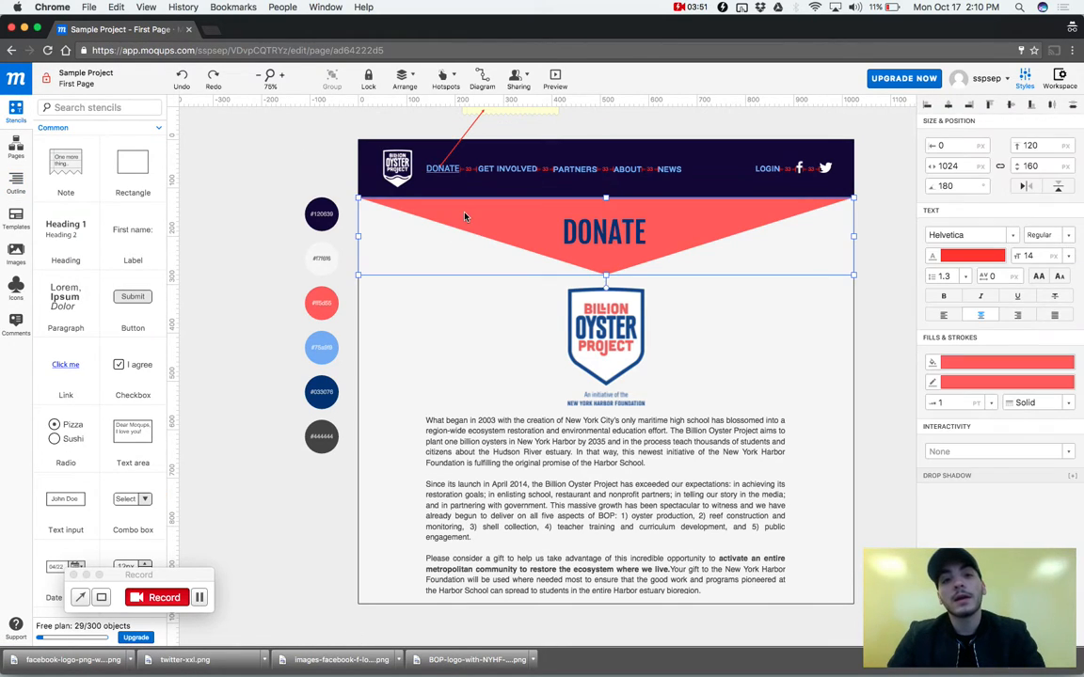
{"action": "left_click", "coordinate": [317, 242]}
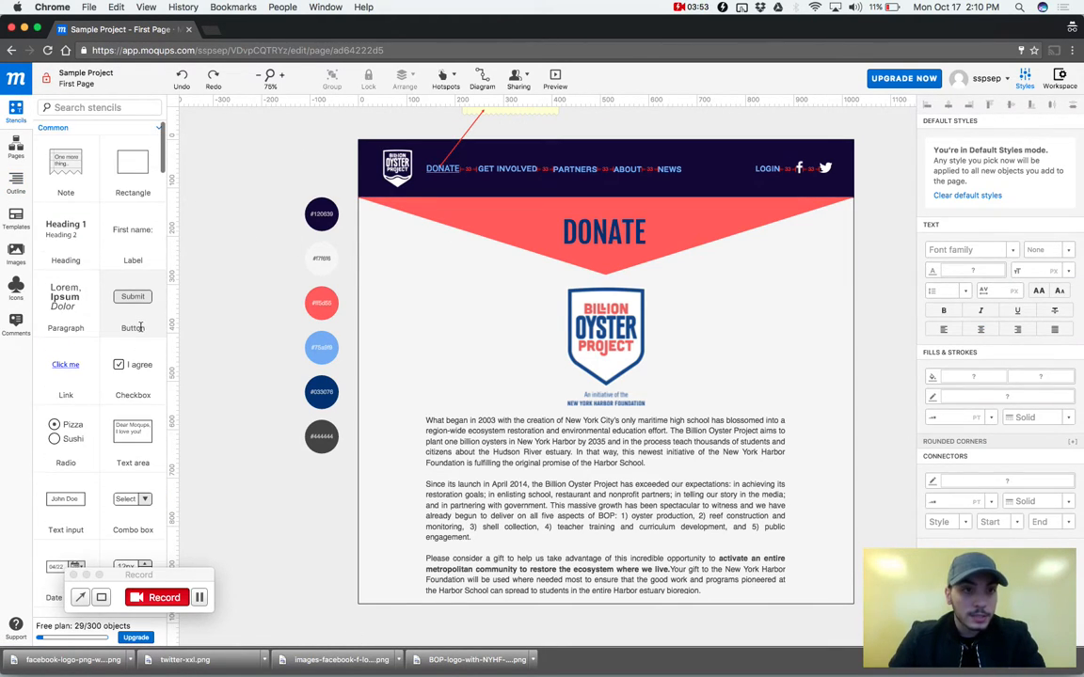
Add a Triangle from the Shapes stencils below the DONATE heading, rotated 180° and about 982 by 188 px.
{"action": "scroll", "coordinate": [141, 326], "scroll_direction": "down", "scroll_amount": 10}
{"action": "scroll", "coordinate": [141, 326], "scroll_direction": "up", "scroll_amount": 3}
{"action": "scroll", "coordinate": [141, 327], "scroll_direction": "down", "scroll_amount": 8}
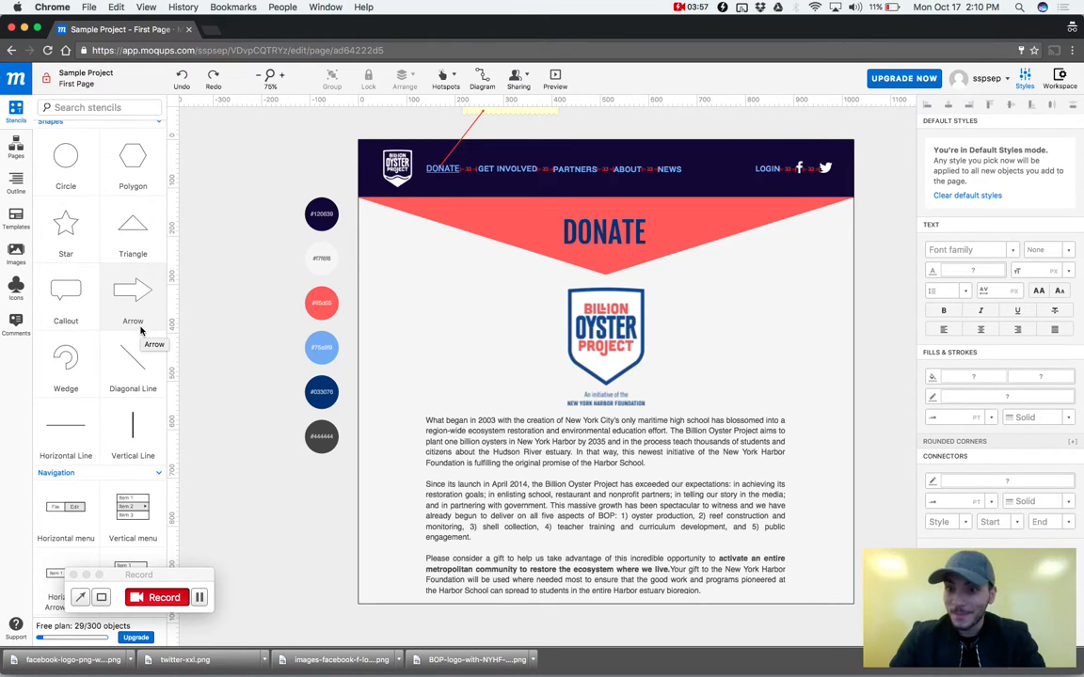
{"action": "left_click_drag", "start_coordinate": [132, 229], "coordinate": [809, 339]}
Set the new triangle's text, stroke and fill colors to the first red project color.
{"action": "left_click", "coordinate": [952, 255]}
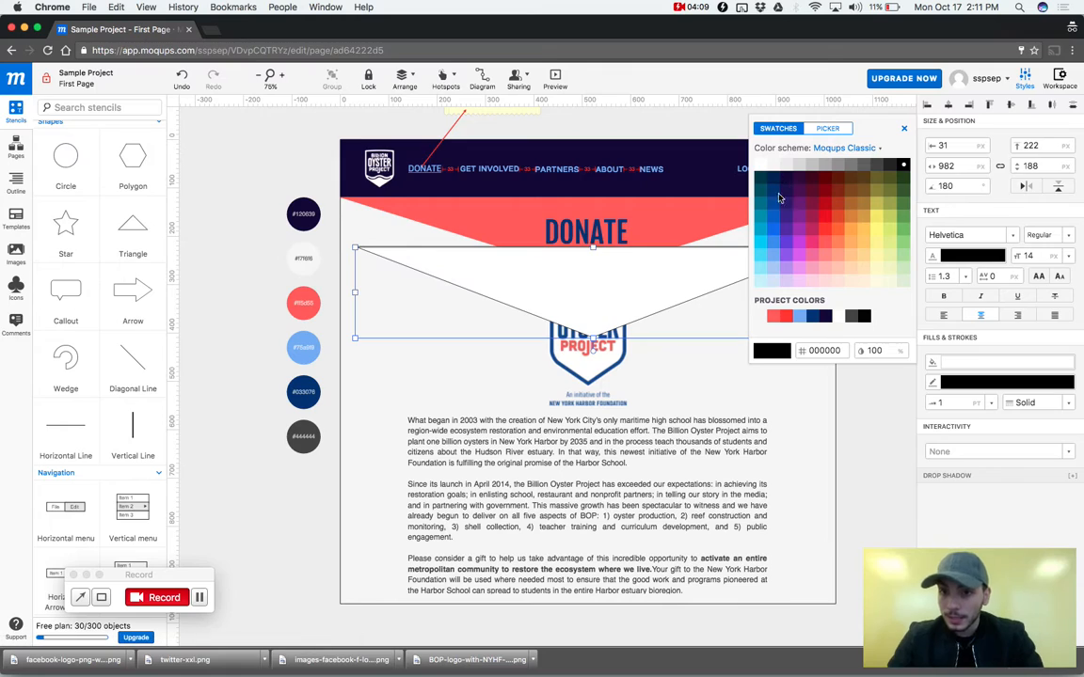
{"action": "left_click", "coordinate": [773, 315]}
{"action": "left_click", "coordinate": [960, 235]}
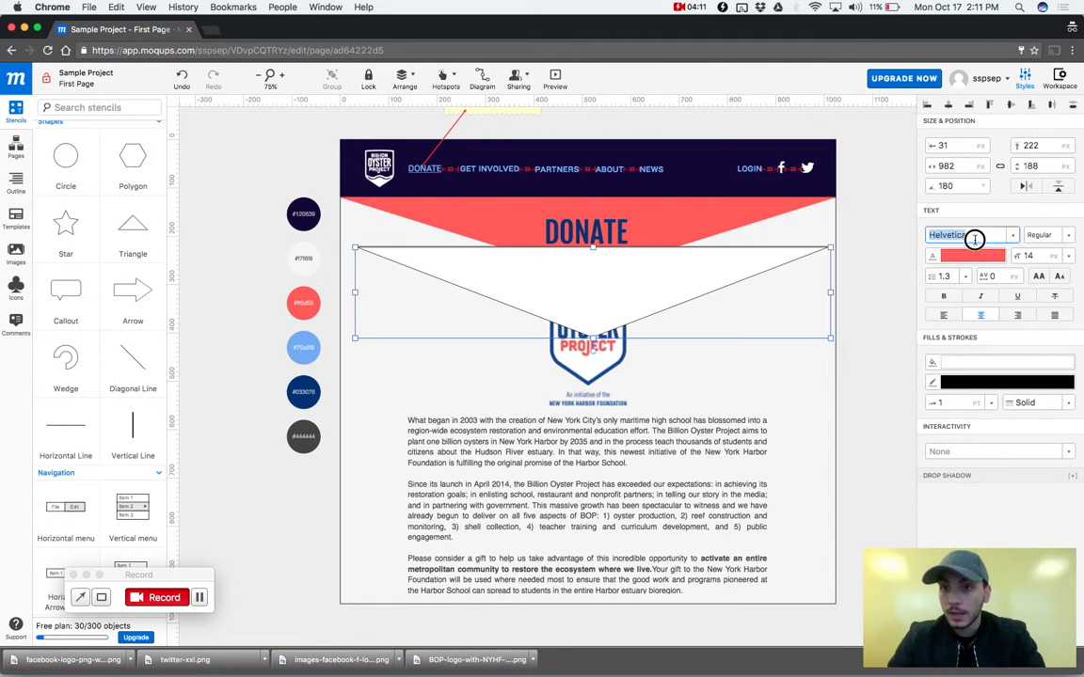
{"action": "left_click", "coordinate": [994, 381]}
{"action": "left_click", "coordinate": [773, 316]}
{"action": "left_click", "coordinate": [967, 362]}
{"action": "left_click", "coordinate": [773, 316]}
Shift the new triangle slightly and delete it from the page.
{"action": "left_click_drag", "start_coordinate": [585, 268], "coordinate": [570, 288]}
{"action": "key", "text": "Delete"}
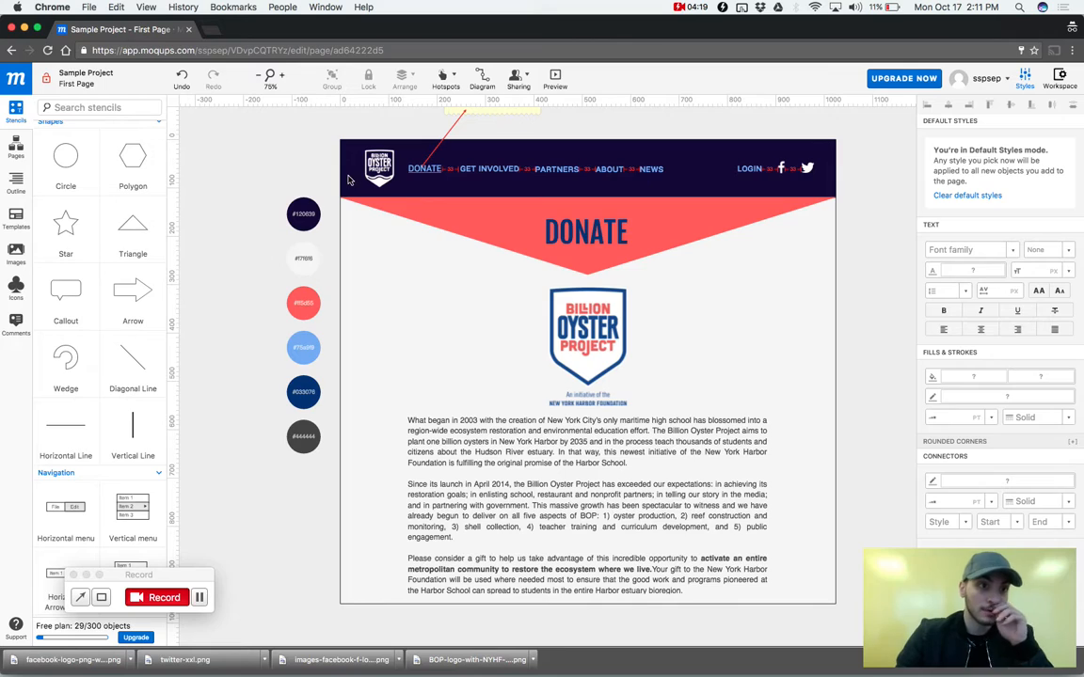
Browse the stencil library's common controls, shapes, navigation, spec tools, and Material buttons, cards, dialogs and lists.
{"action": "scroll", "coordinate": [94, 287], "scroll_direction": "up", "scroll_amount": 3}
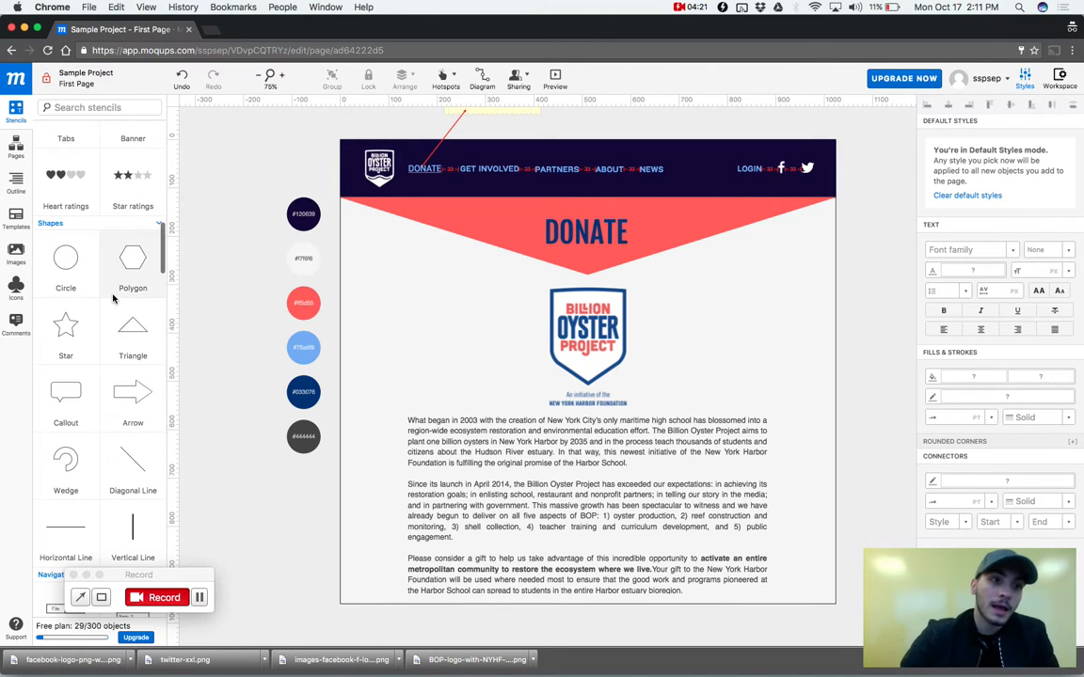
{"action": "scroll", "coordinate": [113, 298], "scroll_direction": "up", "scroll_amount": 5}
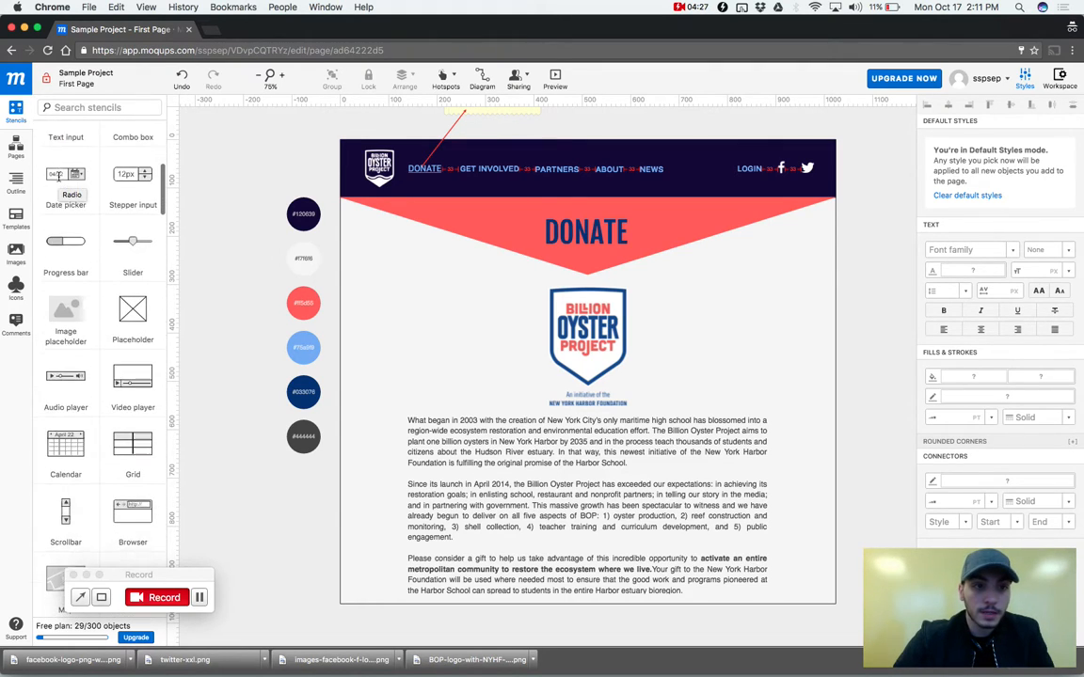
{"action": "scroll", "coordinate": [59, 179], "scroll_direction": "down", "scroll_amount": 1}
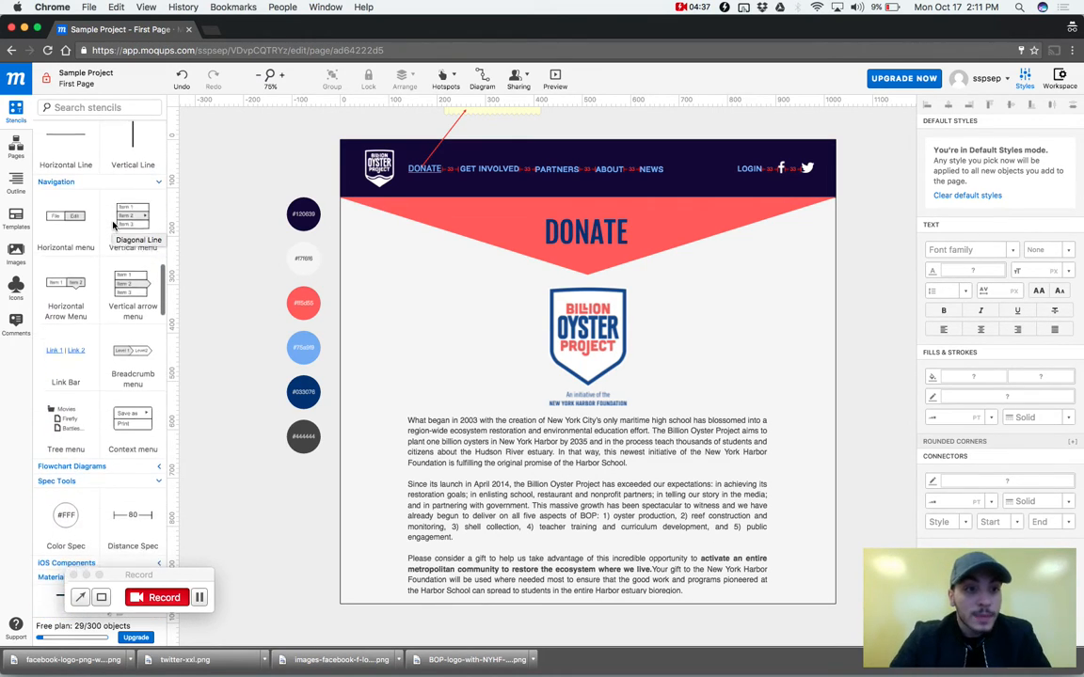
{"action": "scroll", "coordinate": [113, 224], "scroll_direction": "down", "scroll_amount": 2}
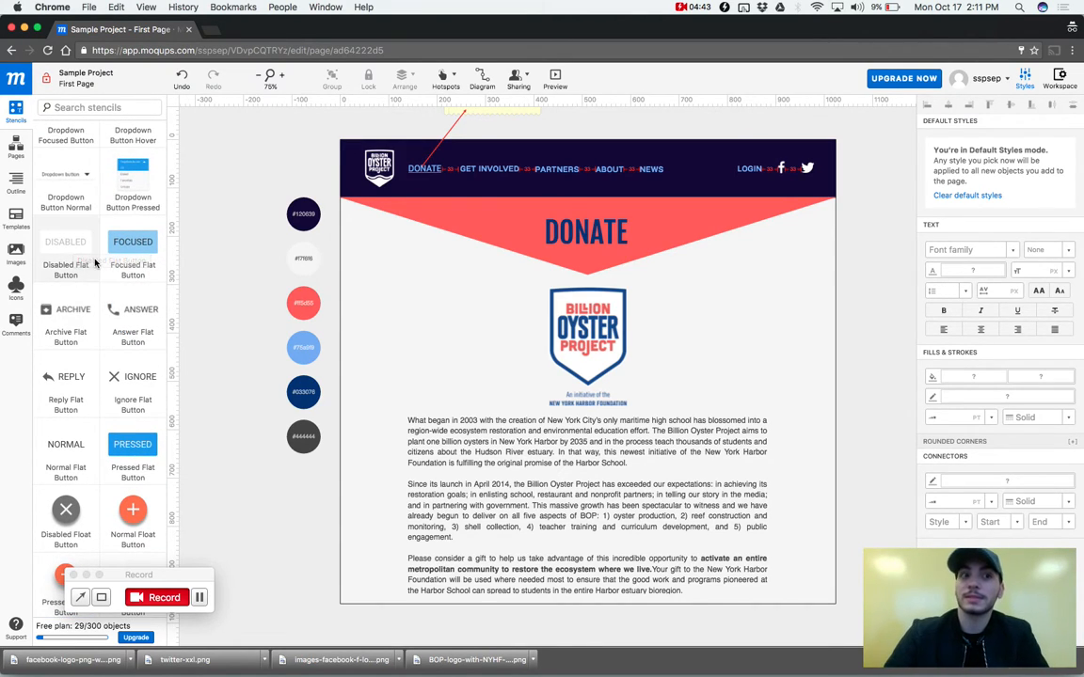
{"action": "scroll", "coordinate": [111, 307], "scroll_direction": "down", "scroll_amount": 6}
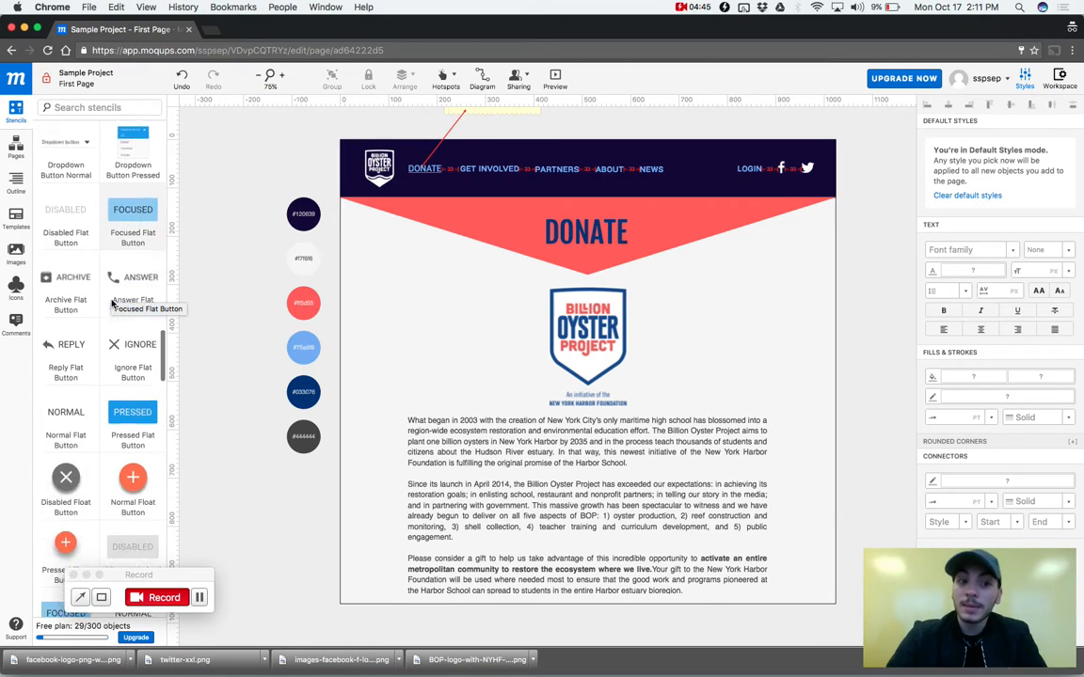
{"action": "scroll", "coordinate": [95, 268], "scroll_direction": "down", "scroll_amount": 15}
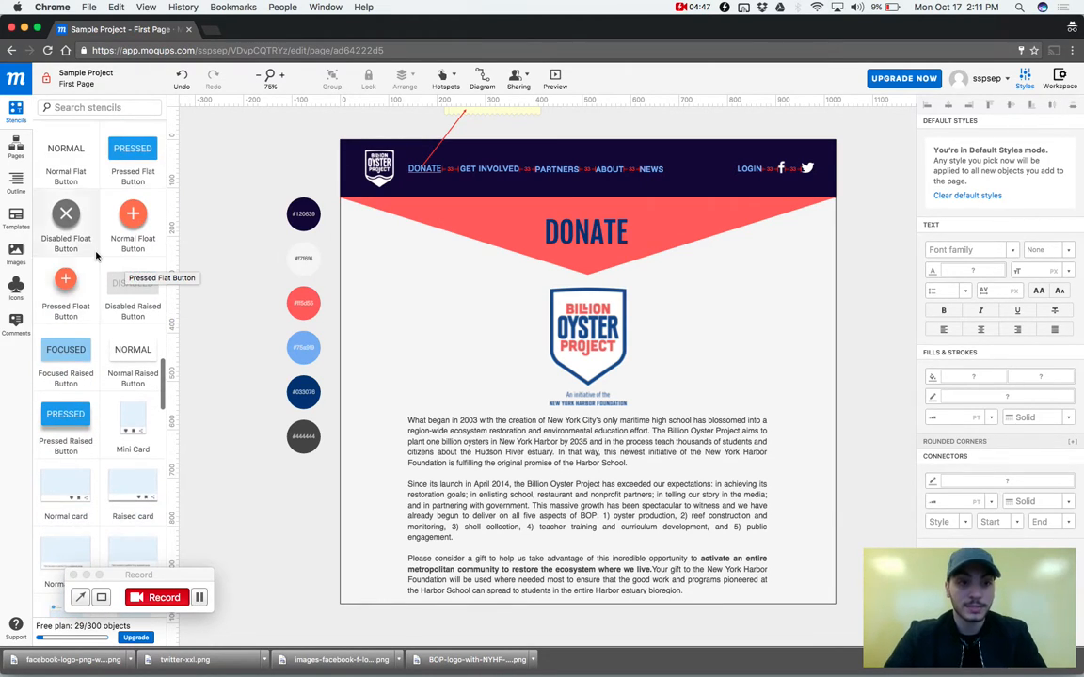
{"action": "scroll", "coordinate": [95, 256], "scroll_direction": "down", "scroll_amount": 15}
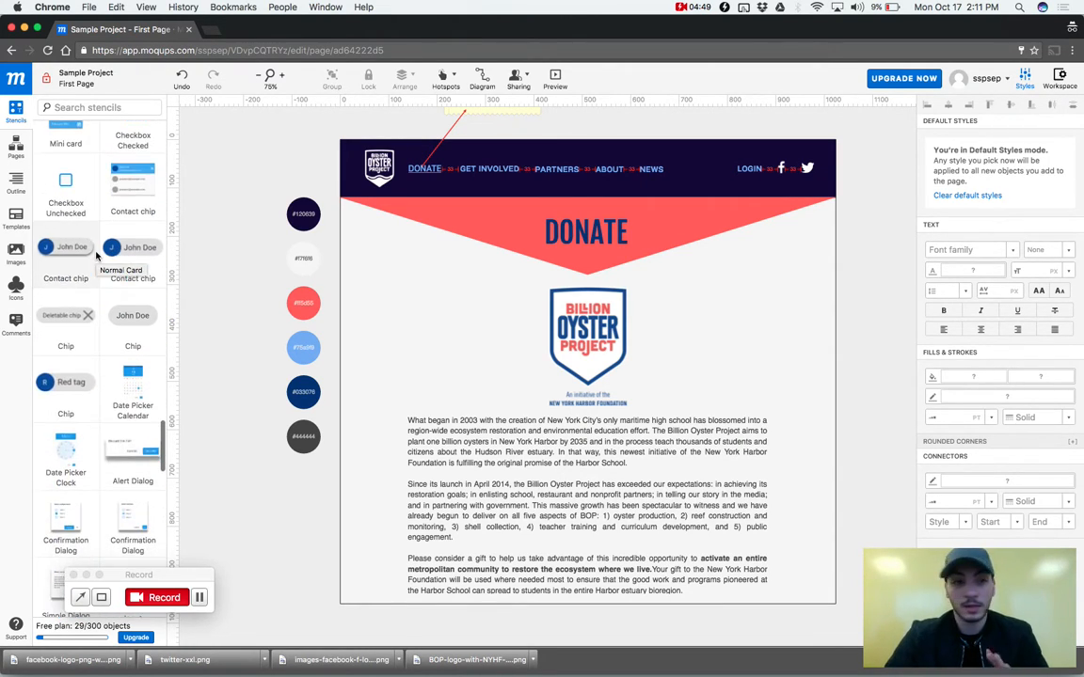
{"action": "scroll", "coordinate": [95, 256], "scroll_direction": "down", "scroll_amount": 4}
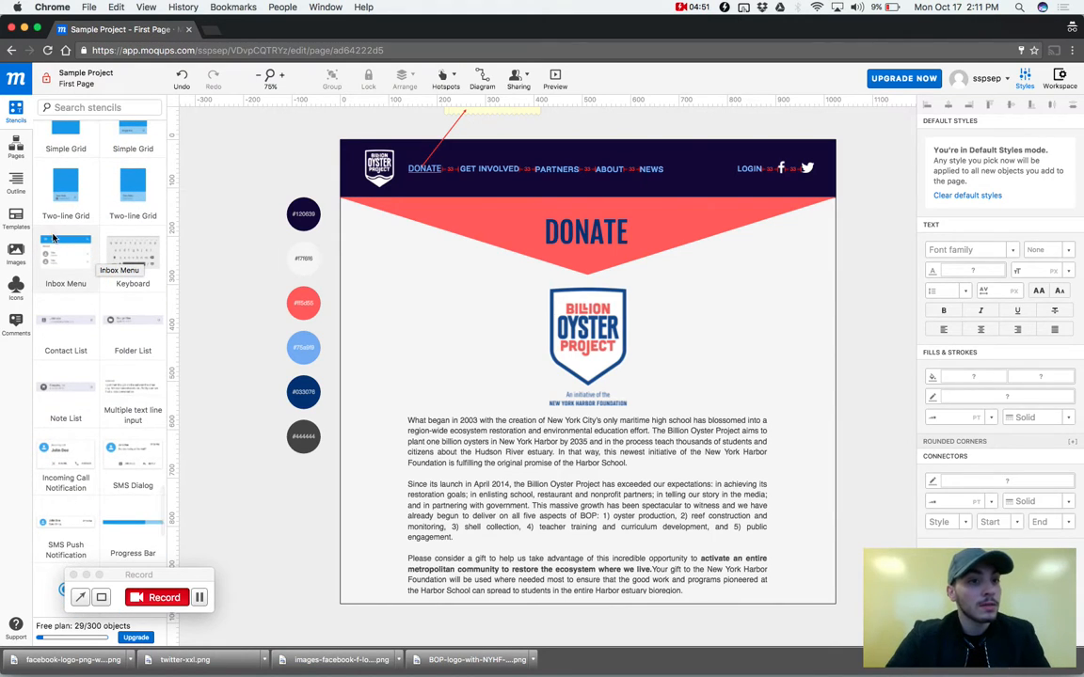
Add a Two-line Grid stencil to the left of the page's logo, make it narrower and taller, and change its title to HELLO.
{"action": "left_click_drag", "start_coordinate": [57, 169], "coordinate": [394, 257]}
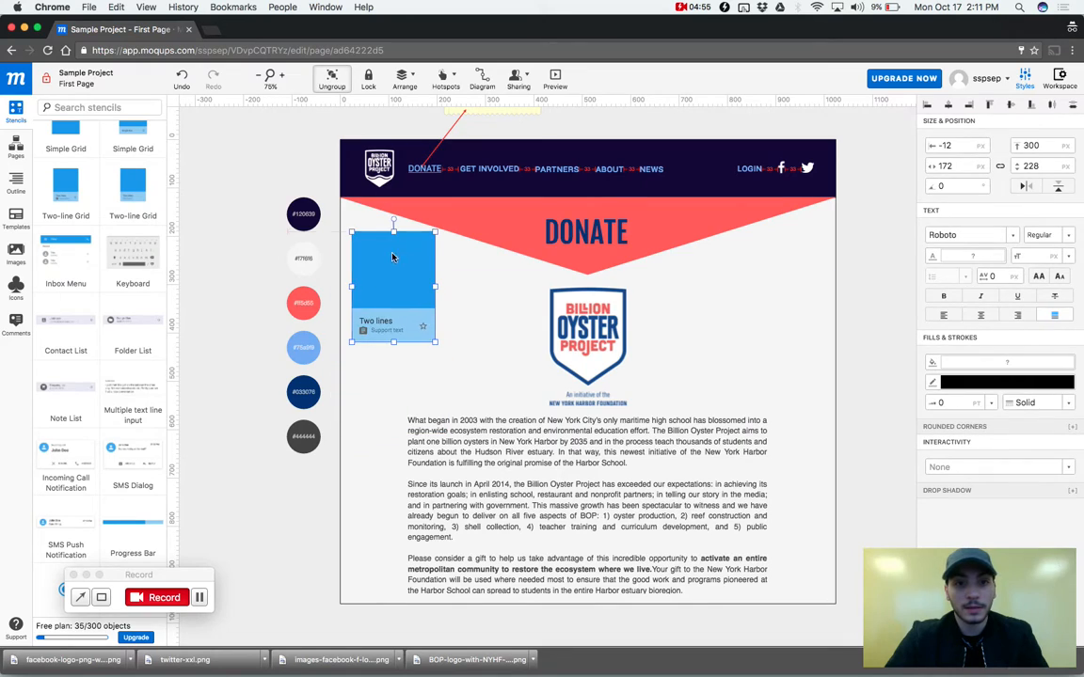
{"action": "left_click_drag", "start_coordinate": [437, 341], "coordinate": [412, 370]}
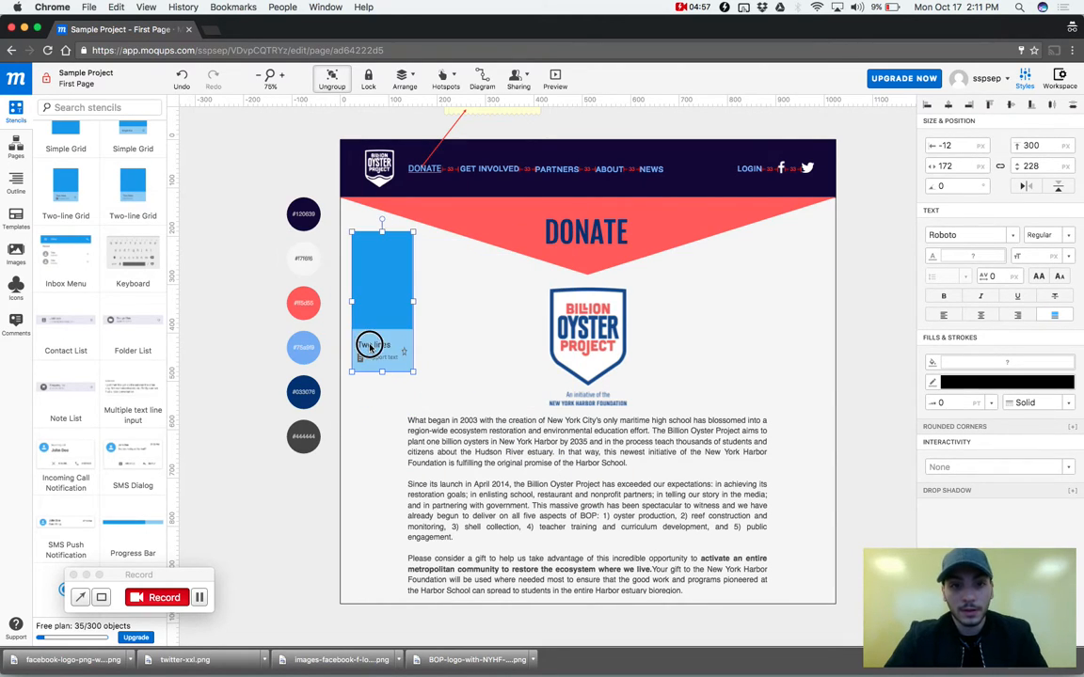
{"action": "double_click", "coordinate": [378, 346]}
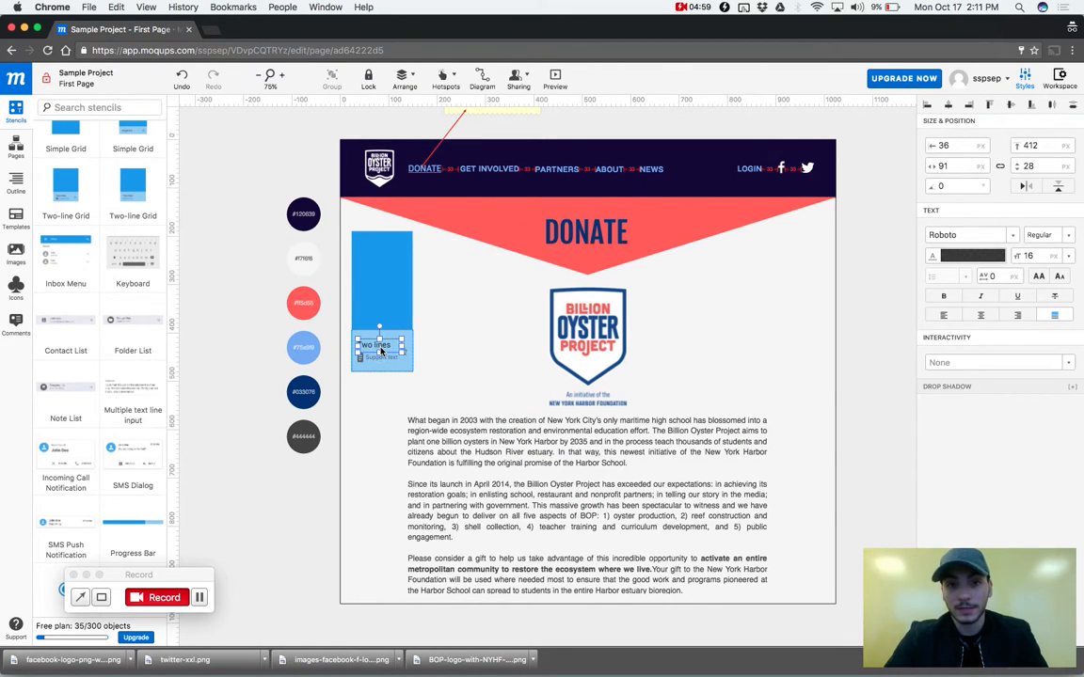
{"action": "double_click", "coordinate": [380, 342]}
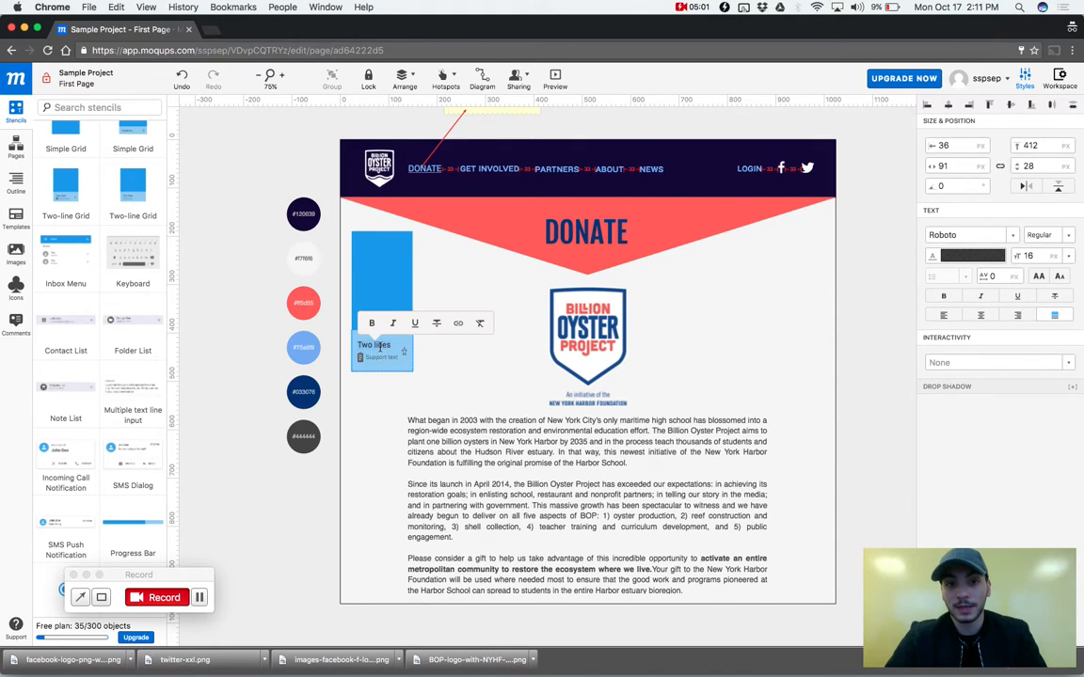
{"action": "type", "text": "HELL"}
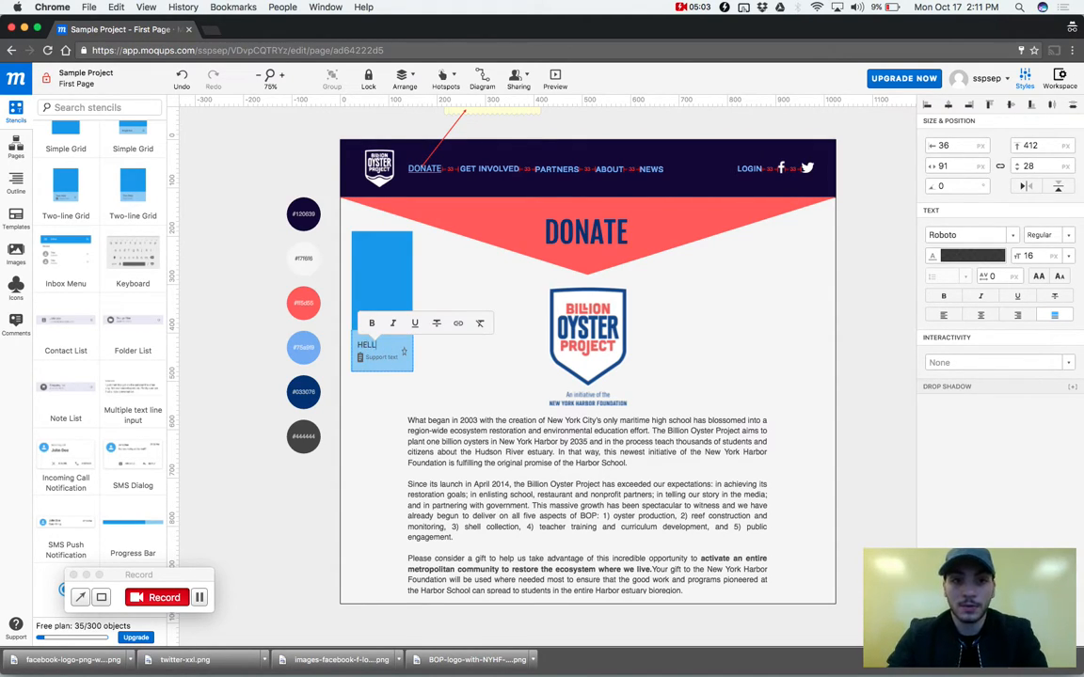
Delete the Two-line Grid's light blue caption background and the rest of the stencil from the page.
{"action": "left_click", "coordinate": [409, 363]}
{"action": "left_click", "coordinate": [389, 367]}
{"action": "key", "text": "BackSpace"}
{"action": "left_click", "coordinate": [397, 391]}
{"action": "key", "text": "super+l"}
{"action": "left_click", "coordinate": [402, 378]}
{"action": "left_click_drag", "start_coordinate": [403, 372], "coordinate": [373, 381]}
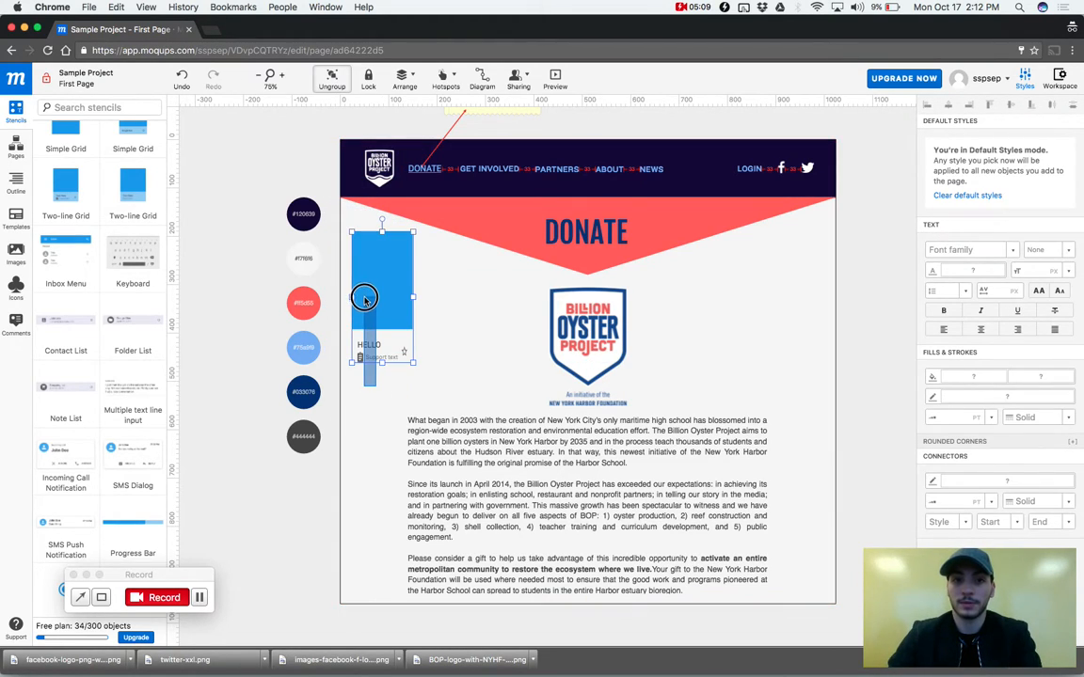
{"action": "key", "text": "BackSpace"}
Examine the remaining Material Design stencils and compare the page's body text block with the Paragraph stencil in the Common group.
{"action": "scroll", "coordinate": [145, 282], "scroll_direction": "down", "scroll_amount": 10}
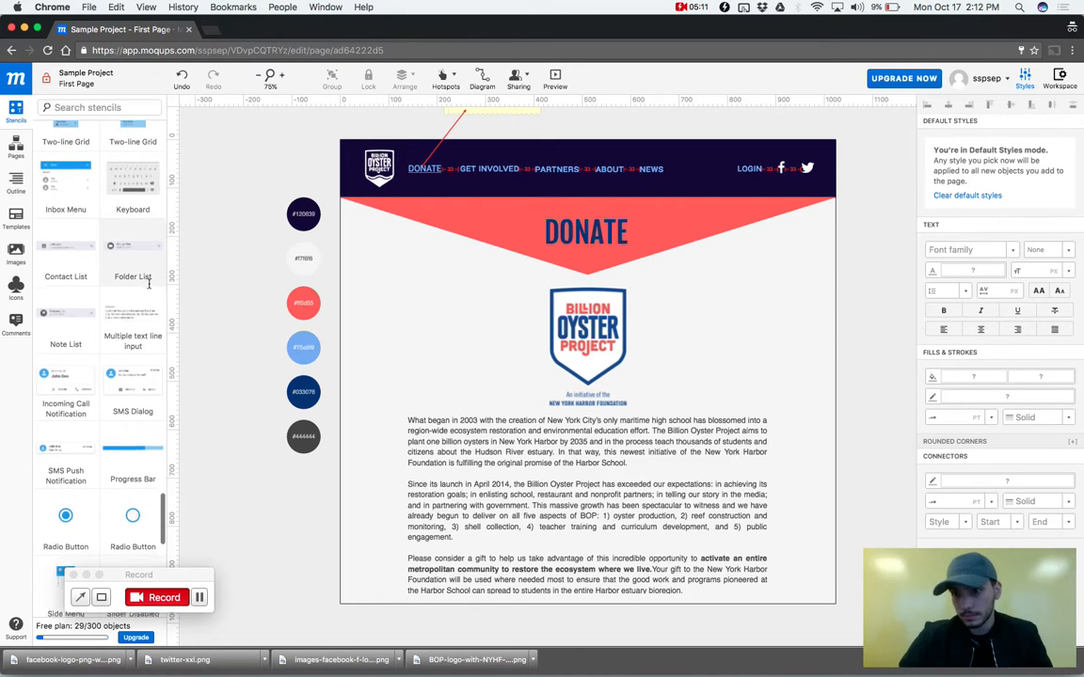
{"action": "scroll", "coordinate": [149, 287], "scroll_direction": "down", "scroll_amount": 15}
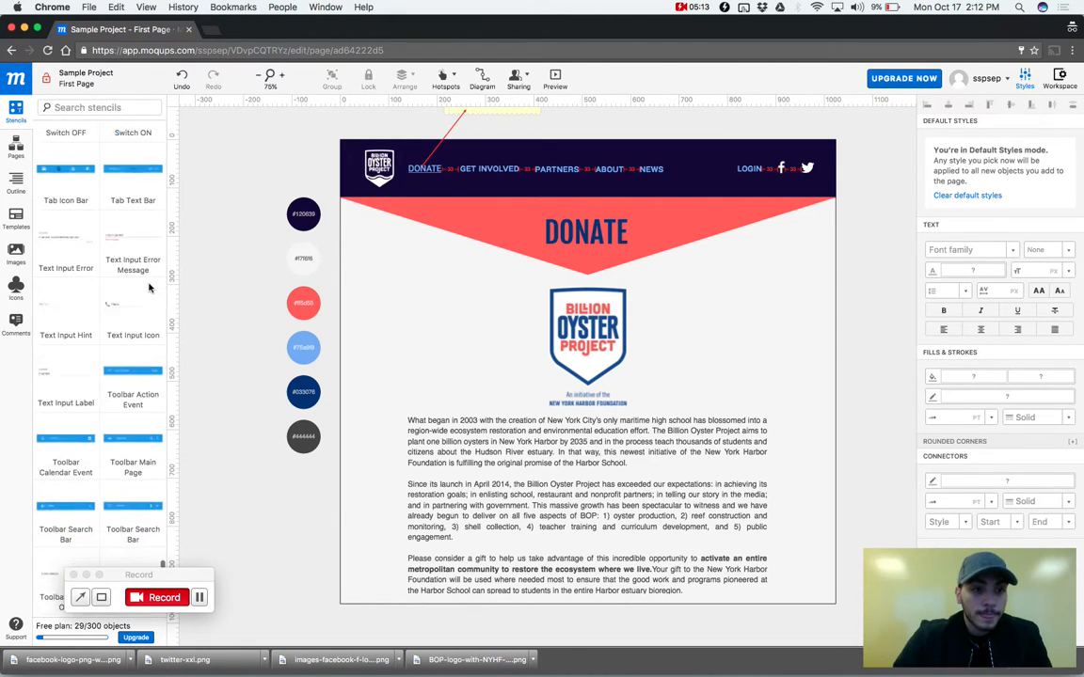
{"action": "scroll", "coordinate": [149, 287], "scroll_direction": "up", "scroll_amount": 10}
{"action": "scroll", "coordinate": [148, 287], "scroll_direction": "up", "scroll_amount": 15}
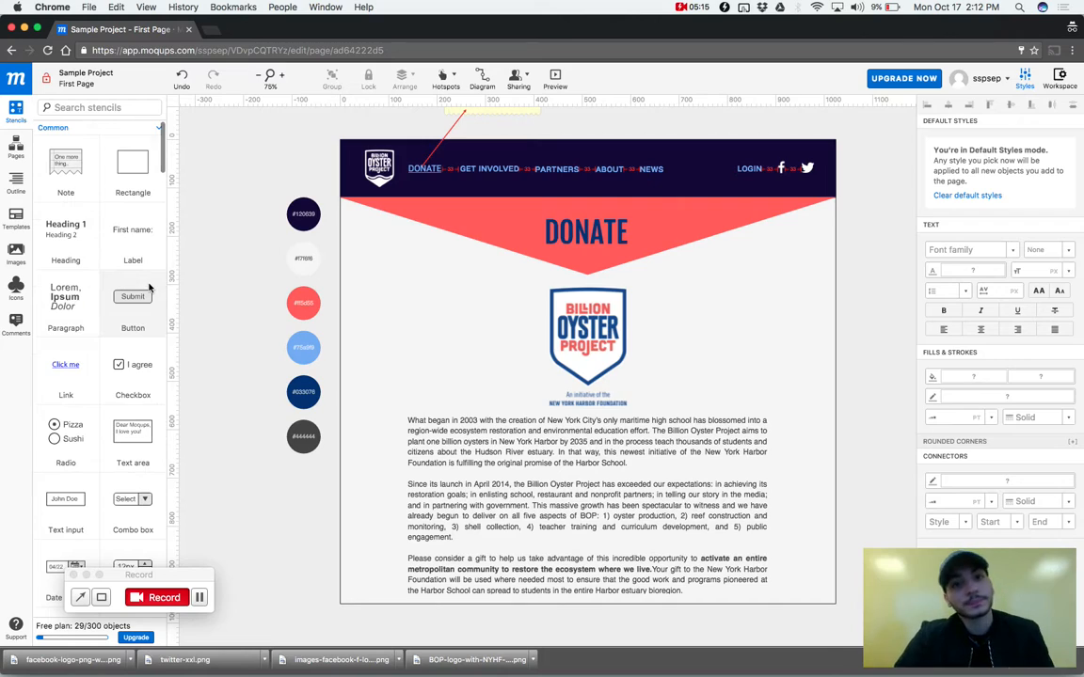
{"action": "left_click", "coordinate": [494, 352]}
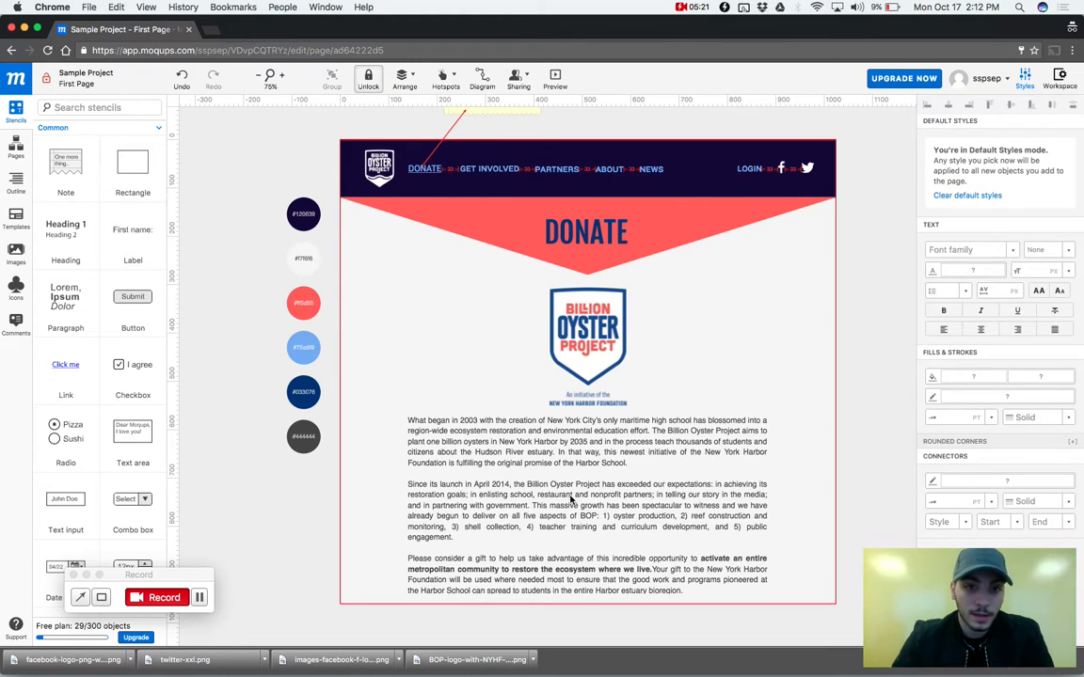
{"action": "left_click", "coordinate": [508, 430]}
{"action": "scroll", "coordinate": [126, 339], "scroll_direction": "down", "scroll_amount": 1}
{"action": "mouse_move", "coordinate": [64, 272]}
{"action": "left_mouse_down"}
{"action": "mouse_move", "coordinate": [365, 307]}
{"action": "mouse_move", "coordinate": [109, 249]}
{"action": "mouse_move", "coordinate": [66, 272]}
{"action": "left_mouse_up"}
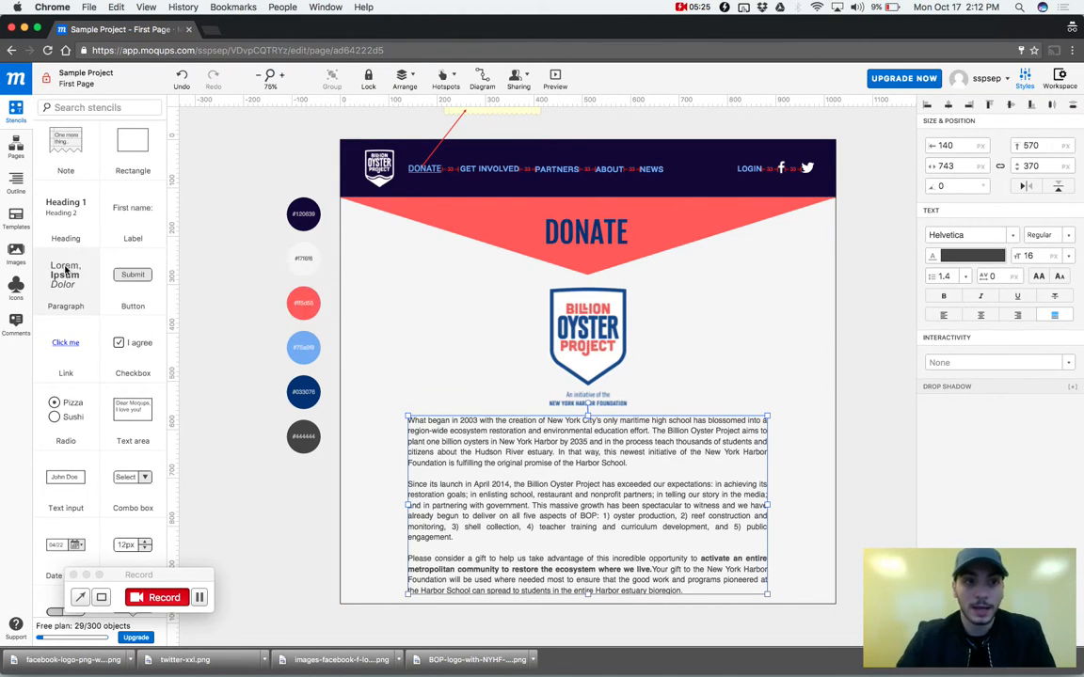
Add a Color Spec stencil from Spec Tools below the #444444 swatch beside the page.
{"action": "left_click", "coordinate": [224, 307]}
{"action": "scroll", "coordinate": [309, 334], "scroll_direction": "down", "scroll_amount": 3}
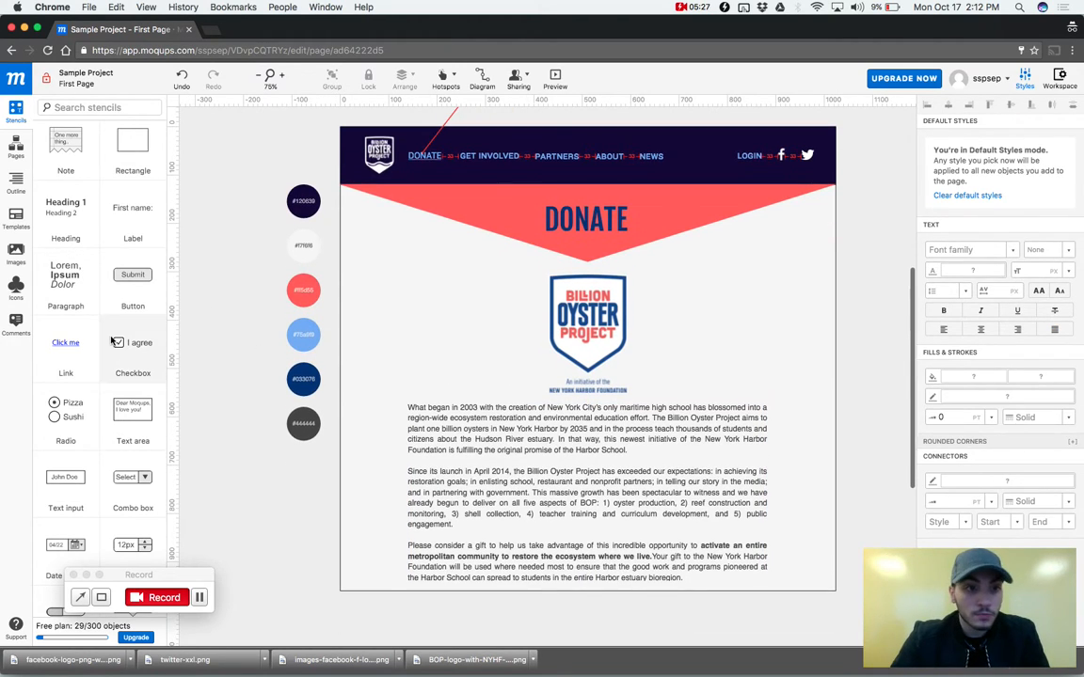
{"action": "scroll", "coordinate": [94, 415], "scroll_direction": "down", "scroll_amount": 8}
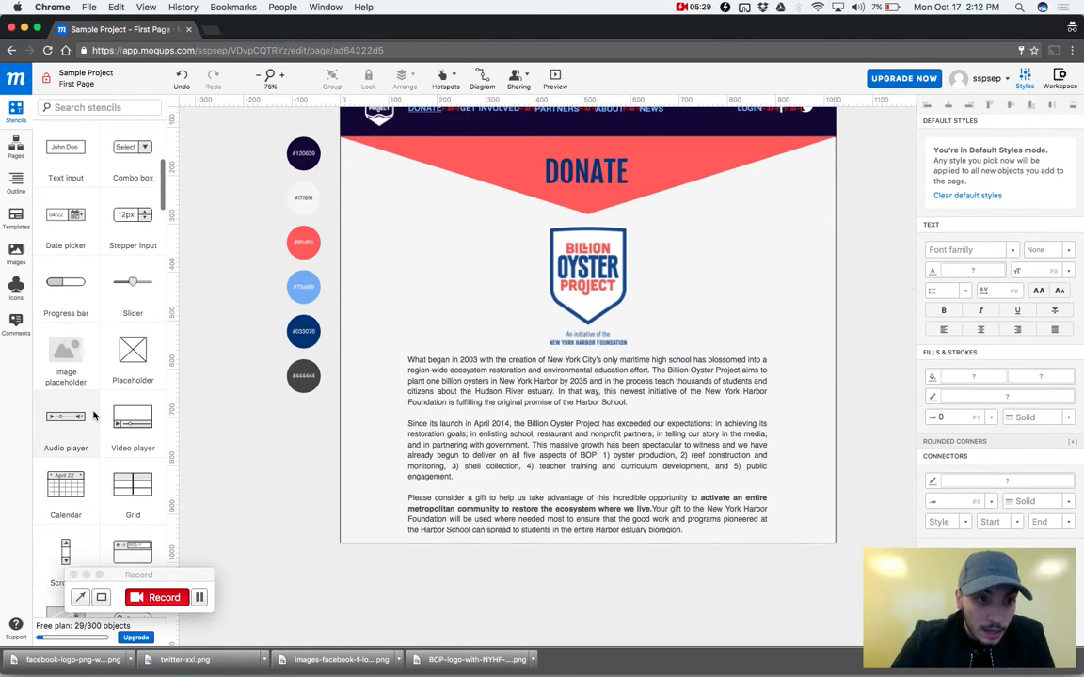
{"action": "scroll", "coordinate": [93, 415], "scroll_direction": "down", "scroll_amount": 11}
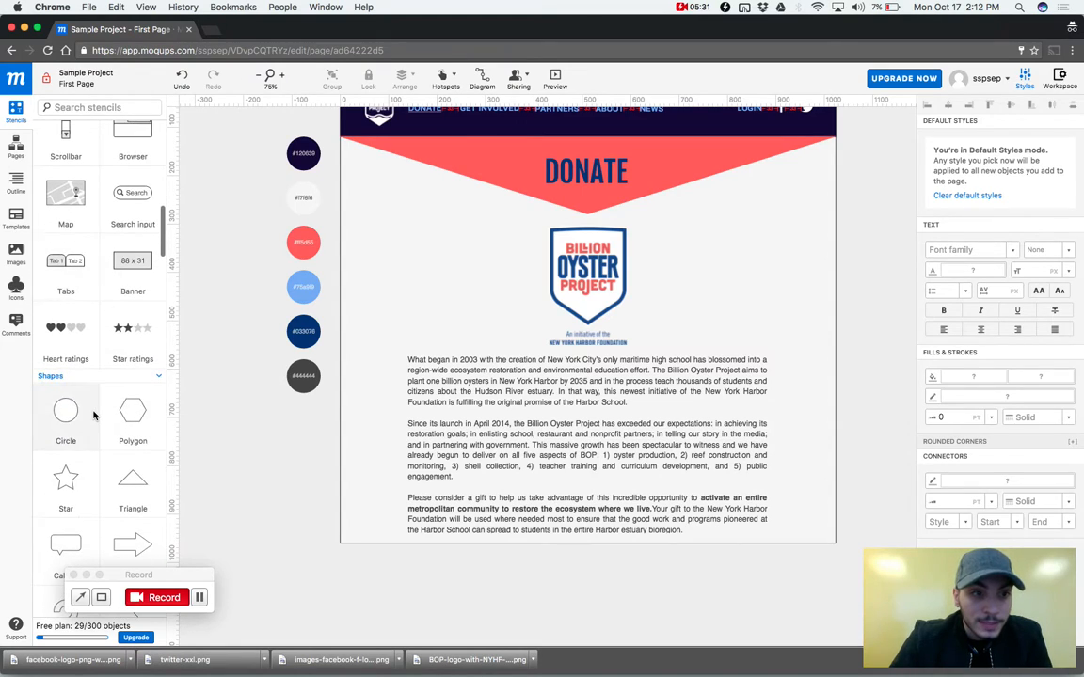
{"action": "scroll", "coordinate": [93, 415], "scroll_direction": "down", "scroll_amount": 15}
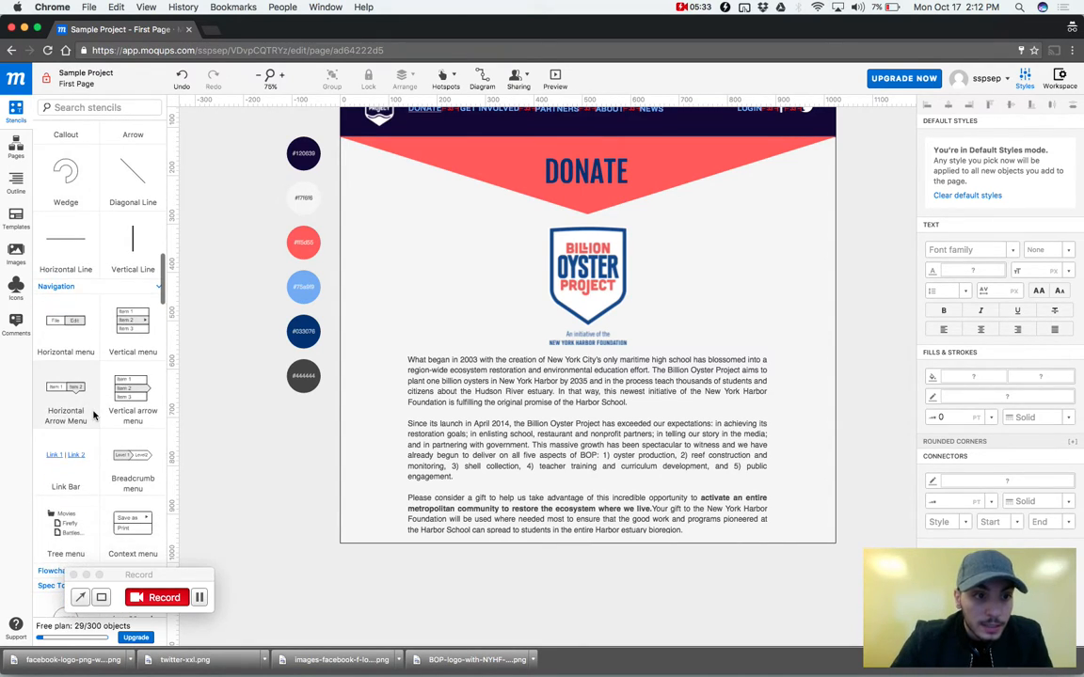
{"action": "scroll", "coordinate": [93, 414], "scroll_direction": "down", "scroll_amount": 2}
{"action": "left_click_drag", "start_coordinate": [51, 314], "coordinate": [316, 447]}
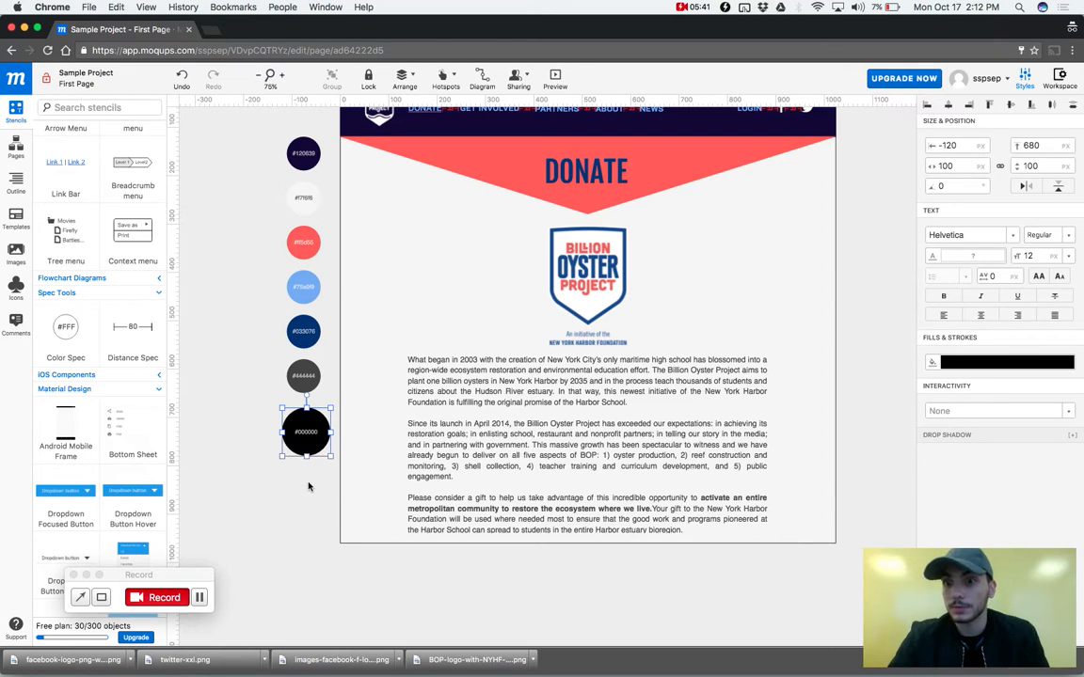
Delete the new black Color Spec circle below the project's color swatches.
{"action": "right_click", "coordinate": [307, 443]}
{"action": "left_click", "coordinate": [300, 440]}
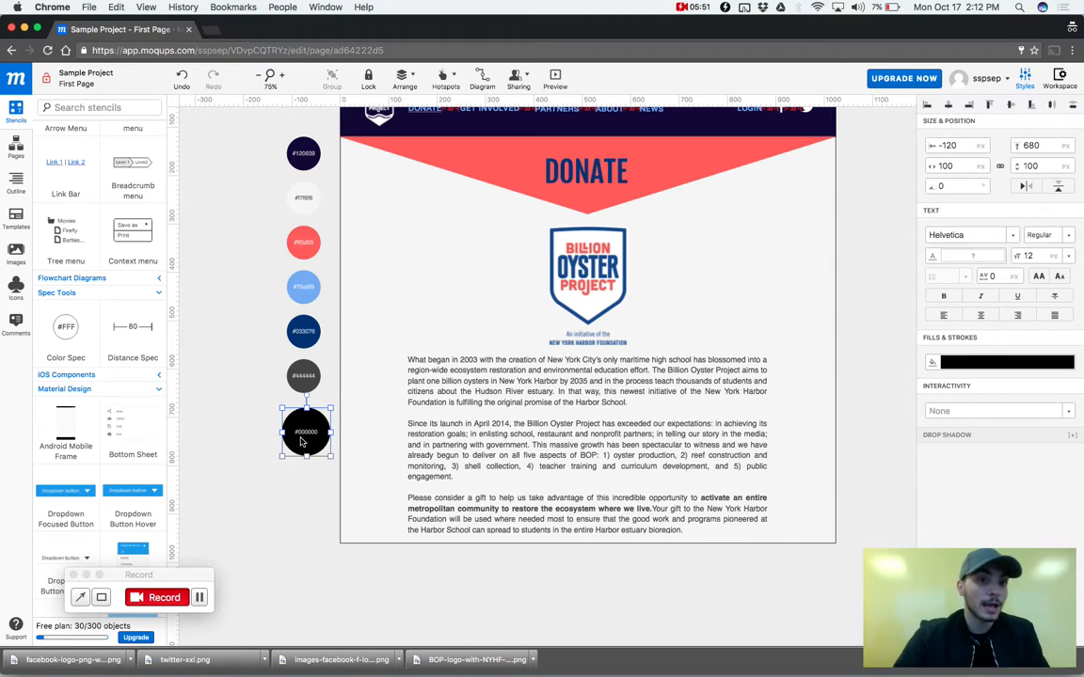
{"action": "key", "text": "Delete"}
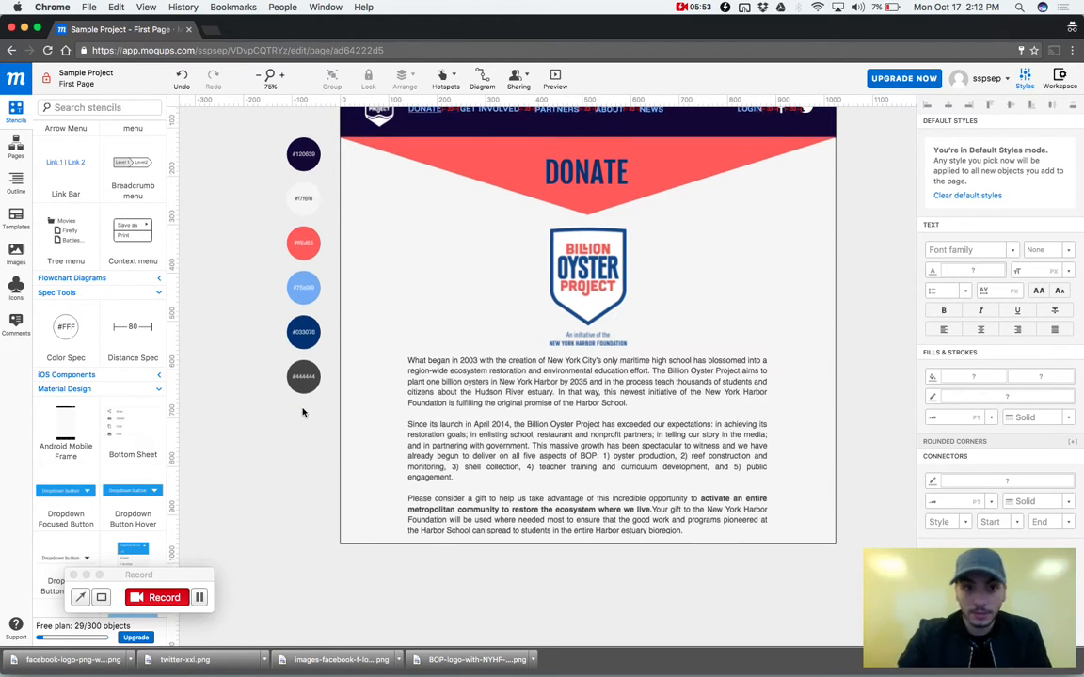
Examine the hex codes on the column of color swatches beside the page.
{"action": "scroll", "coordinate": [302, 412], "scroll_direction": "up", "scroll_amount": 3}
{"action": "scroll", "coordinate": [302, 412], "scroll_direction": "down", "scroll_amount": 1}
{"action": "scroll", "coordinate": [302, 412], "scroll_direction": "up", "scroll_amount": 6}
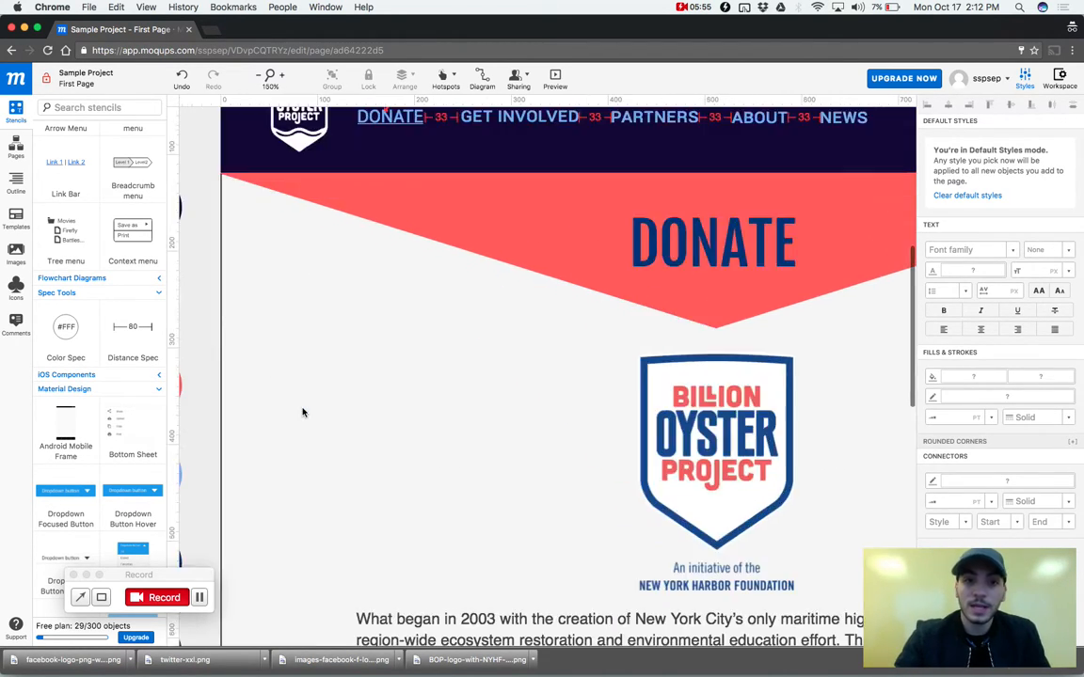
{"action": "scroll", "coordinate": [302, 412], "scroll_direction": "up", "scroll_amount": 2}
{"action": "scroll", "coordinate": [302, 412], "scroll_direction": "left", "scroll_amount": 5}
{"action": "scroll", "coordinate": [311, 264], "scroll_direction": "up", "scroll_amount": 1}
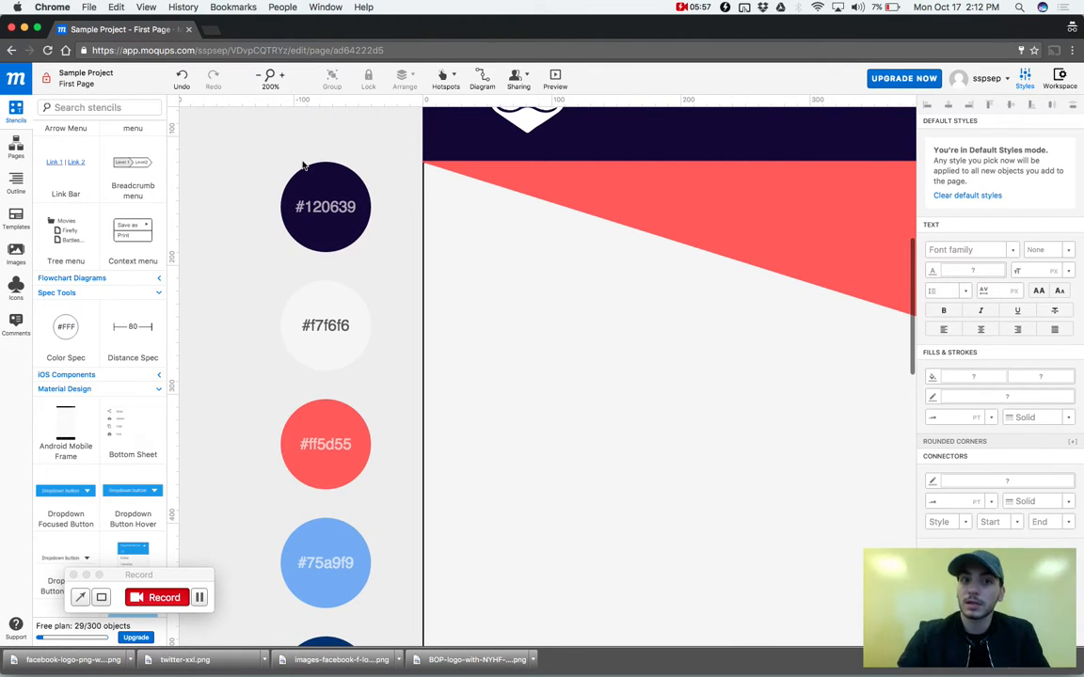
{"action": "scroll", "coordinate": [303, 166], "scroll_direction": "down", "scroll_amount": 5}
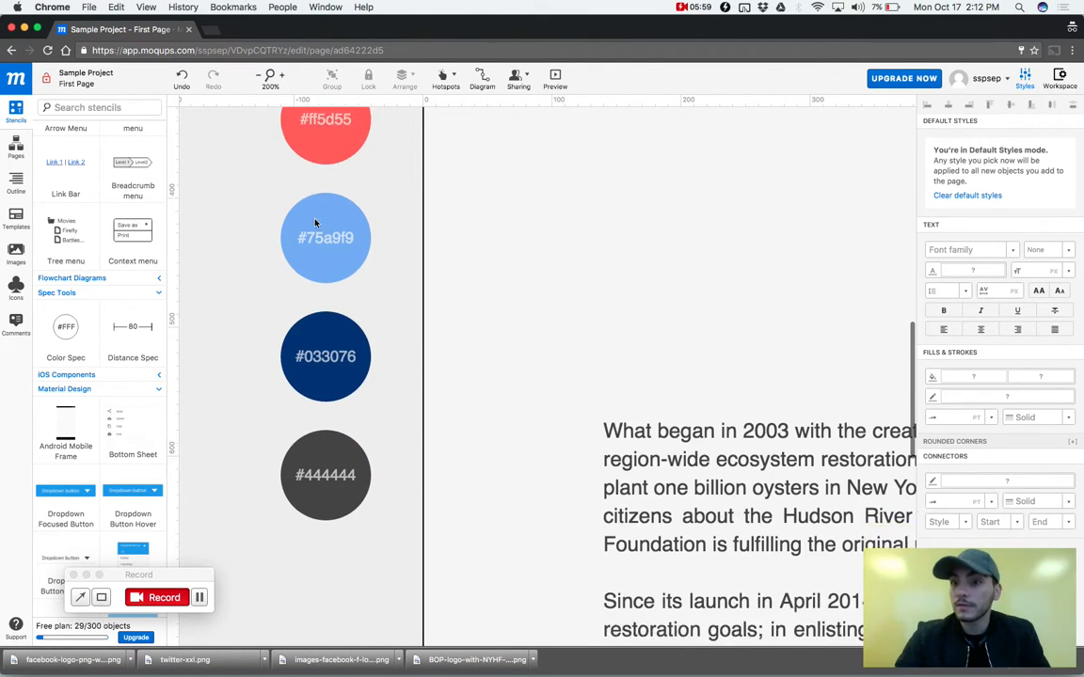
{"action": "scroll", "coordinate": [316, 223], "scroll_direction": "down", "scroll_amount": 5}
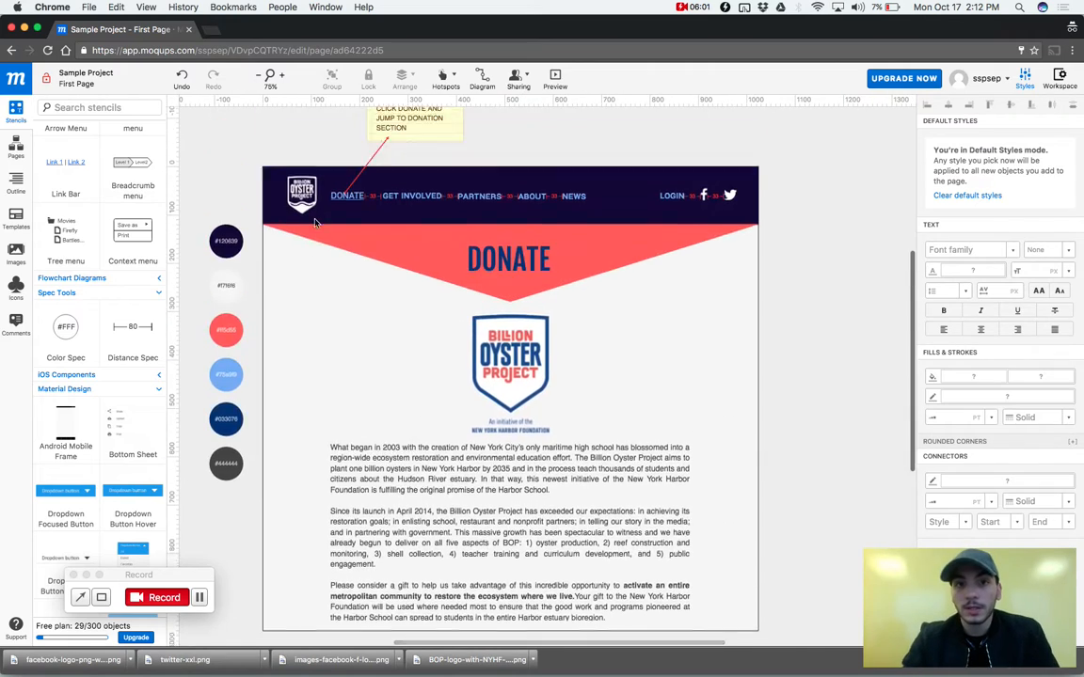
{"action": "scroll", "coordinate": [315, 223], "scroll_direction": "left", "scroll_amount": 2}
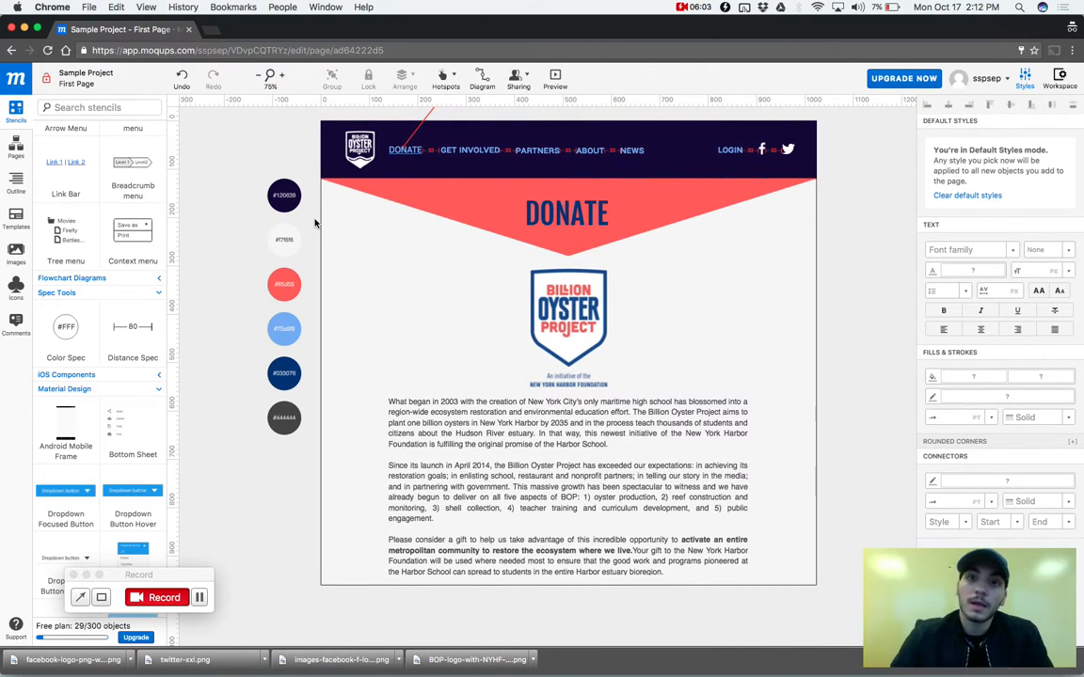
Inspect the DONATE link in the header, including its Go to URL interactivity and the note connected to it.
{"action": "left_click", "coordinate": [406, 139]}
{"action": "scroll", "coordinate": [406, 139], "scroll_direction": "up", "scroll_amount": 2}
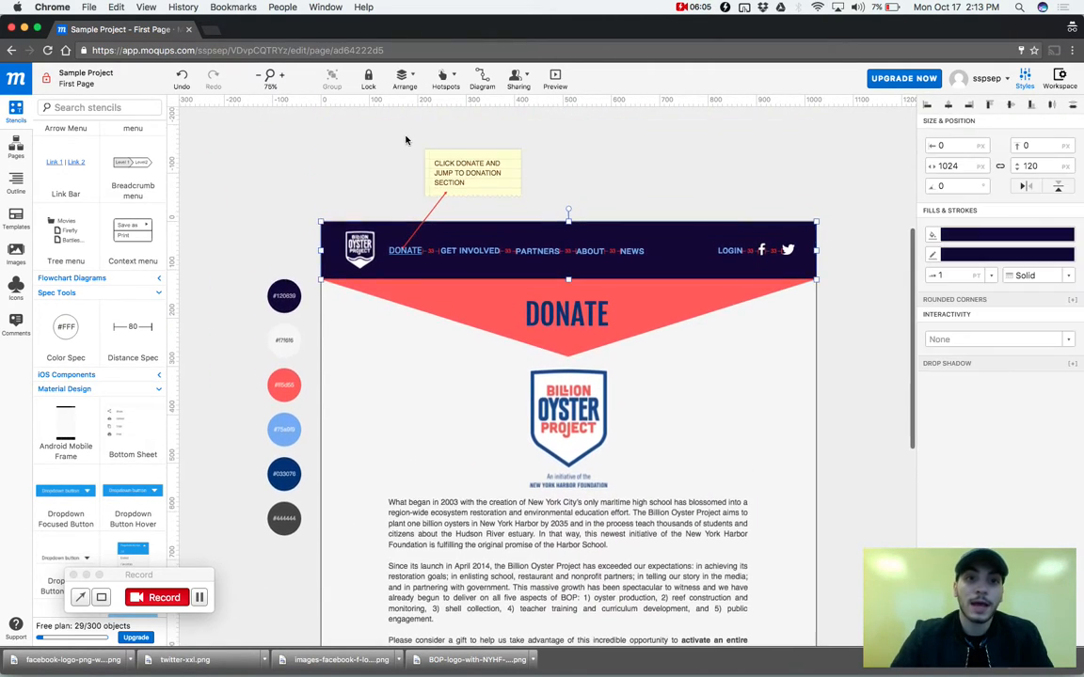
{"action": "left_click", "coordinate": [405, 139]}
{"action": "left_click", "coordinate": [405, 252]}
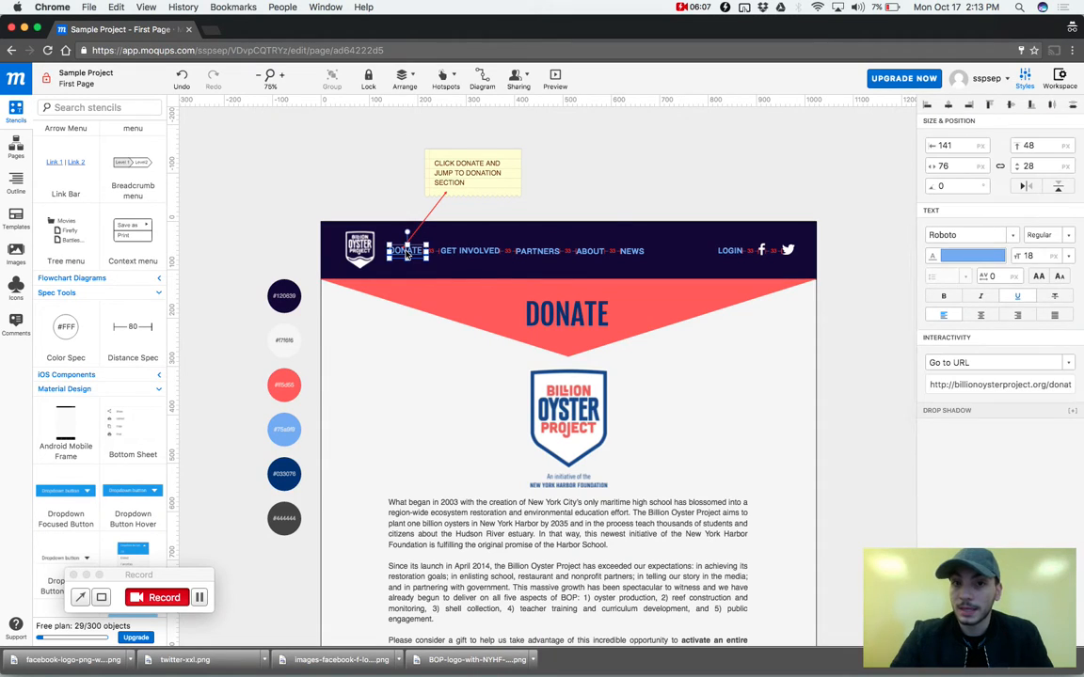
{"action": "double_click", "coordinate": [407, 254]}
{"action": "left_click", "coordinate": [406, 252]}
{"action": "left_click", "coordinate": [354, 170]}
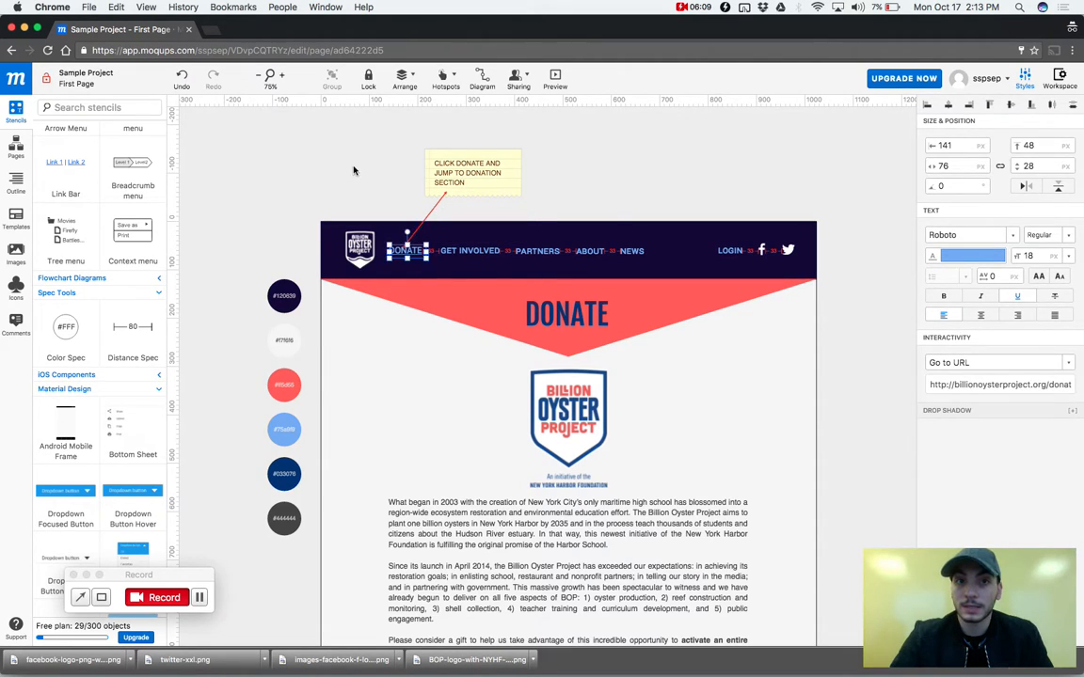
Preview the mockup, follow its DONATE link to the live Donate page, look through that page, and close it.
{"action": "left_click", "coordinate": [555, 80]}
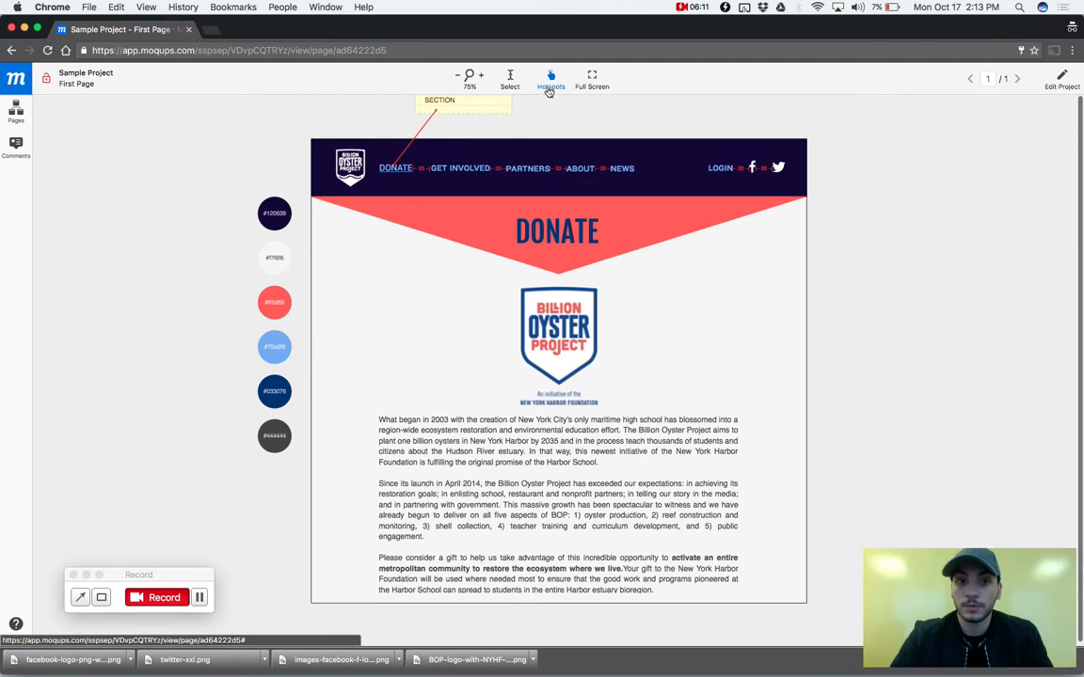
{"action": "left_click", "coordinate": [403, 173]}
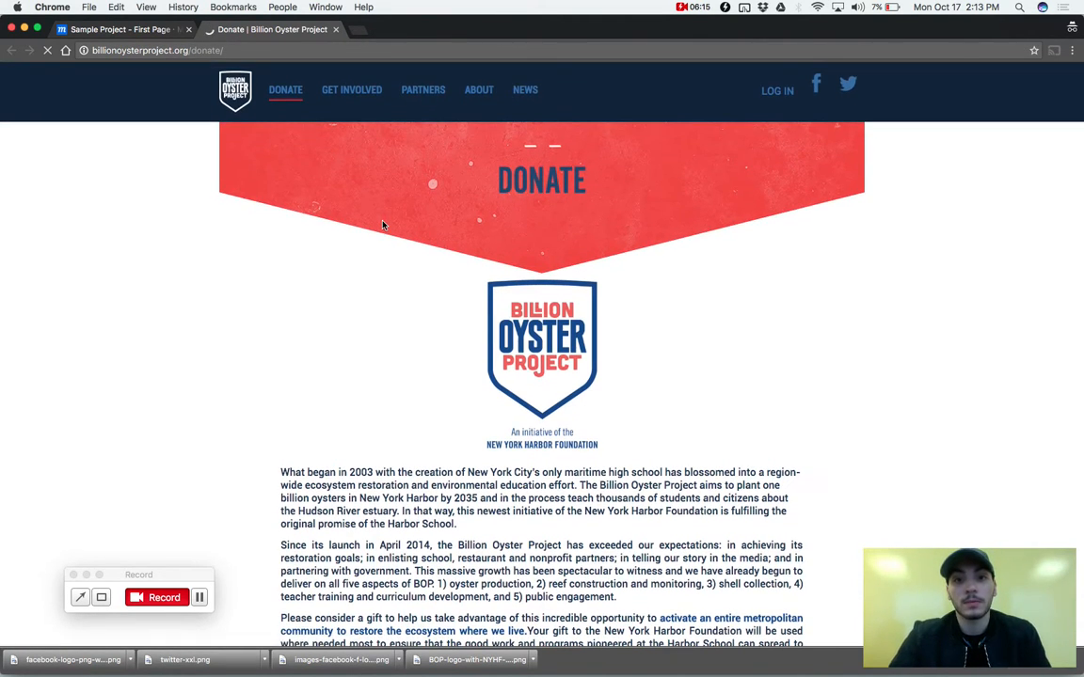
{"action": "scroll", "coordinate": [383, 225], "scroll_direction": "down", "scroll_amount": 1}
{"action": "scroll", "coordinate": [383, 224], "scroll_direction": "down", "scroll_amount": 10}
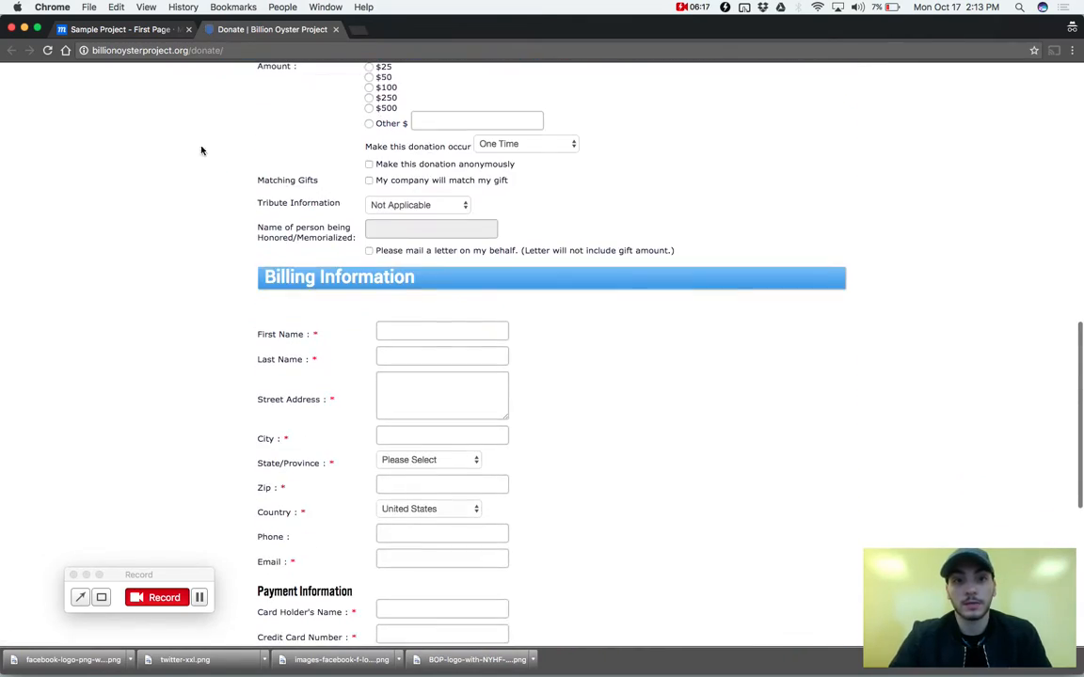
{"action": "scroll", "coordinate": [596, 387], "scroll_direction": "up", "scroll_amount": 10}
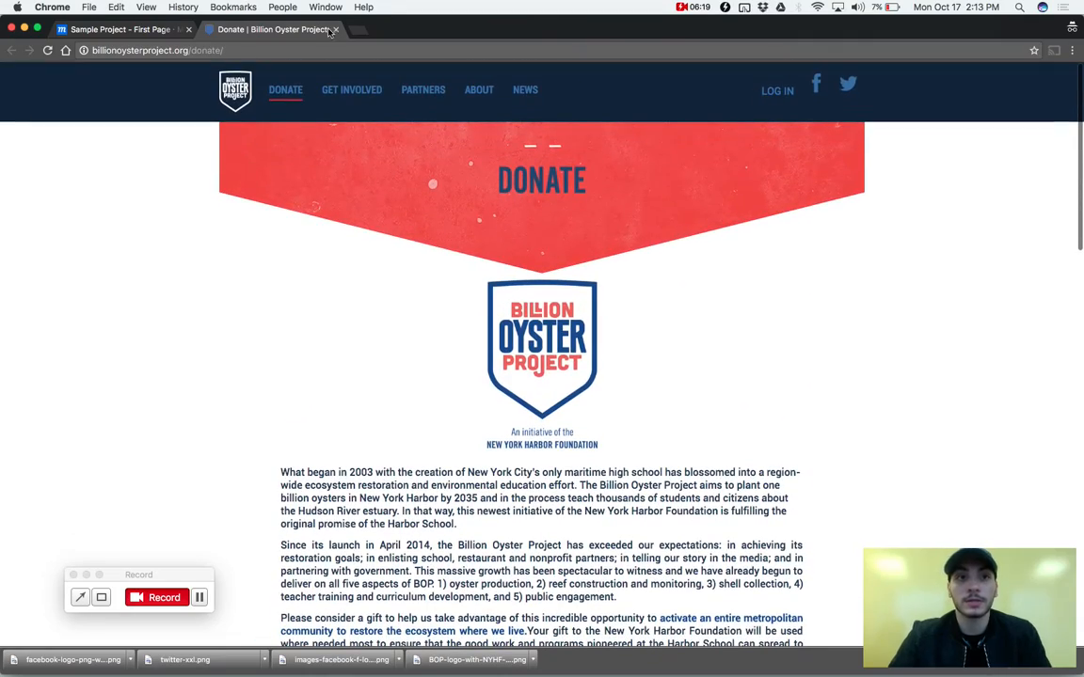
{"action": "left_click", "coordinate": [336, 29]}
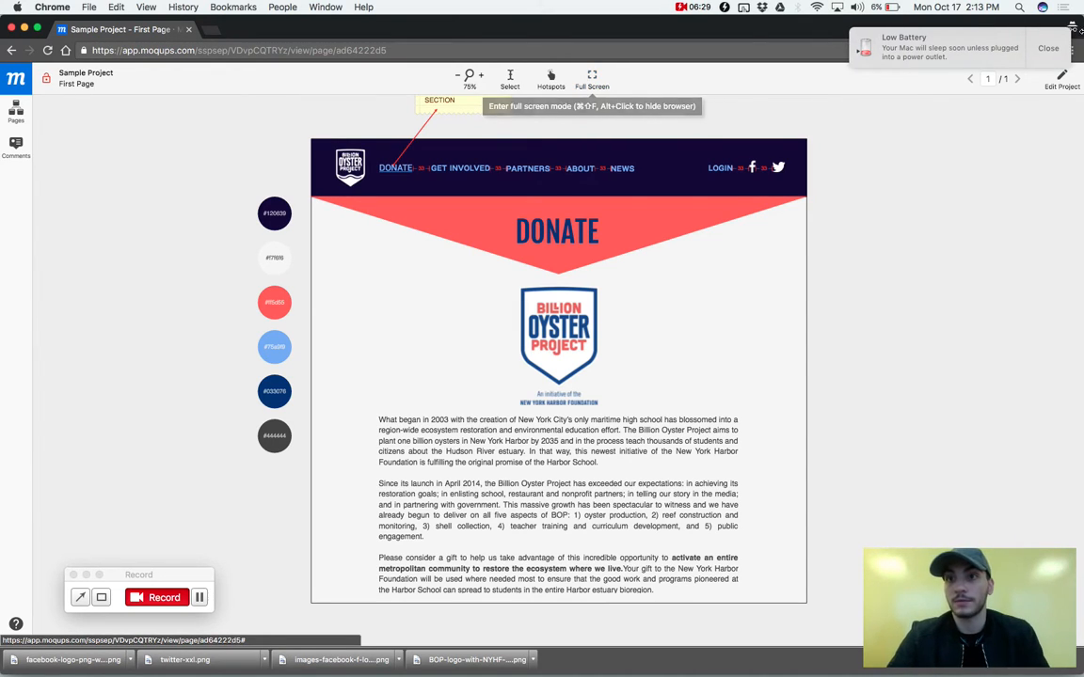
Dismiss the low battery notification, view the previewed mockup in full screen, and return to editing the project.
{"action": "left_click", "coordinate": [1050, 49]}
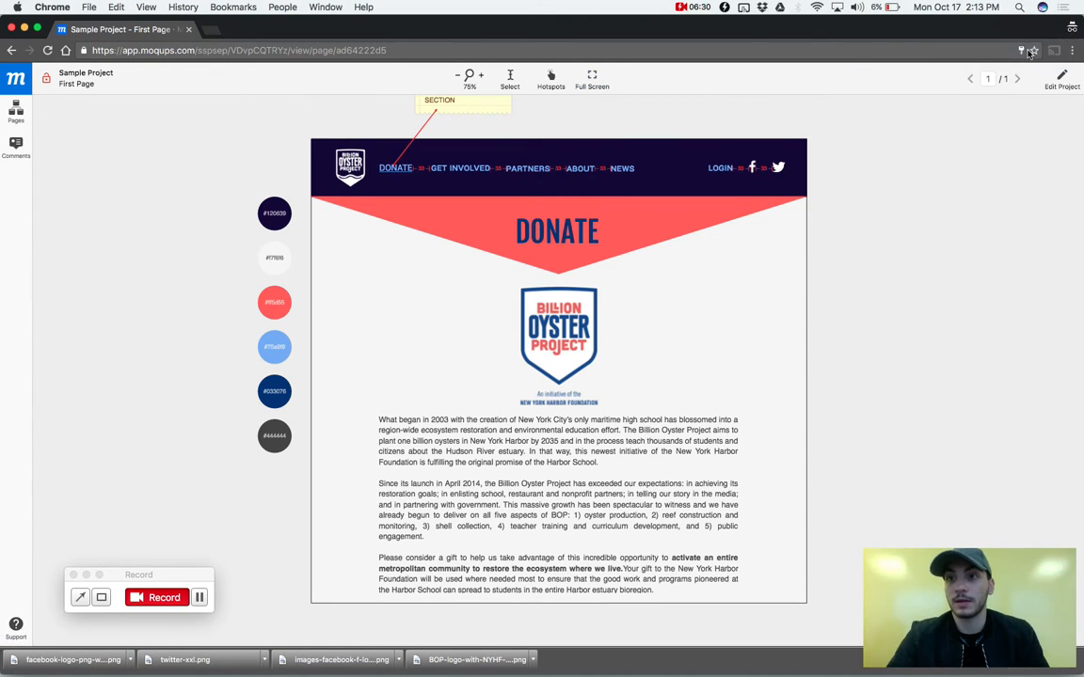
{"action": "left_click", "coordinate": [591, 81]}
{"action": "left_click", "coordinate": [453, 101]}
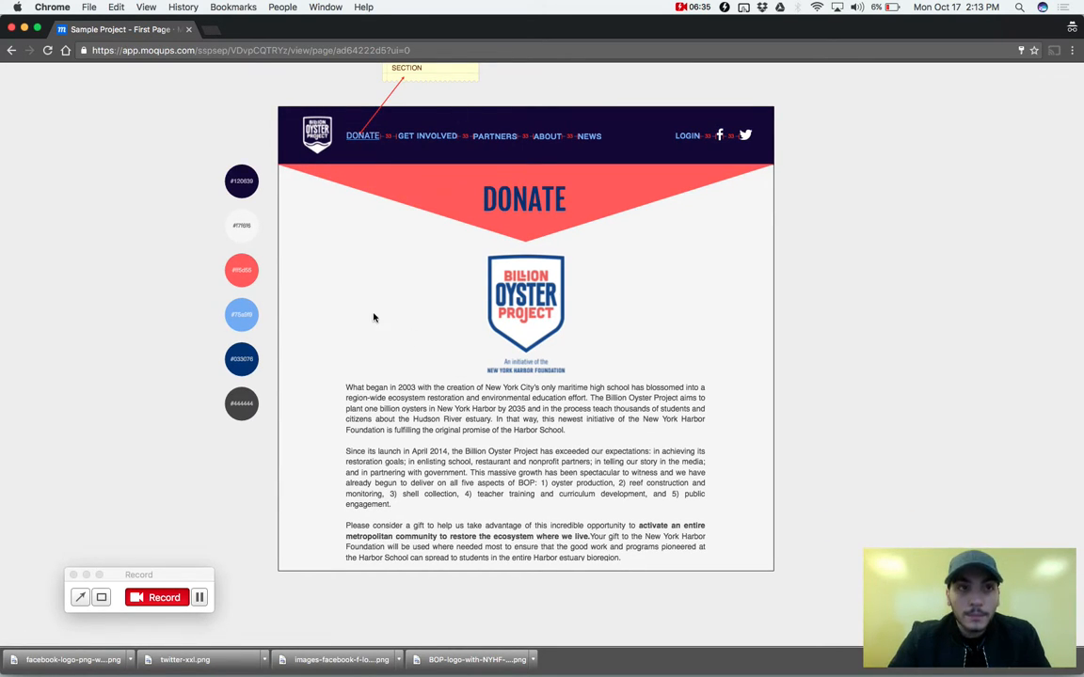
{"action": "key", "text": "Escape"}
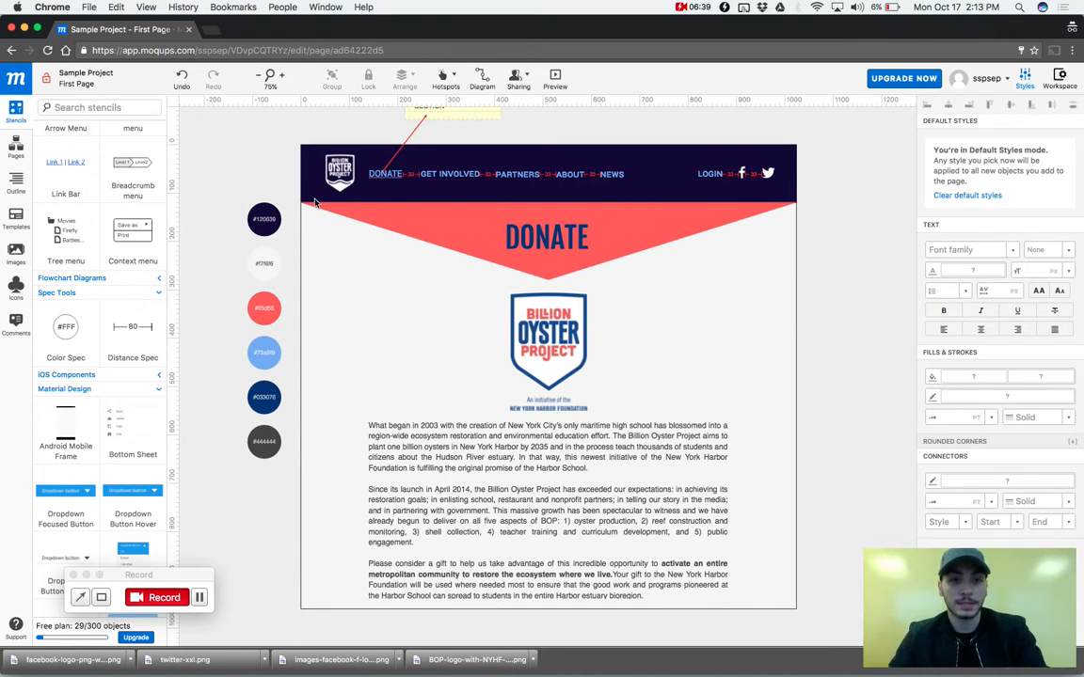
Inspect the note above the DONATE link and locate the Note stencil among the common stencils.
{"action": "left_click", "coordinate": [499, 118]}
{"action": "scroll", "coordinate": [502, 120], "scroll_direction": "left", "scroll_amount": 3}
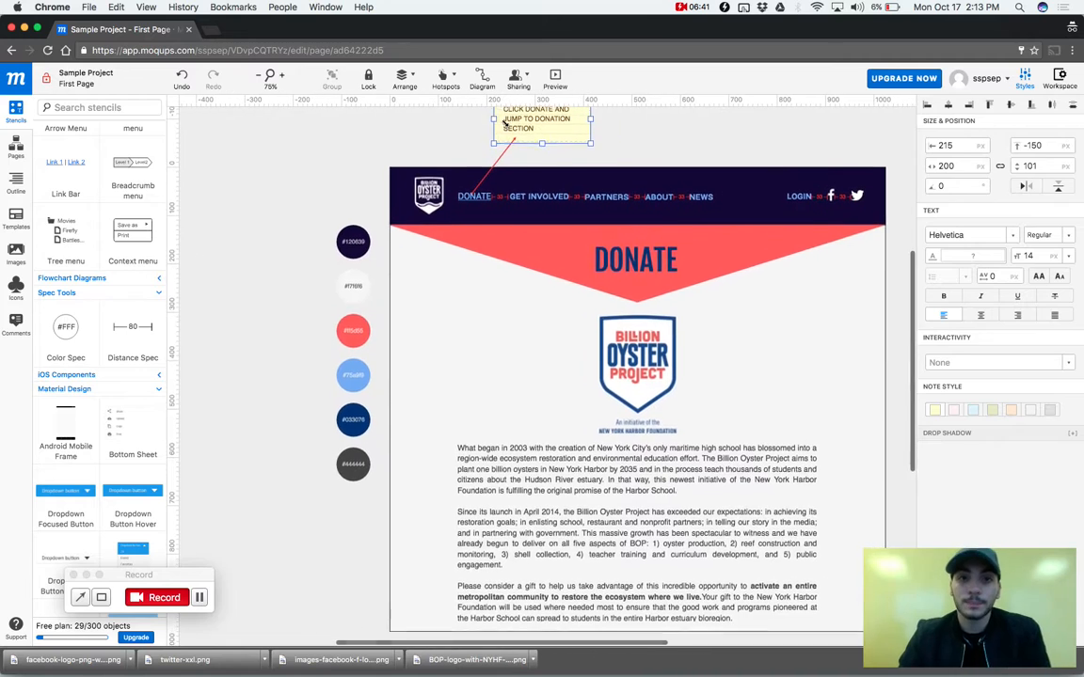
{"action": "left_click", "coordinate": [437, 142]}
{"action": "scroll", "coordinate": [437, 141], "scroll_direction": "up", "scroll_amount": 2}
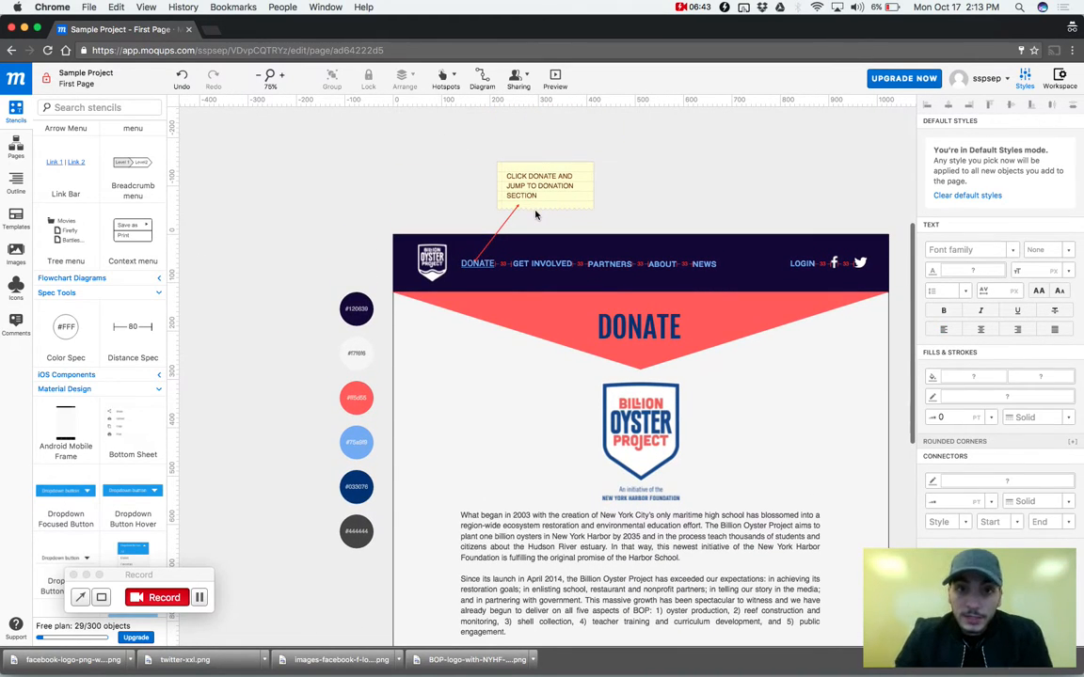
{"action": "left_click", "coordinate": [508, 199]}
{"action": "scroll", "coordinate": [89, 188], "scroll_direction": "up", "scroll_amount": 15}
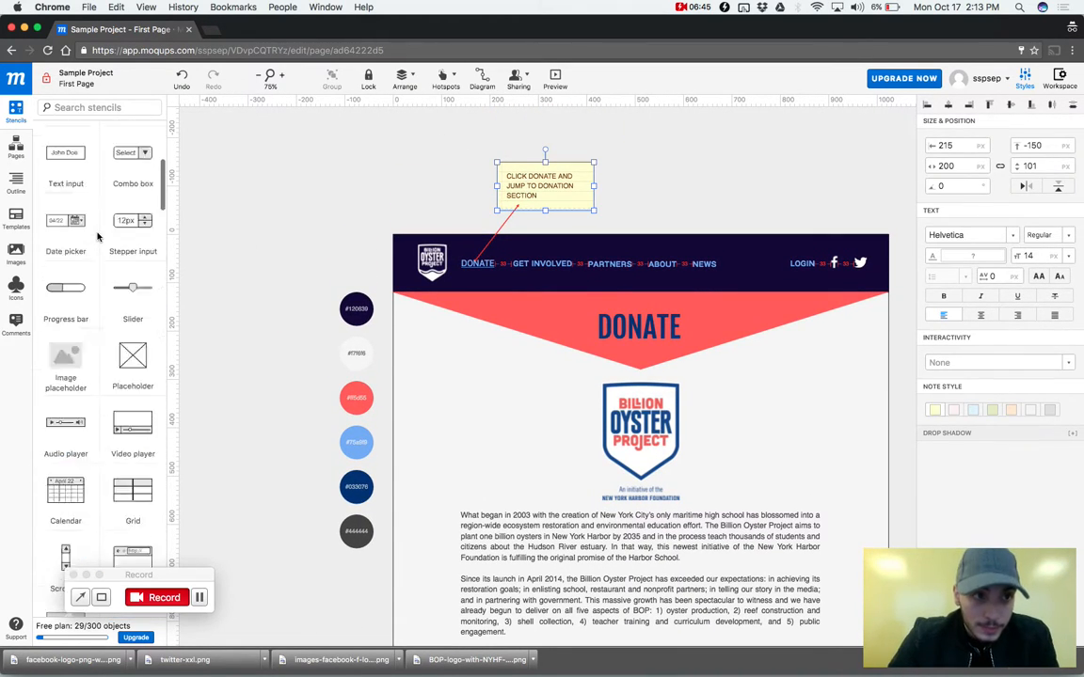
{"action": "left_click", "coordinate": [377, 186]}
{"action": "scroll", "coordinate": [379, 188], "scroll_direction": "right", "scroll_amount": 5}
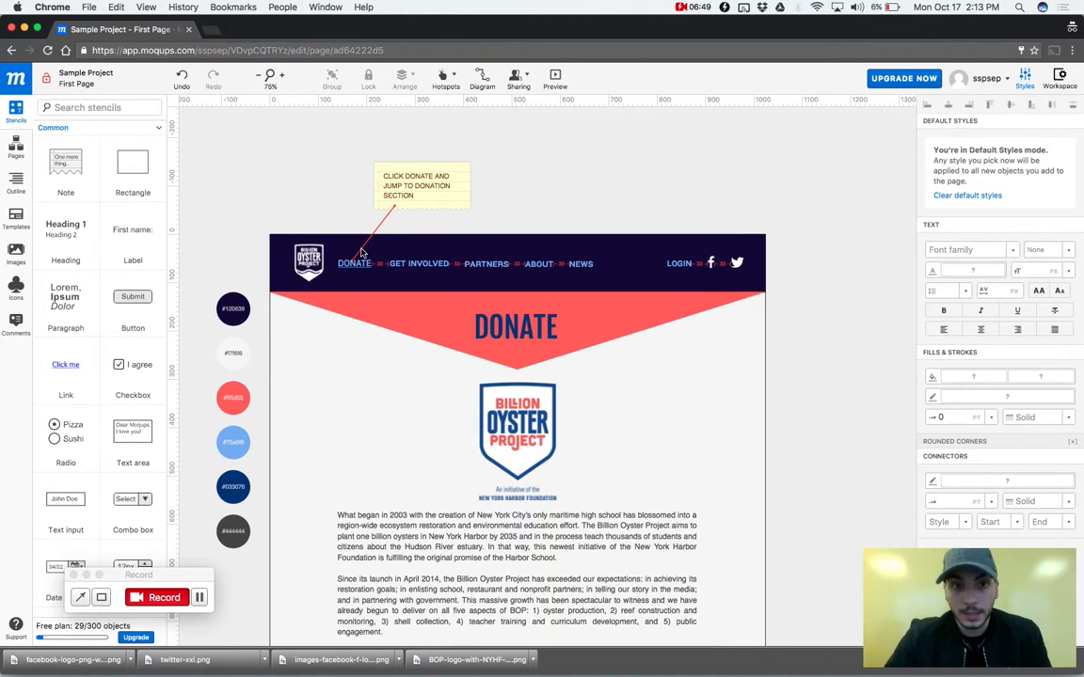
Find the line stencils and inspect the red arrow joining the DONATE link to its note.
{"action": "scroll", "coordinate": [97, 289], "scroll_direction": "down", "scroll_amount": 15}
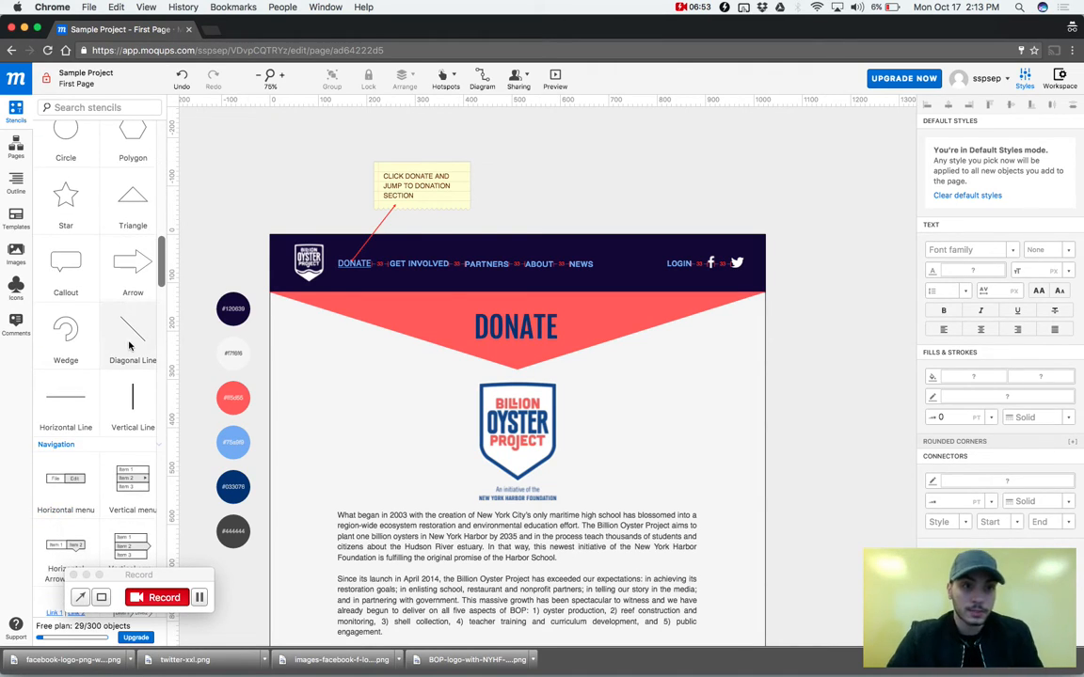
{"action": "left_click", "coordinate": [373, 234]}
{"action": "left_click", "coordinate": [357, 197]}
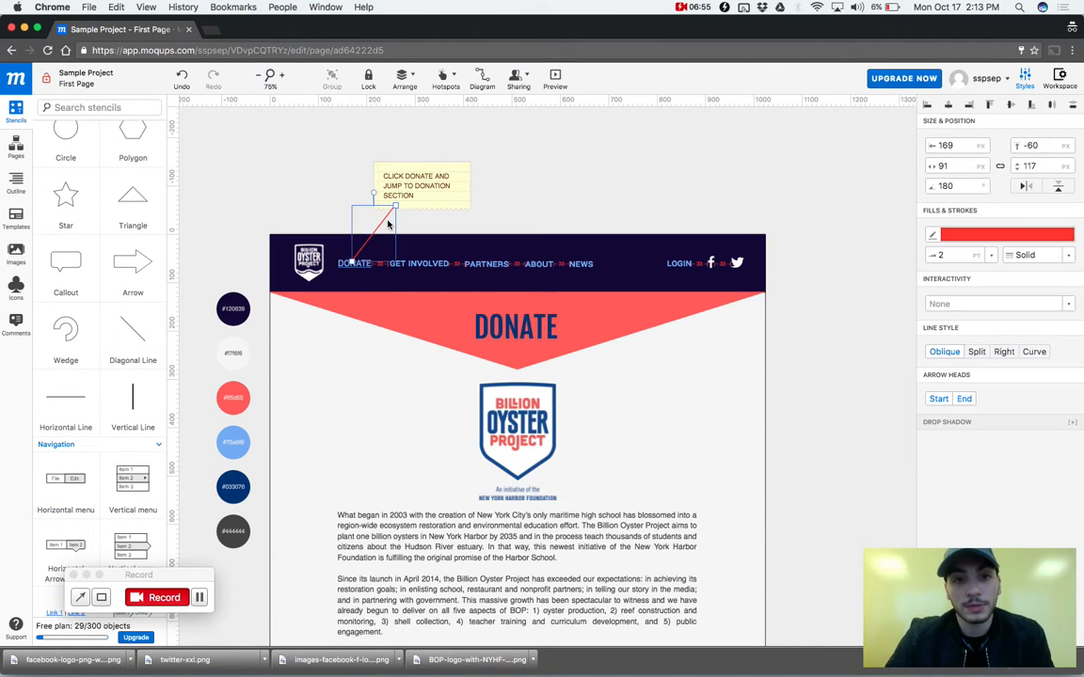
{"action": "left_click", "coordinate": [403, 180]}
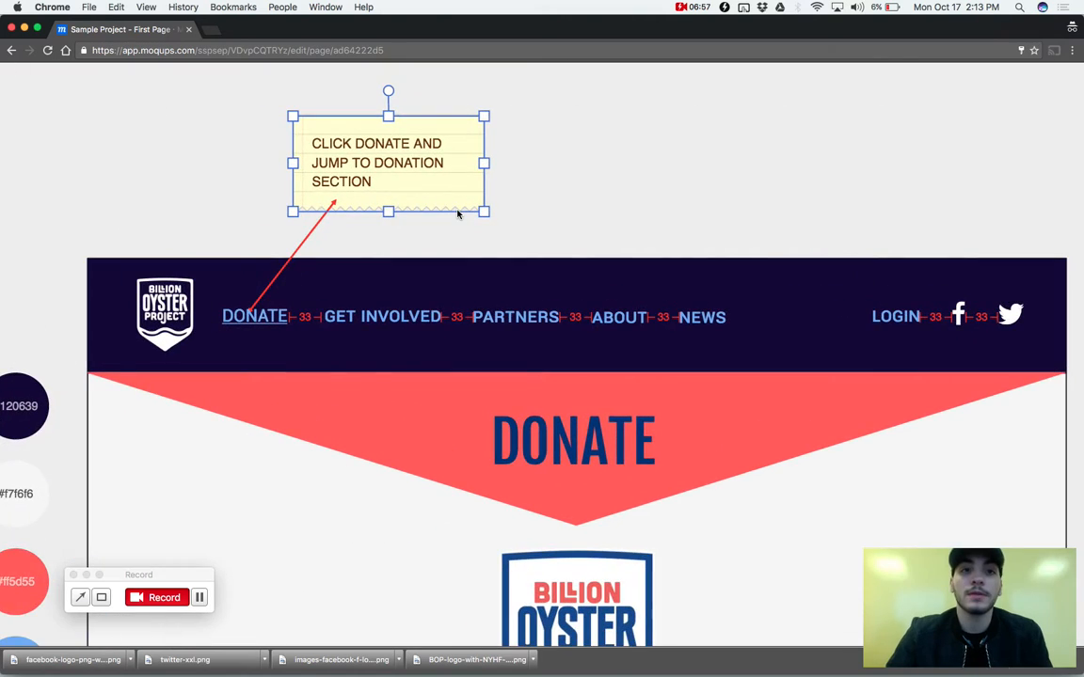
{"action": "scroll", "coordinate": [459, 214], "scroll_direction": "up", "scroll_amount": 2}
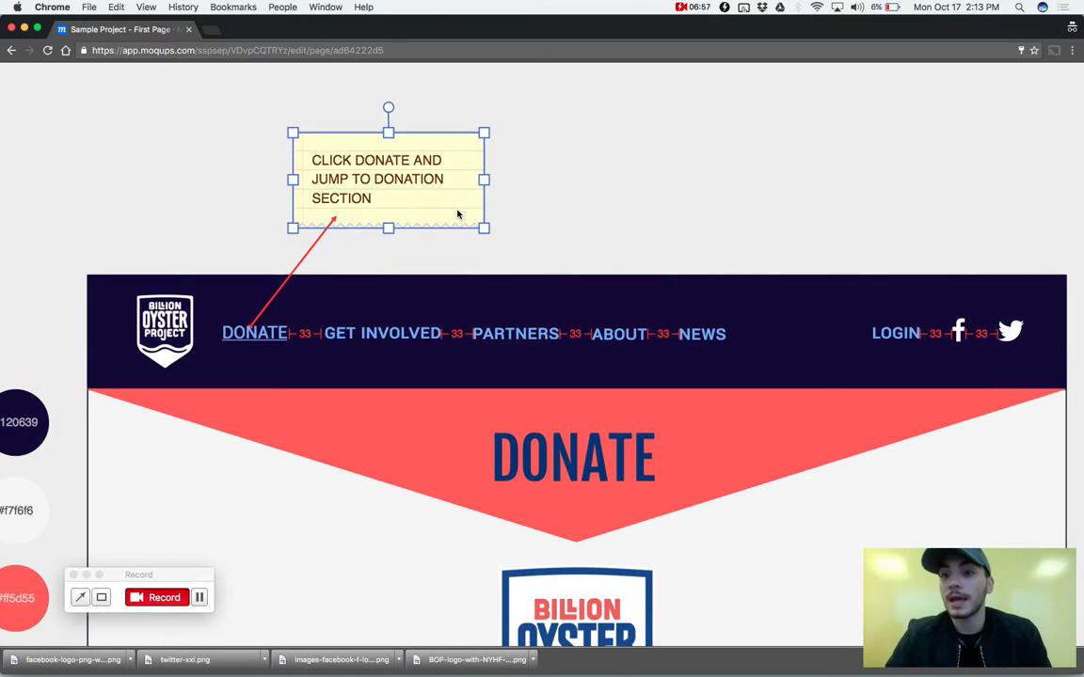
{"action": "scroll", "coordinate": [429, 244], "scroll_direction": "down", "scroll_amount": 3}
{"action": "scroll", "coordinate": [425, 250], "scroll_direction": "down", "scroll_amount": 3}
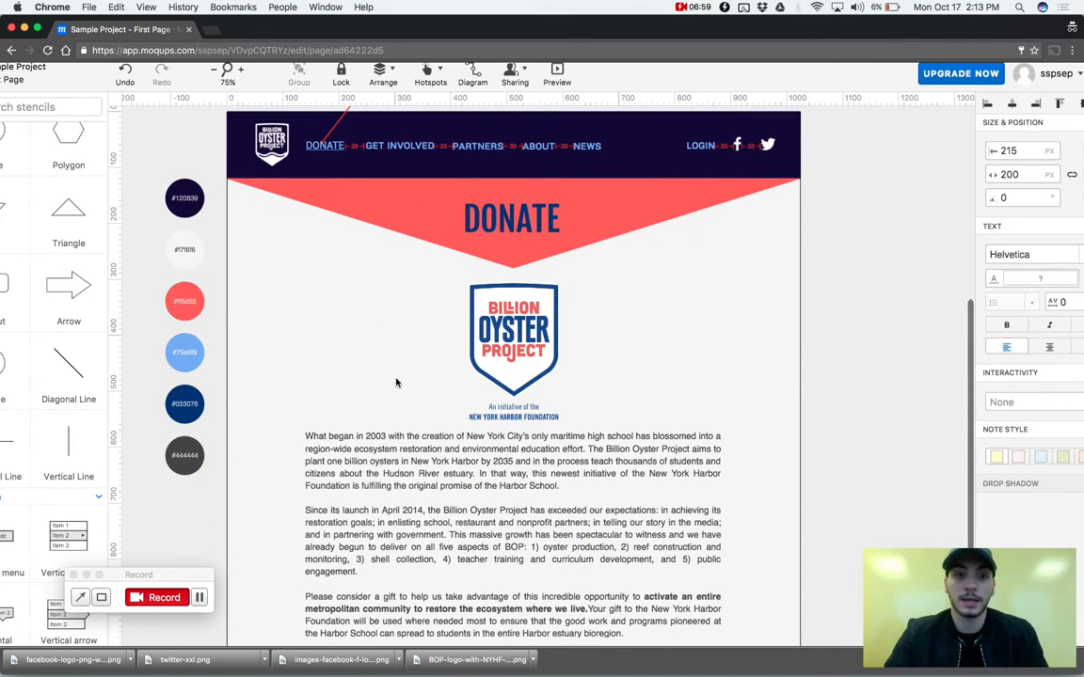
{"action": "scroll", "coordinate": [396, 382], "scroll_direction": "down", "scroll_amount": 2}
{"action": "scroll", "coordinate": [396, 382], "scroll_direction": "left", "scroll_amount": 1}
{"action": "scroll", "coordinate": [396, 382], "scroll_direction": "up", "scroll_amount": 2}
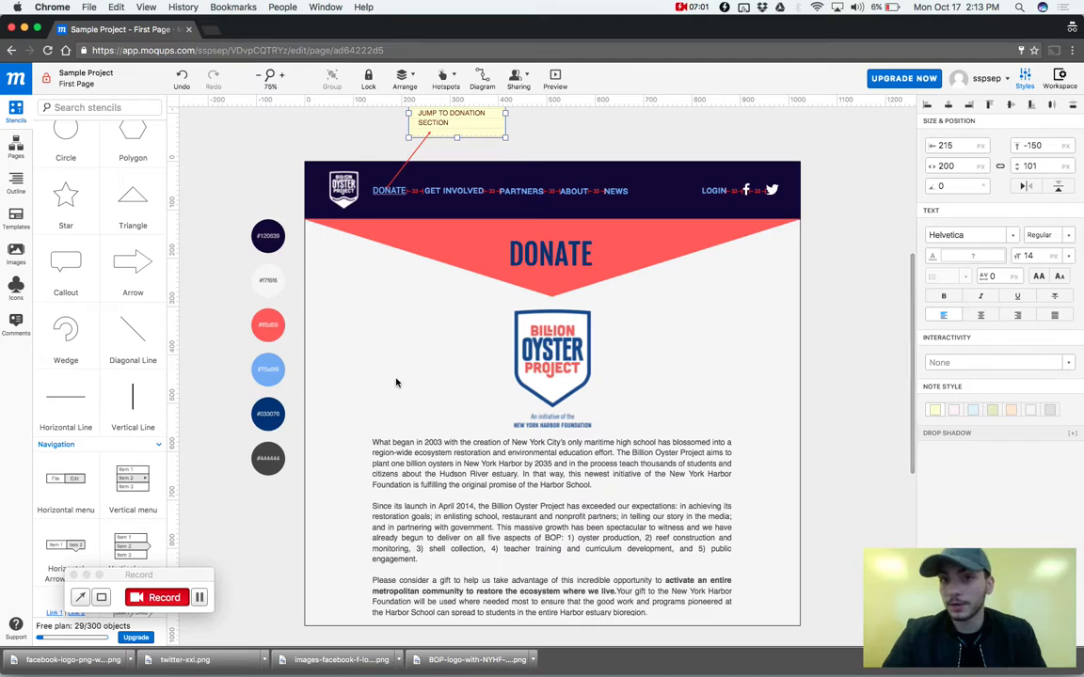
{"action": "scroll", "coordinate": [396, 381], "scroll_direction": "up", "scroll_amount": 2}
{"action": "left_click", "coordinate": [347, 137]}
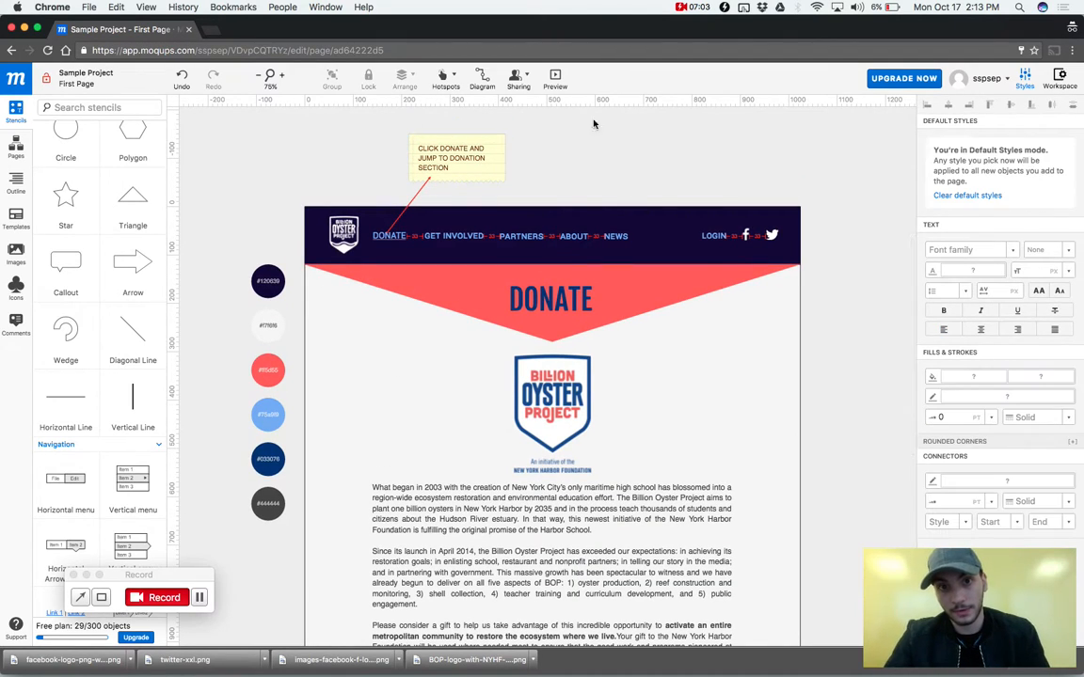
Look through the stencil library from the common stencils to the Distance Spec under Spec Tools.
{"action": "scroll", "coordinate": [423, 155], "scroll_direction": "down", "scroll_amount": 1}
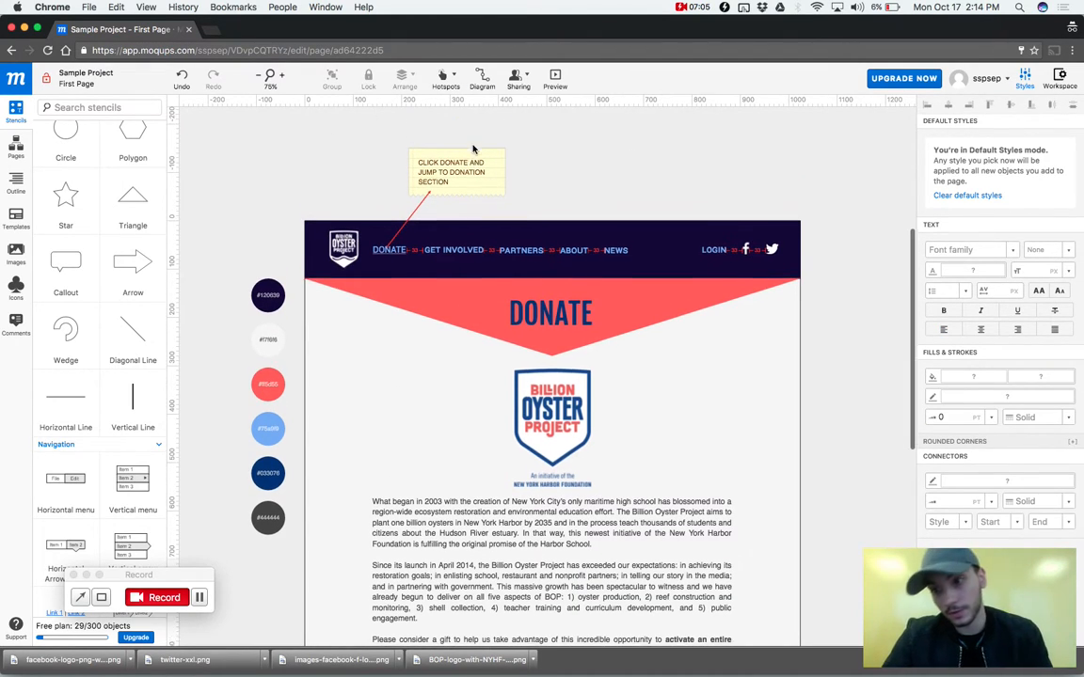
{"action": "scroll", "coordinate": [443, 188], "scroll_direction": "down", "scroll_amount": 3}
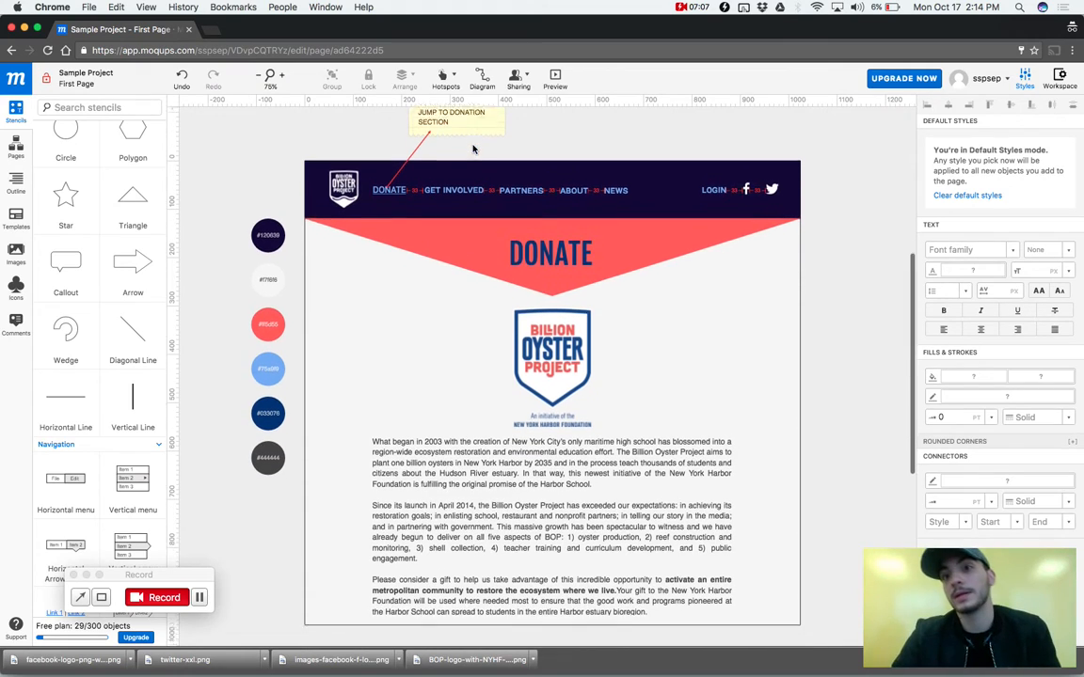
{"action": "scroll", "coordinate": [340, 351], "scroll_direction": "down", "scroll_amount": 2}
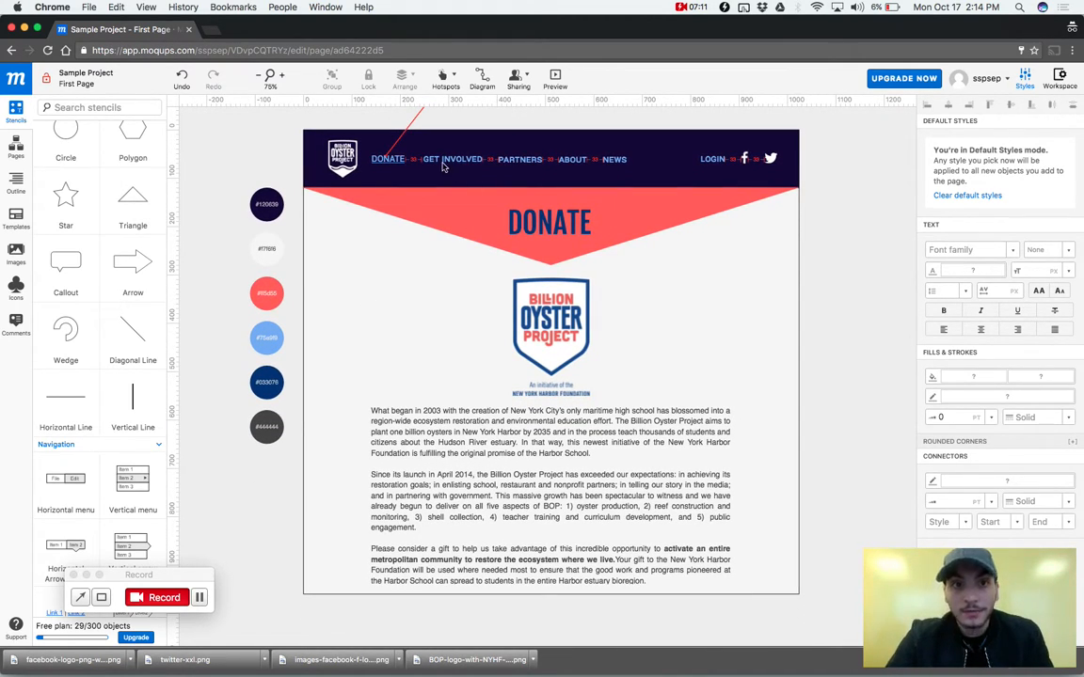
{"action": "scroll", "coordinate": [57, 188], "scroll_direction": "up", "scroll_amount": 10}
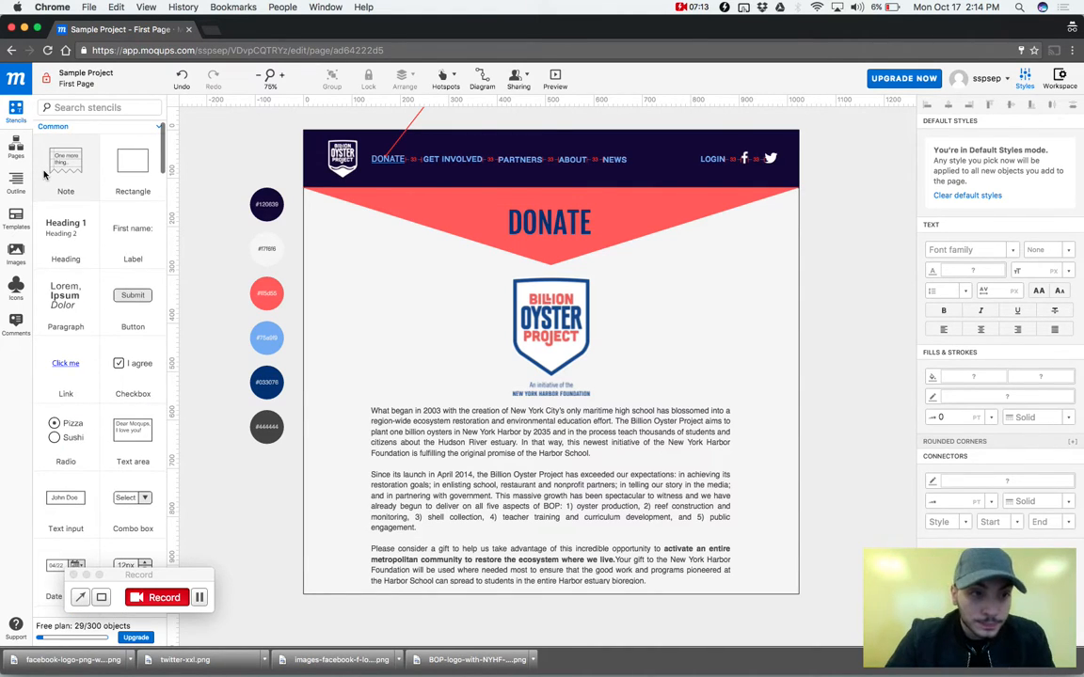
{"action": "scroll", "coordinate": [44, 175], "scroll_direction": "down", "scroll_amount": 8}
{"action": "scroll", "coordinate": [44, 175], "scroll_direction": "down", "scroll_amount": 10}
{"action": "scroll", "coordinate": [43, 175], "scroll_direction": "down", "scroll_amount": 10}
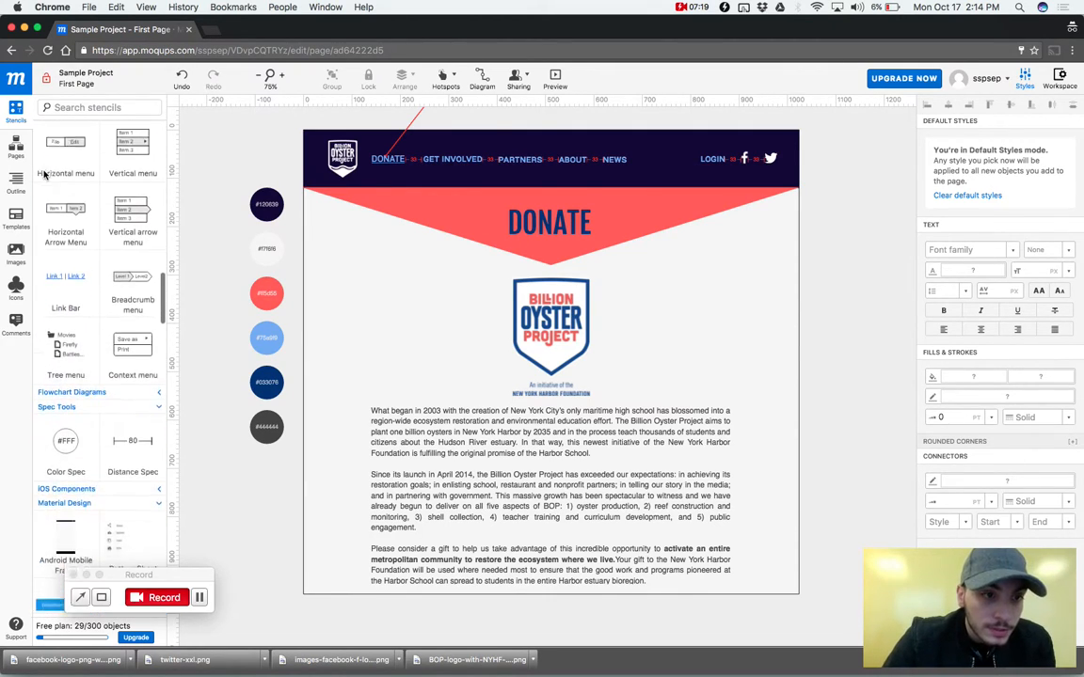
{"action": "scroll", "coordinate": [43, 175], "scroll_direction": "down", "scroll_amount": 4}
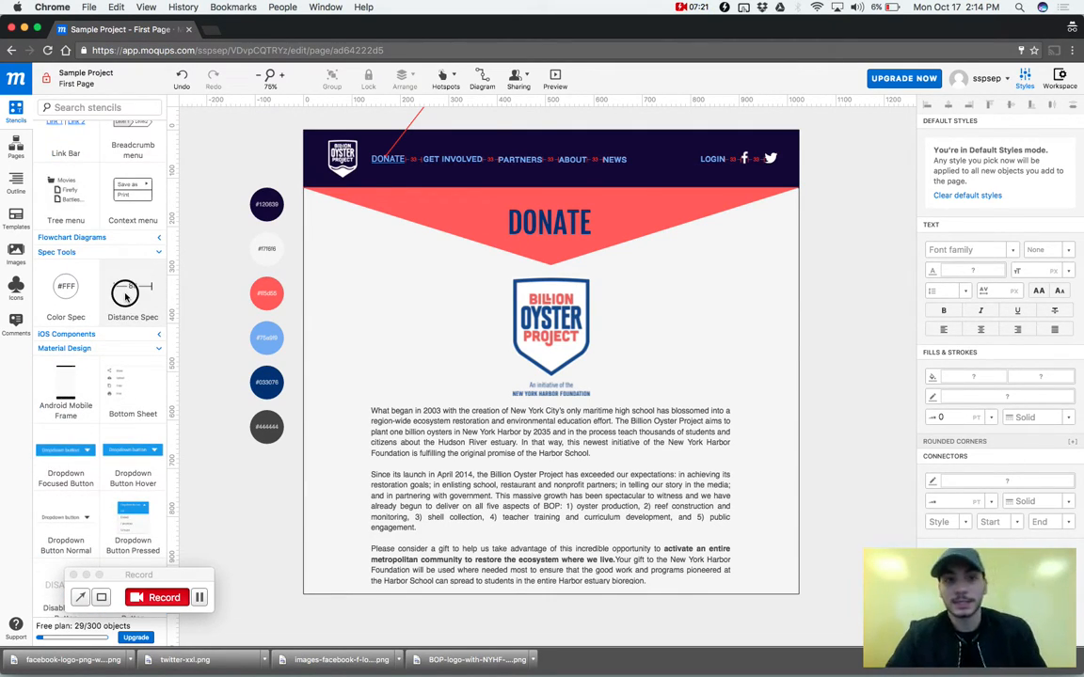
Nudge the DONATE link and the distance spec beside it slightly toward the GET INVOLVED link.
{"action": "scroll", "coordinate": [361, 156], "scroll_direction": "up", "scroll_amount": 5}
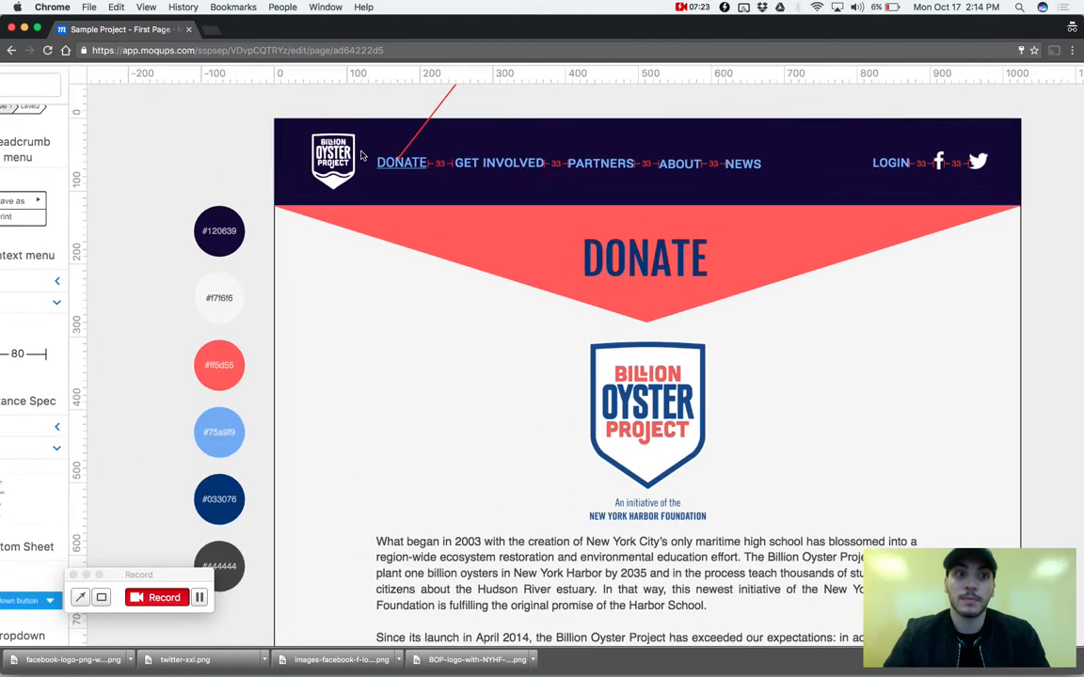
{"action": "scroll", "coordinate": [361, 155], "scroll_direction": "right", "scroll_amount": 4}
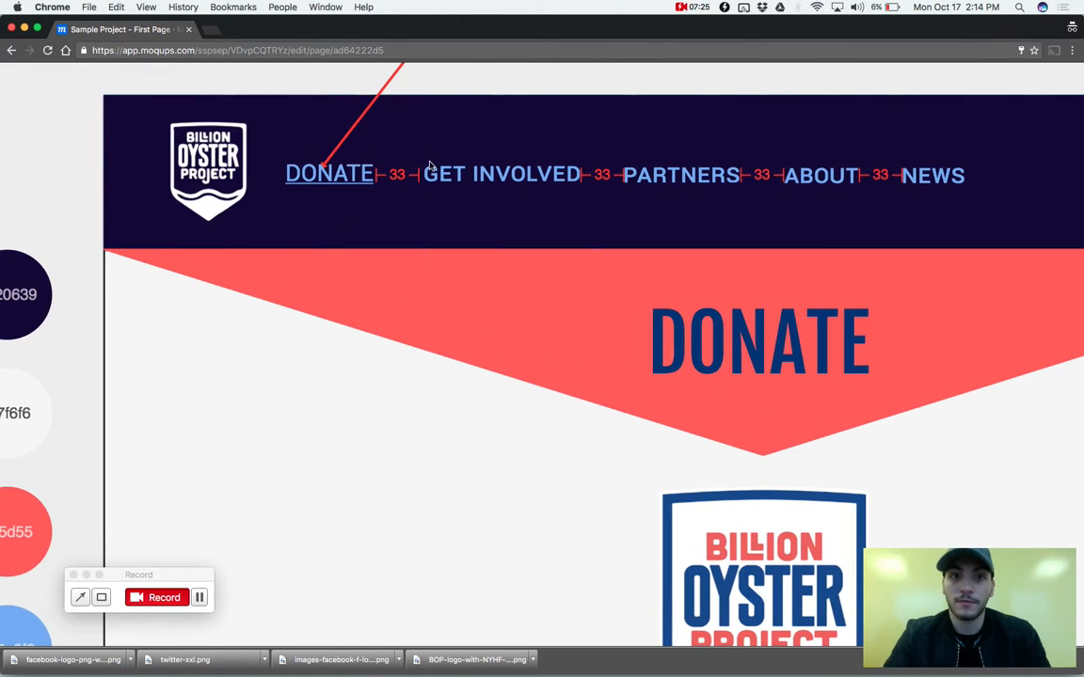
{"action": "left_click", "coordinate": [394, 177]}
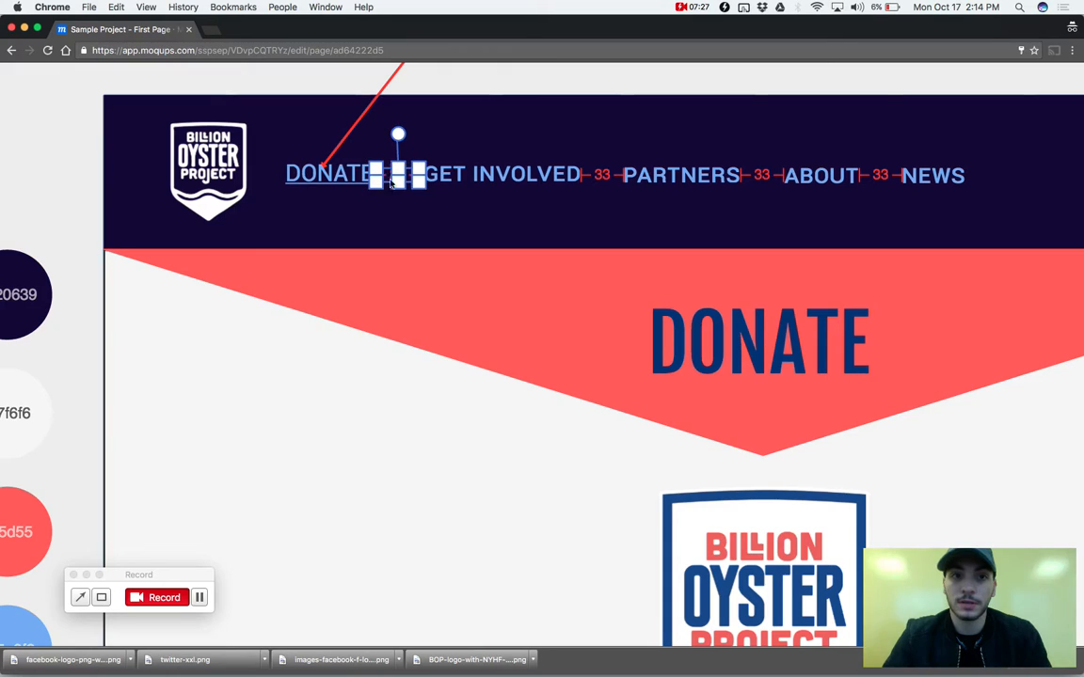
{"action": "left_click", "coordinate": [408, 90]}
{"action": "left_click", "coordinate": [392, 174]}
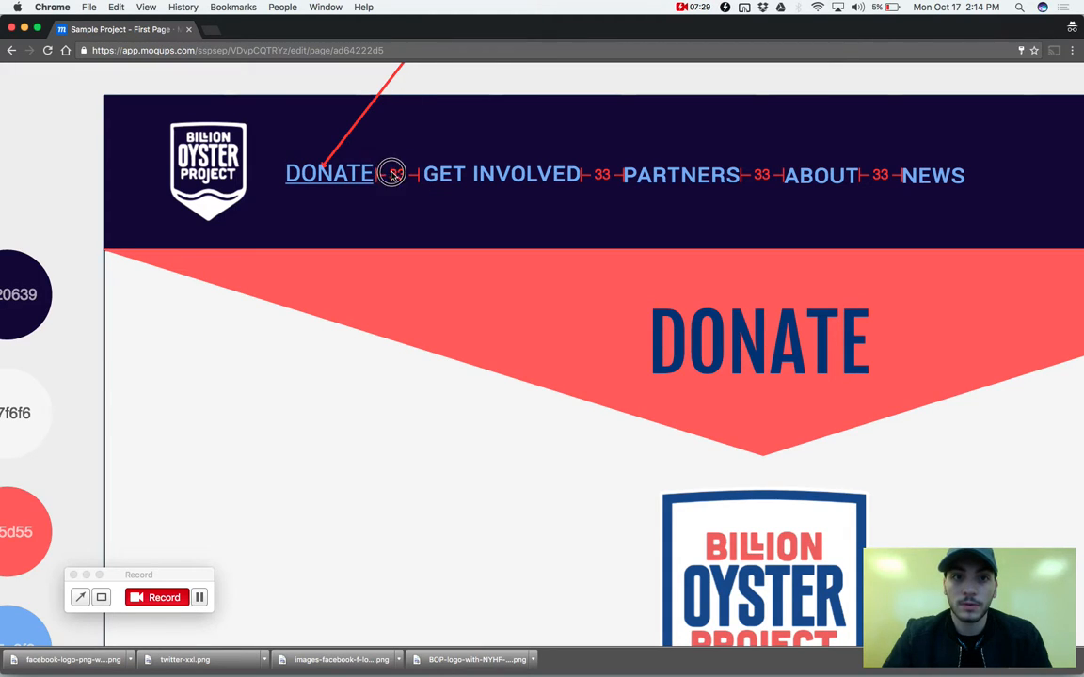
{"action": "left_click", "coordinate": [460, 86]}
{"action": "left_click", "coordinate": [365, 188]}
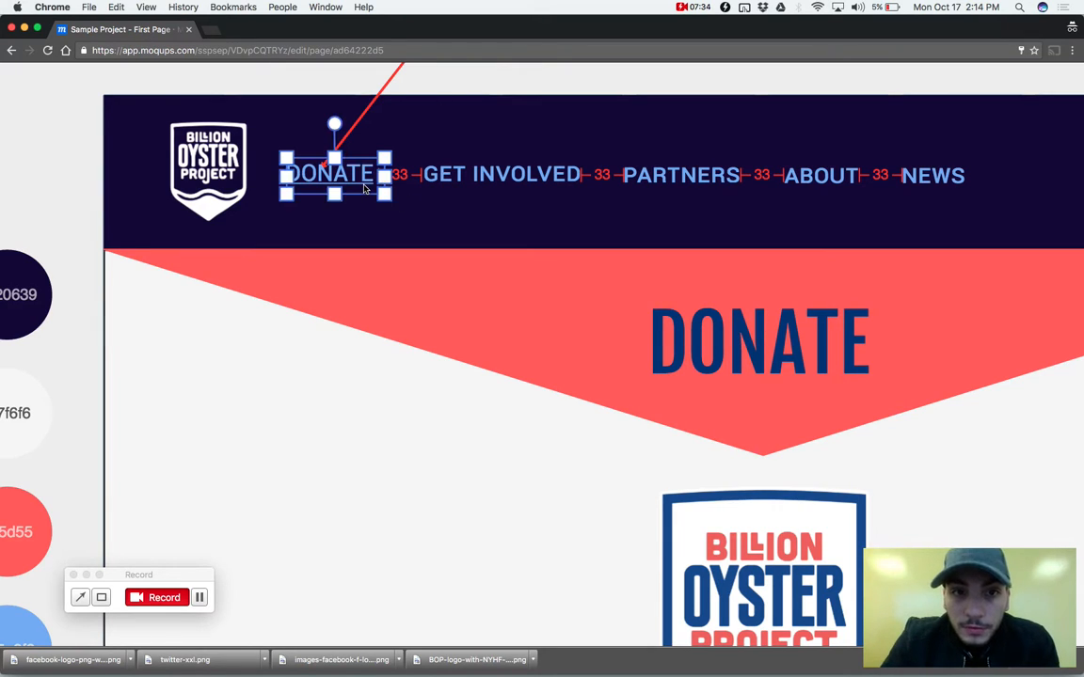
{"action": "left_click", "coordinate": [460, 80]}
{"action": "left_click", "coordinate": [409, 175]}
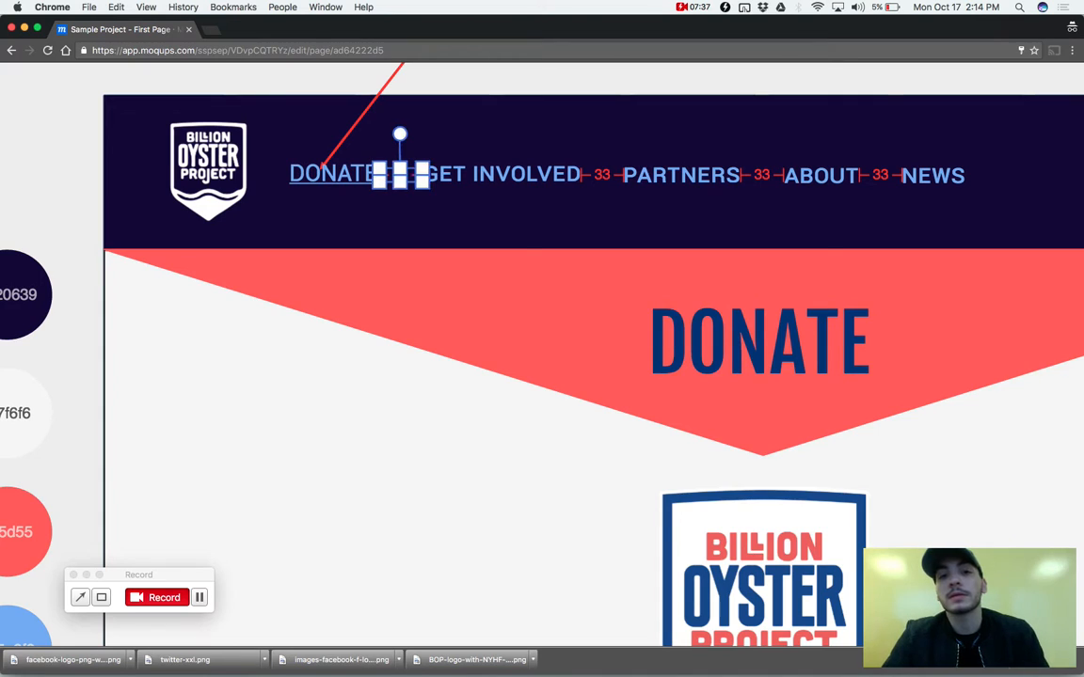
{"action": "left_click", "coordinate": [460, 96]}
Examine the distance specs between the header links and the social icons, and clear the header selection.
{"action": "scroll", "coordinate": [460, 93], "scroll_direction": "right", "scroll_amount": 5}
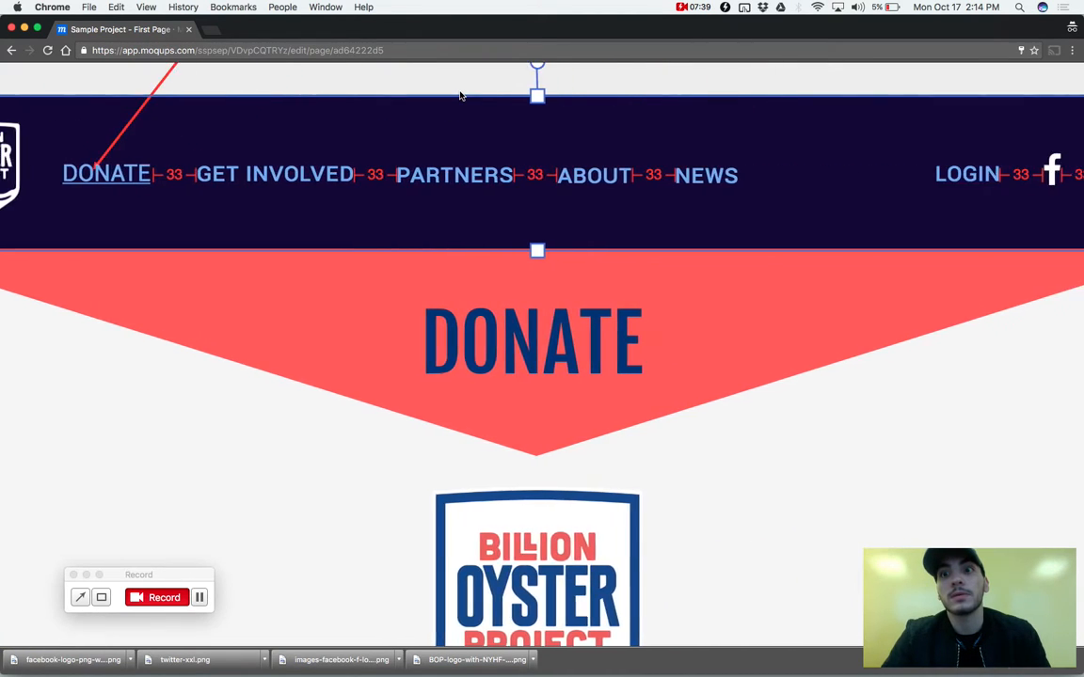
{"action": "scroll", "coordinate": [397, 143], "scroll_direction": "right", "scroll_amount": 2}
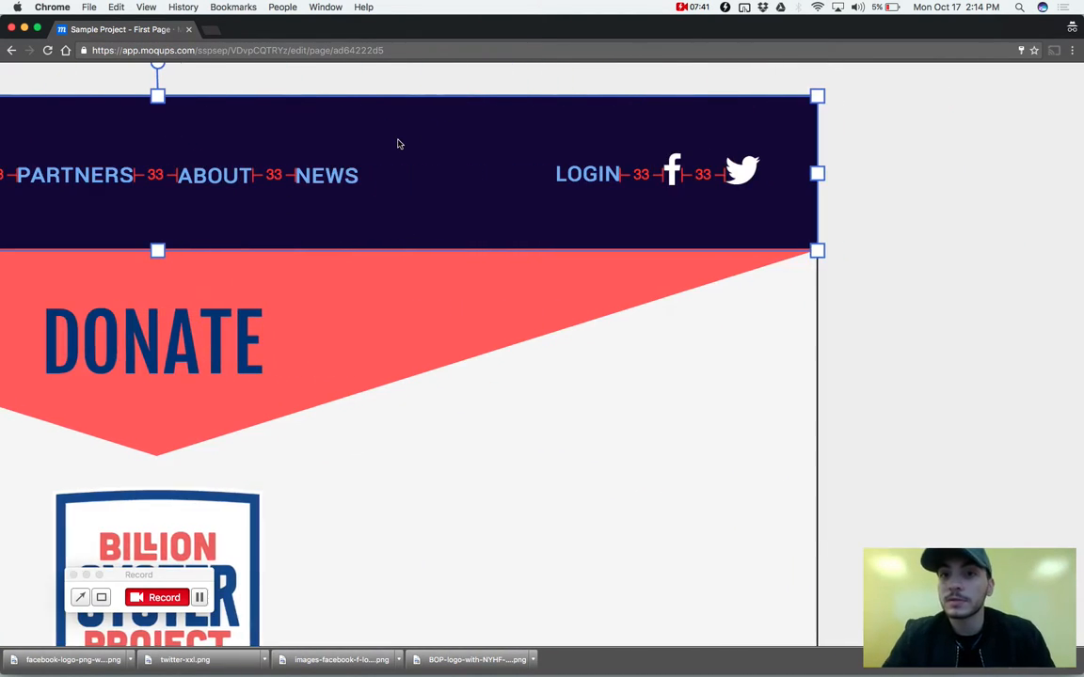
{"action": "scroll", "coordinate": [721, 172], "scroll_direction": "left", "scroll_amount": 6}
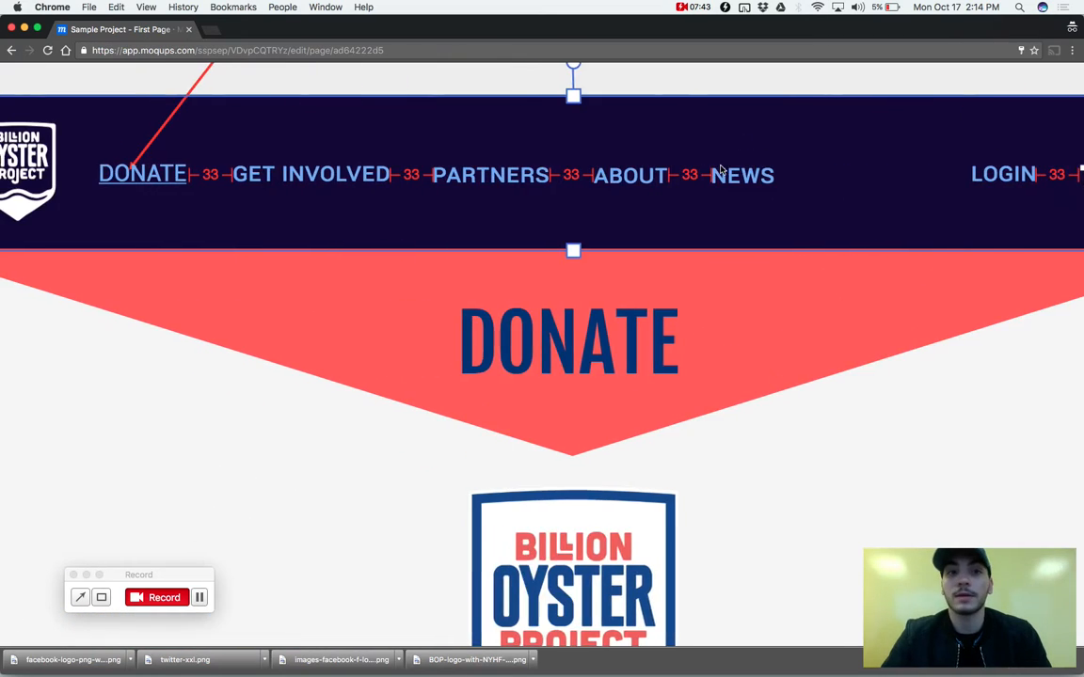
{"action": "scroll", "coordinate": [717, 188], "scroll_direction": "down", "scroll_amount": 3}
{"action": "scroll", "coordinate": [715, 191], "scroll_direction": "down", "scroll_amount": 3}
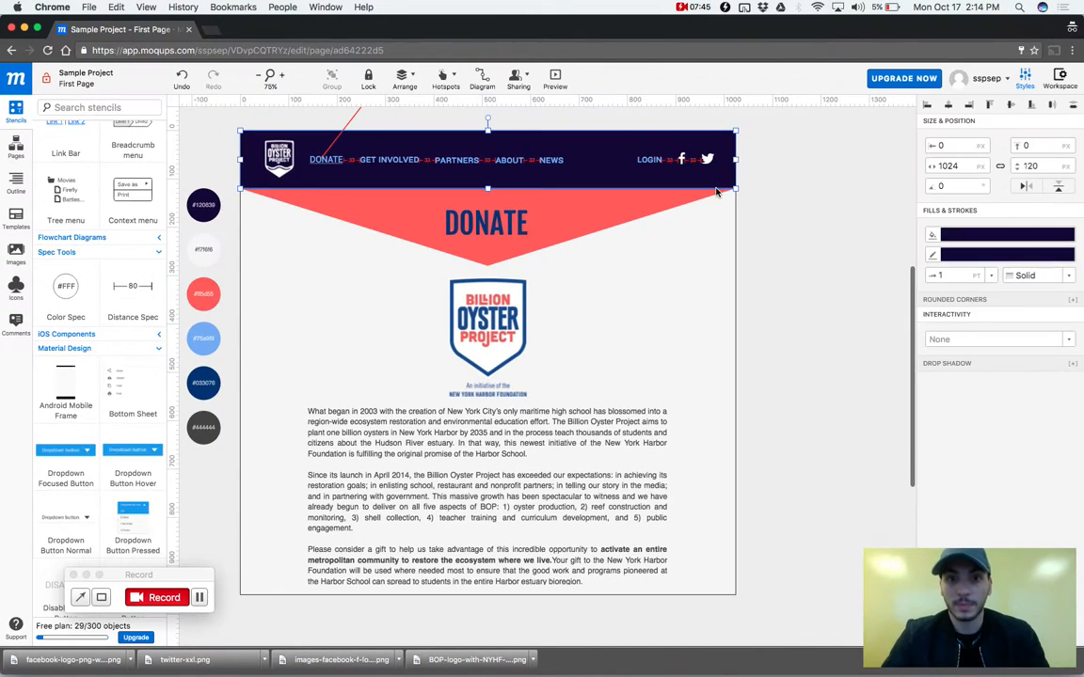
{"action": "left_click", "coordinate": [775, 182]}
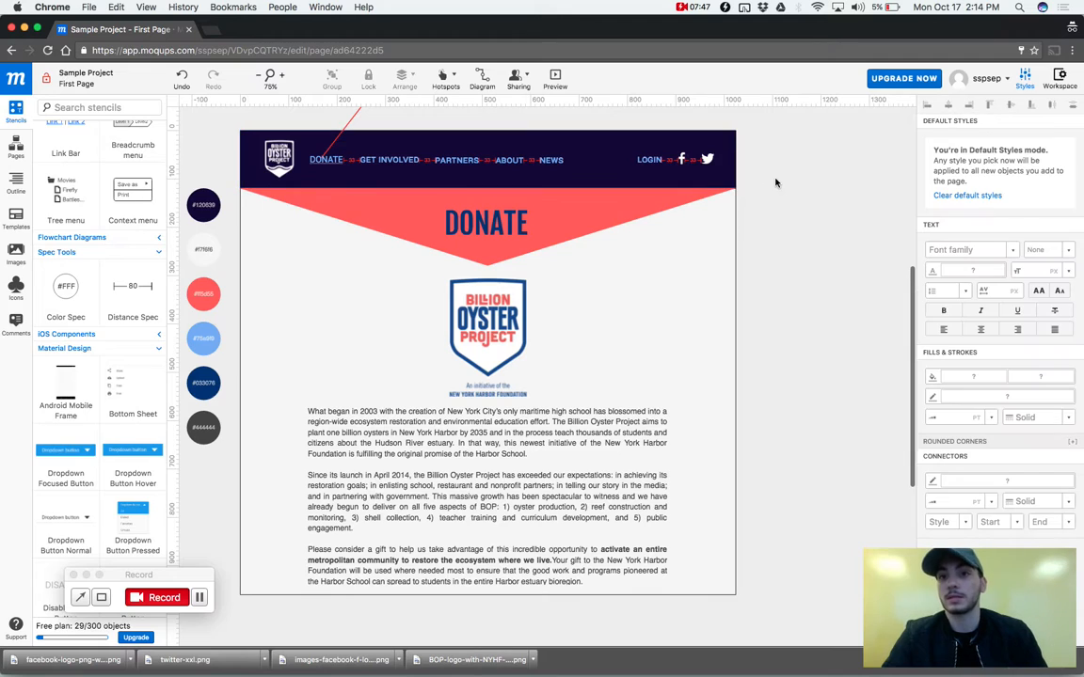
{"action": "scroll", "coordinate": [775, 182], "scroll_direction": "down", "scroll_amount": 2}
{"action": "scroll", "coordinate": [775, 183], "scroll_direction": "left", "scroll_amount": 3}
{"action": "scroll", "coordinate": [775, 182], "scroll_direction": "up", "scroll_amount": 3}
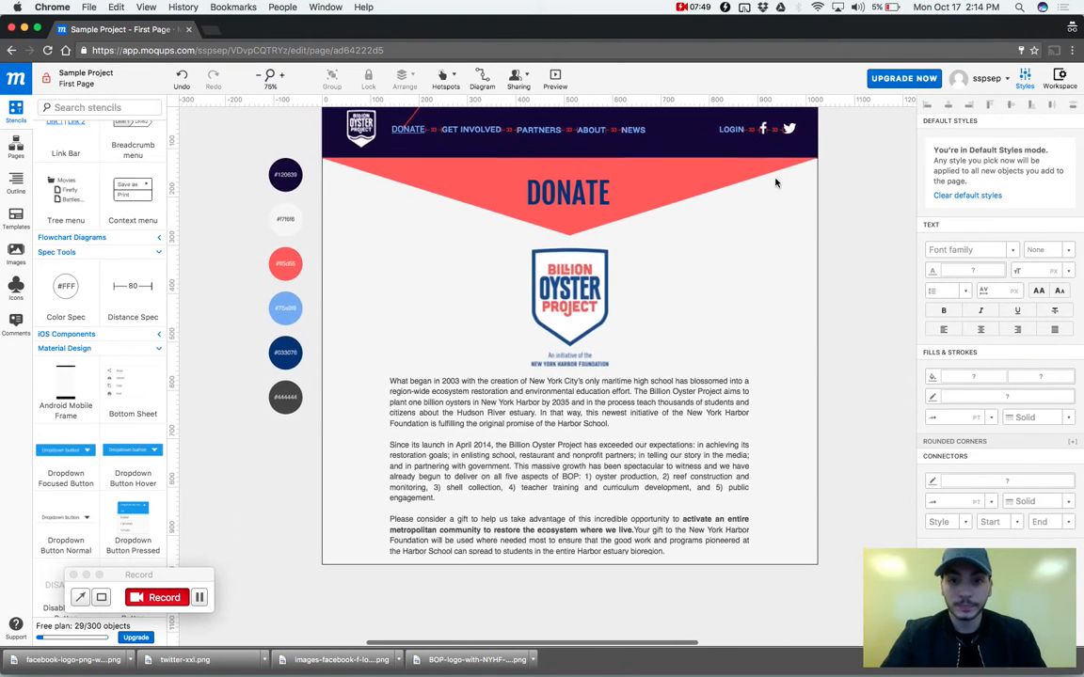
{"action": "scroll", "coordinate": [775, 182], "scroll_direction": "down", "scroll_amount": 3}
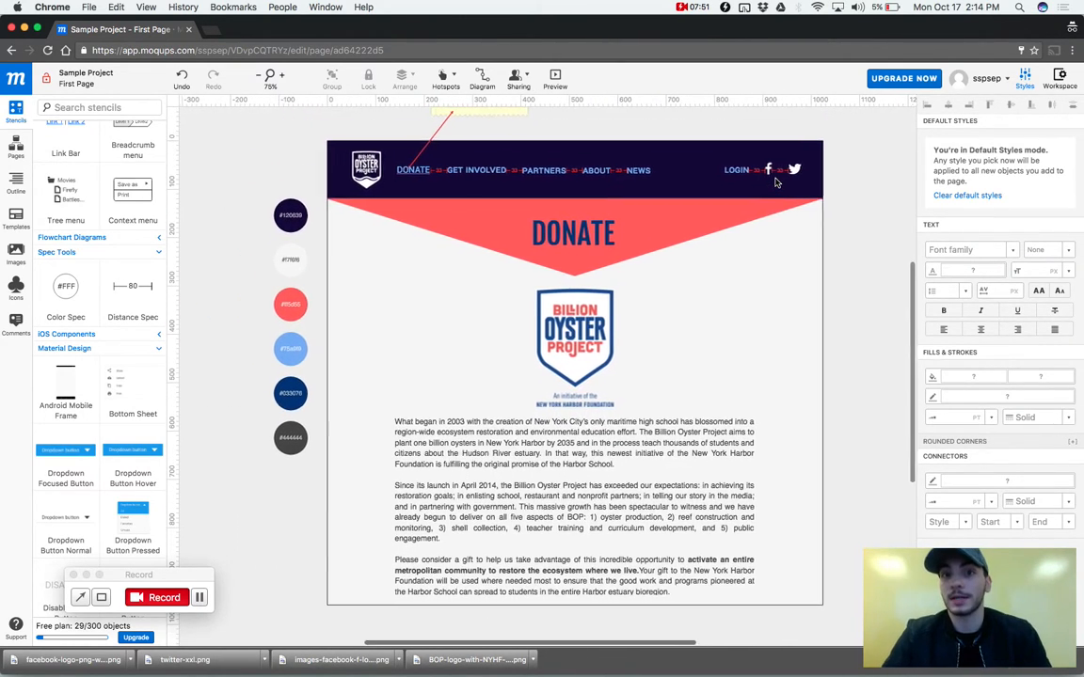
{"action": "scroll", "coordinate": [776, 183], "scroll_direction": "left", "scroll_amount": 2}
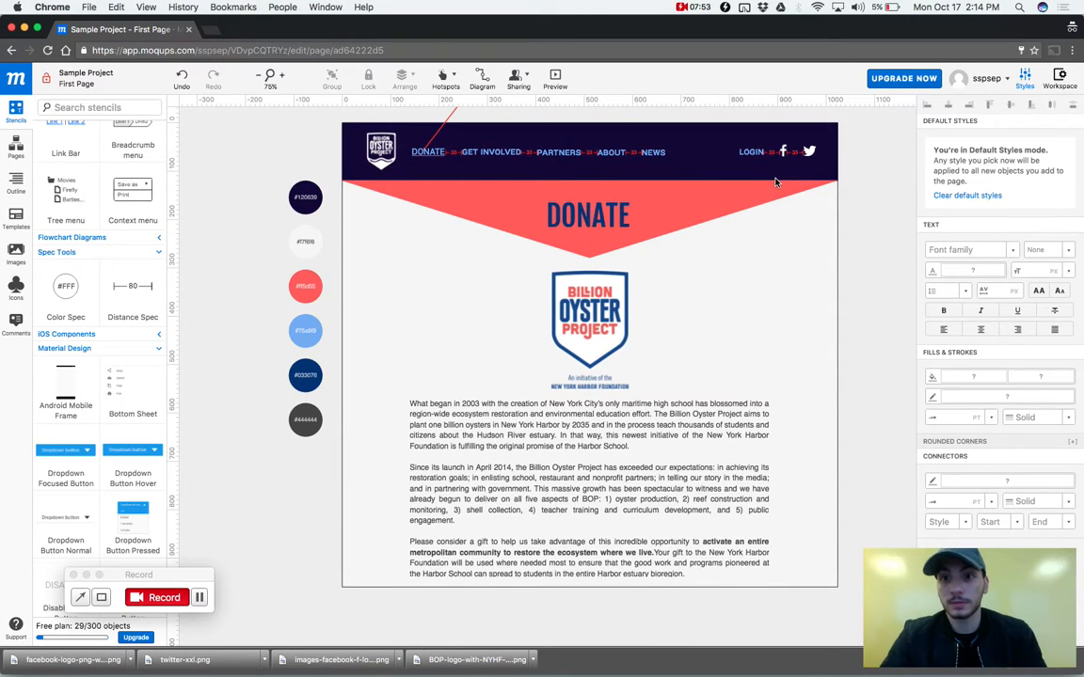
{"action": "scroll", "coordinate": [775, 183], "scroll_direction": "right", "scroll_amount": 3}
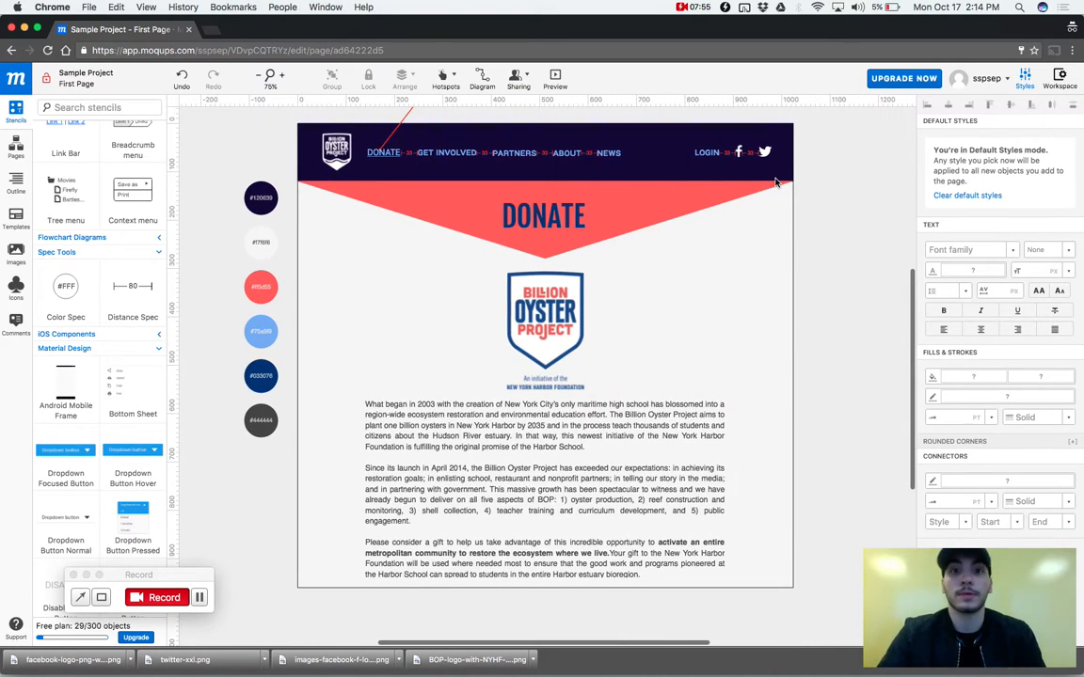
{"action": "scroll", "coordinate": [775, 183], "scroll_direction": "up", "scroll_amount": 2}
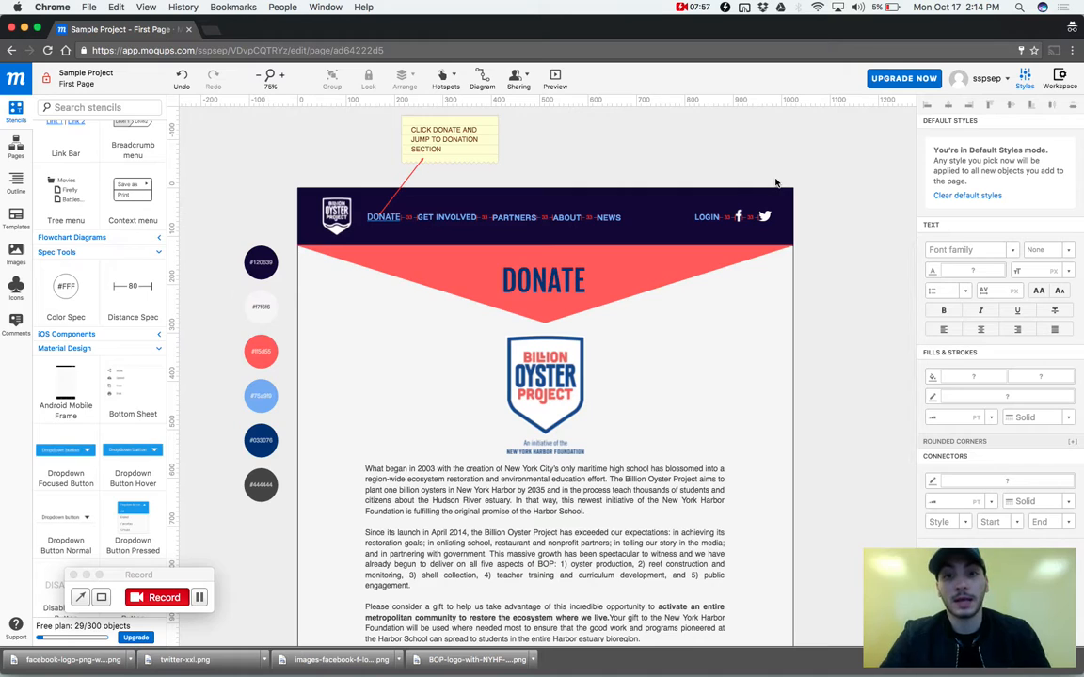
{"action": "scroll", "coordinate": [775, 183], "scroll_direction": "down", "scroll_amount": 1}
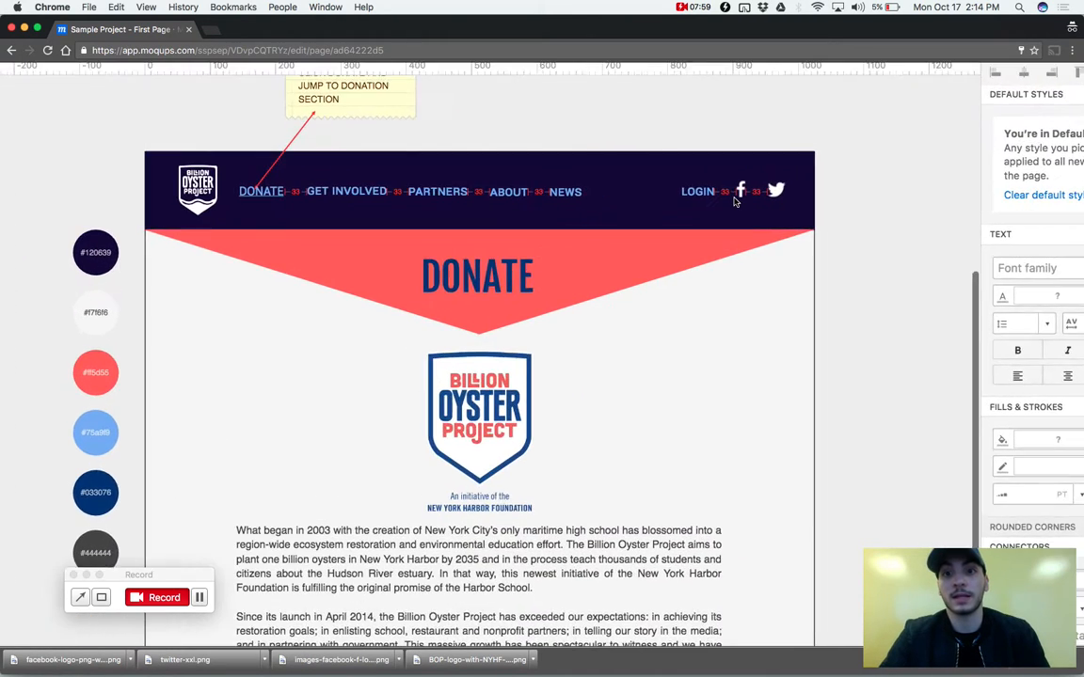
{"action": "scroll", "coordinate": [736, 200], "scroll_direction": "down", "scroll_amount": 3}
{"action": "scroll", "coordinate": [735, 201], "scroll_direction": "up", "scroll_amount": 1}
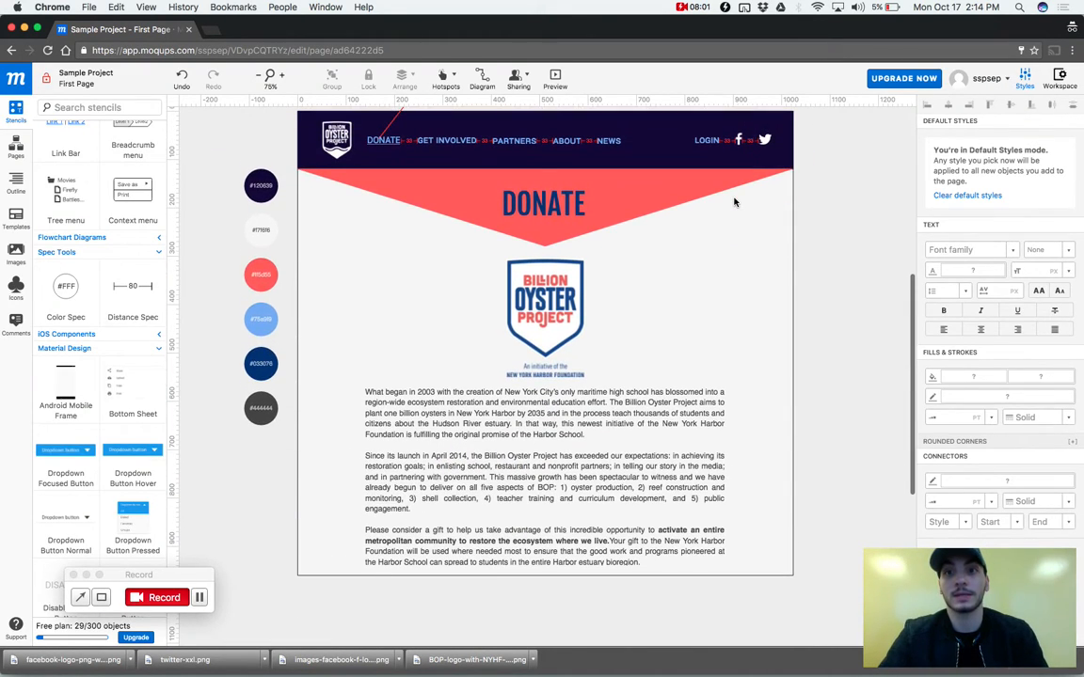
Open the project's image library and inspect the central logo and the header logo on the page.
{"action": "scroll", "coordinate": [735, 200], "scroll_direction": "up", "scroll_amount": 1}
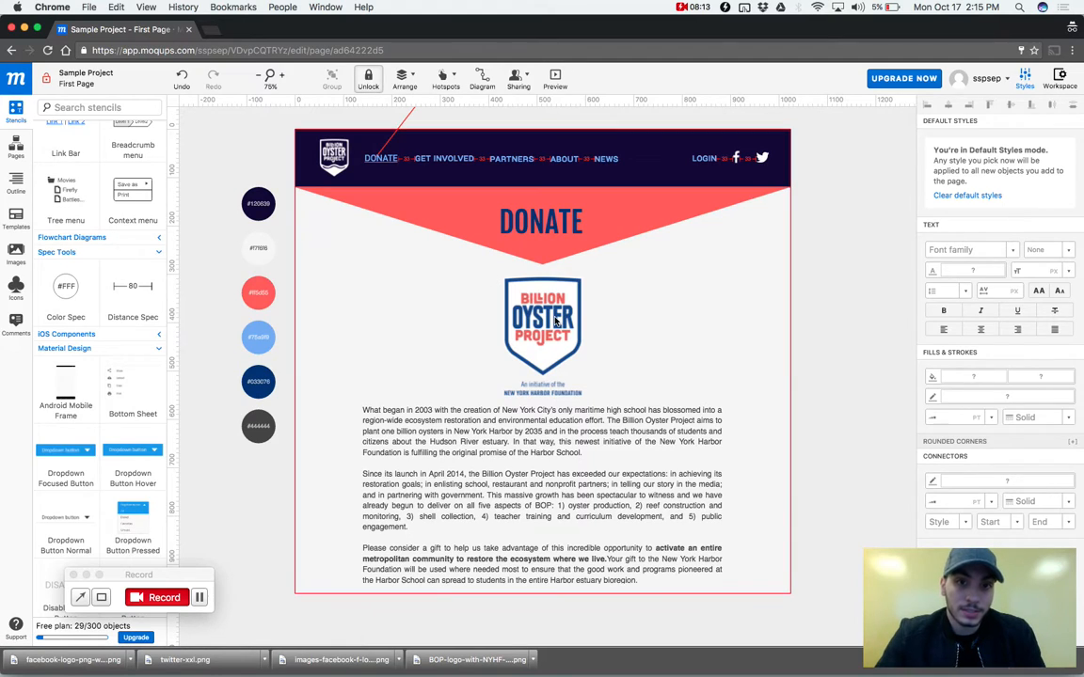
{"action": "left_click", "coordinate": [504, 292]}
{"action": "left_click", "coordinate": [15, 252]}
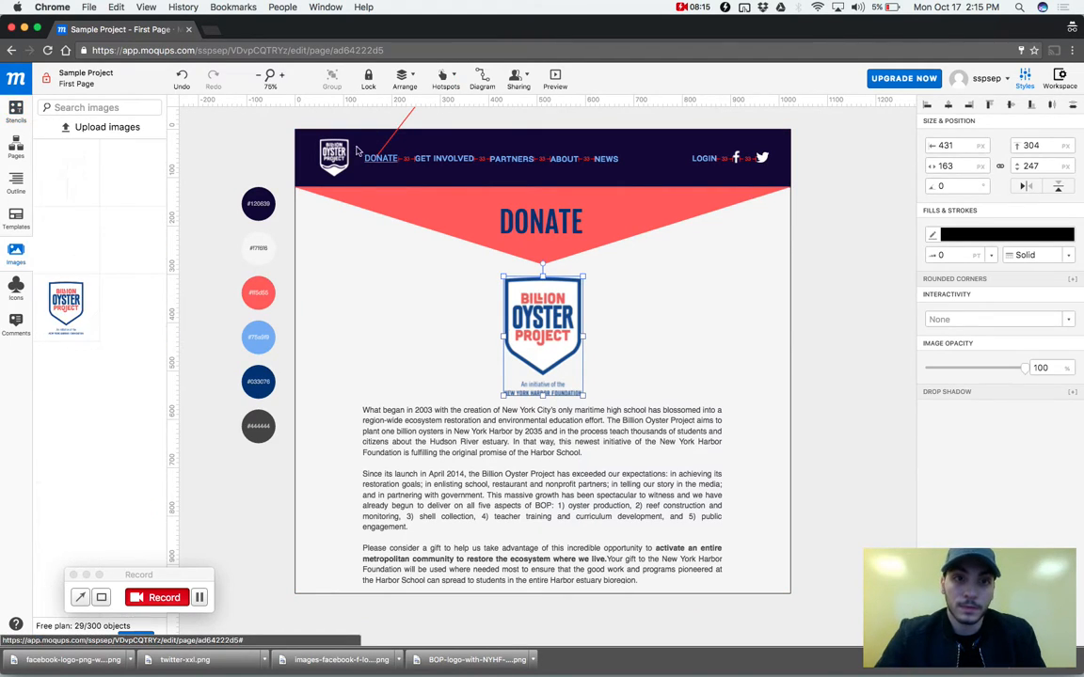
{"action": "left_click", "coordinate": [324, 160]}
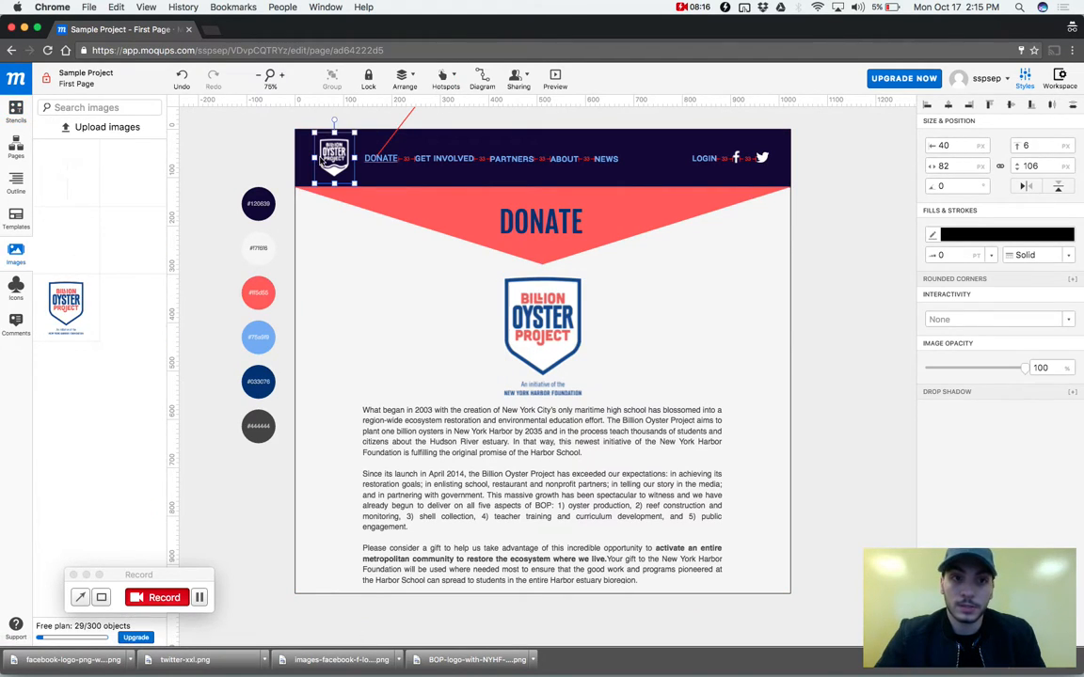
{"action": "left_click", "coordinate": [494, 328]}
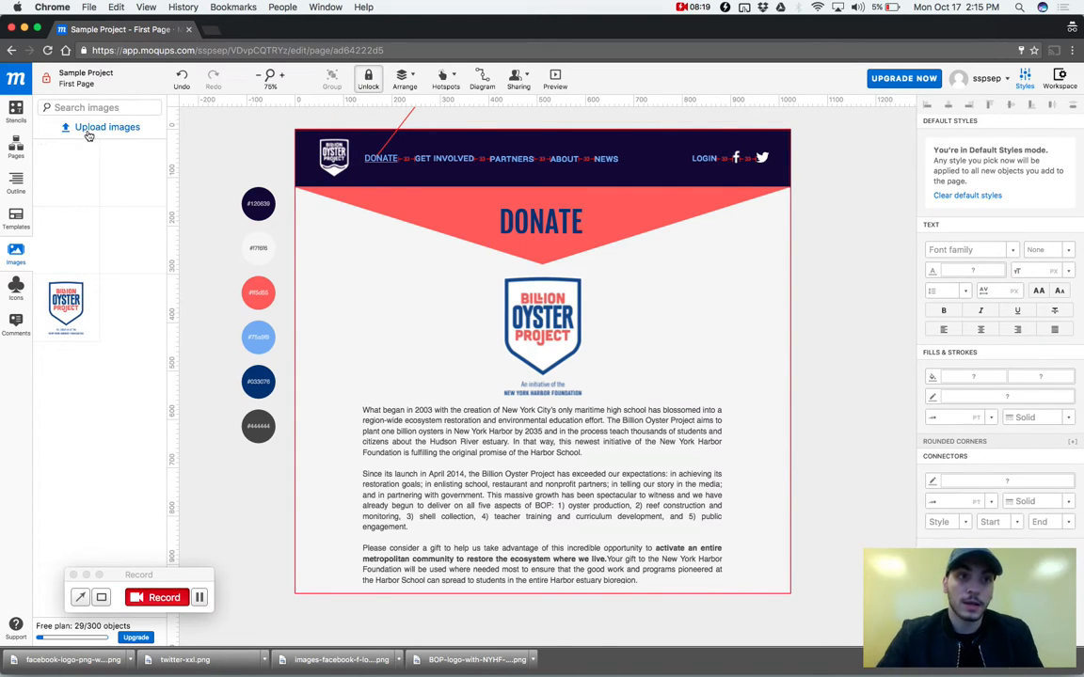
Try uploading the Facebook, Twitter and Billion Oyster logo images from the Desktop, and cancel the upload.
{"action": "left_click", "coordinate": [94, 126]}
{"action": "left_click", "coordinate": [349, 164]}
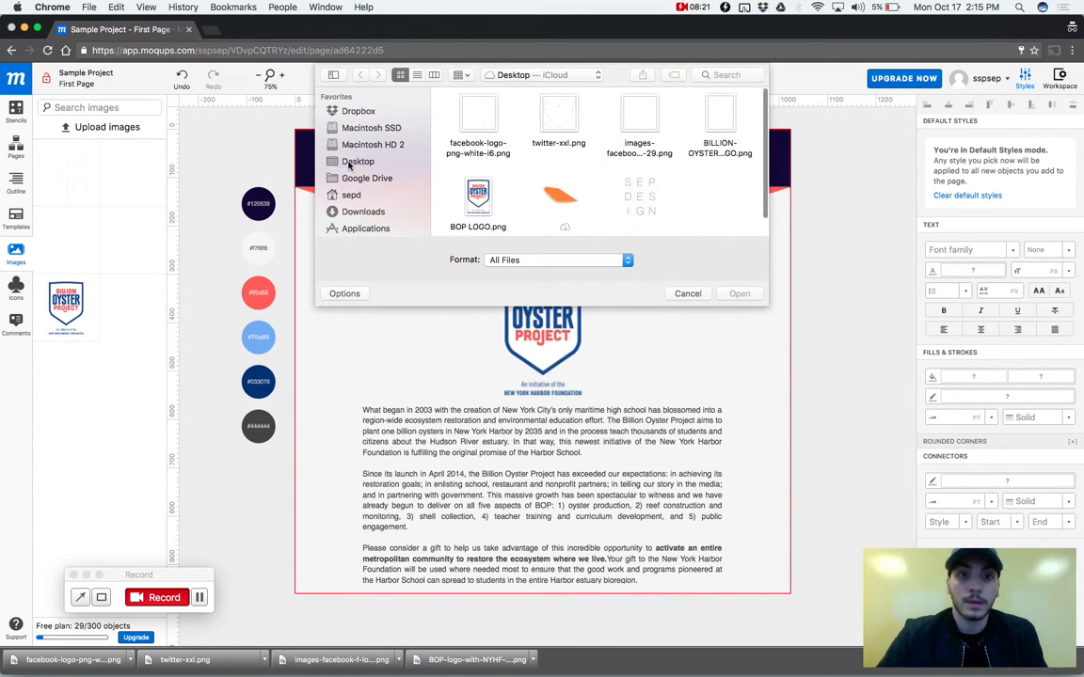
{"action": "left_click", "coordinate": [470, 131]}
{"action": "left_click", "coordinate": [549, 129]}
{"action": "left_click", "coordinate": [646, 124]}
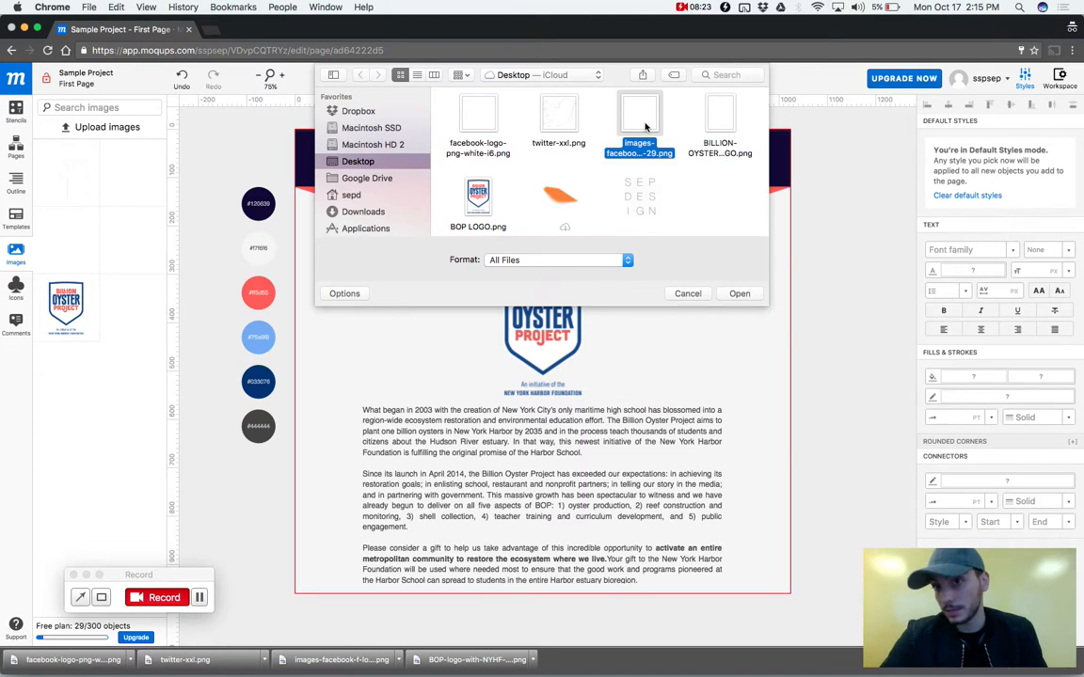
{"action": "left_click", "coordinate": [717, 123]}
{"action": "left_click_drag", "start_coordinate": [766, 125], "coordinate": [464, 115]}
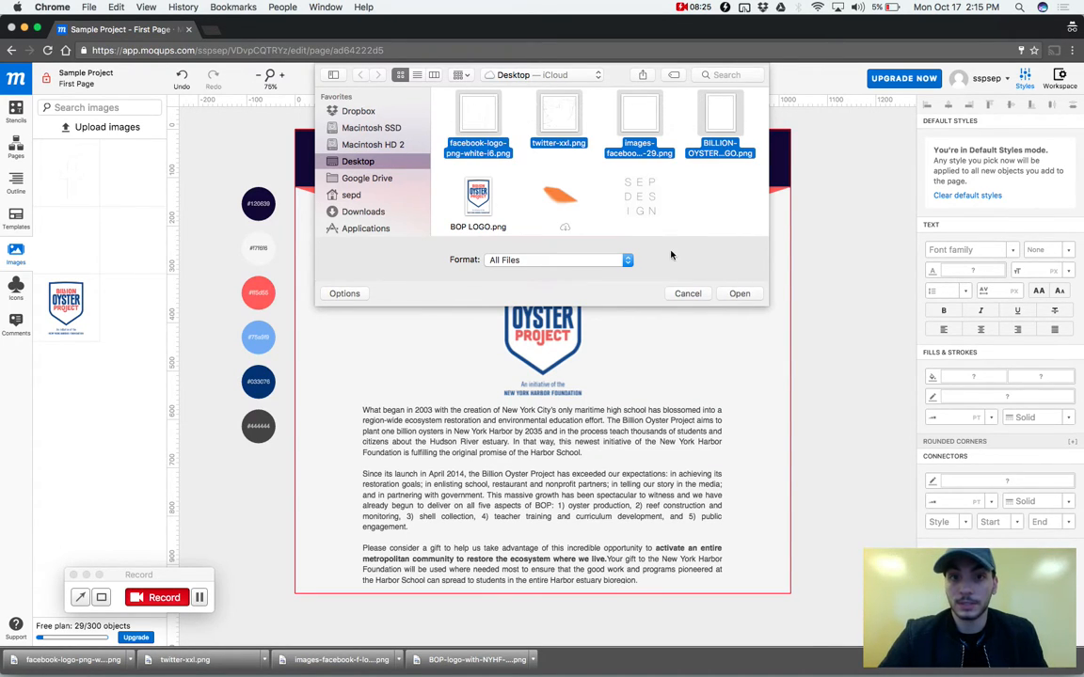
{"action": "left_click", "coordinate": [684, 294]}
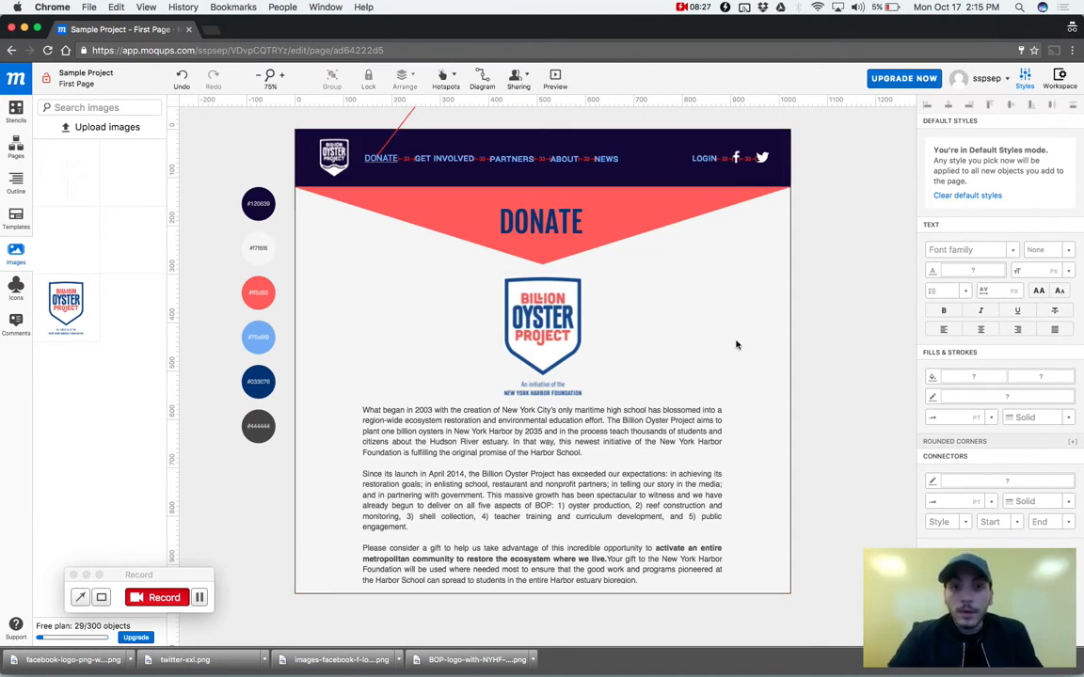
Place an image from the library over the page's body text and delete it.
{"action": "left_click_drag", "start_coordinate": [49, 265], "coordinate": [639, 346]}
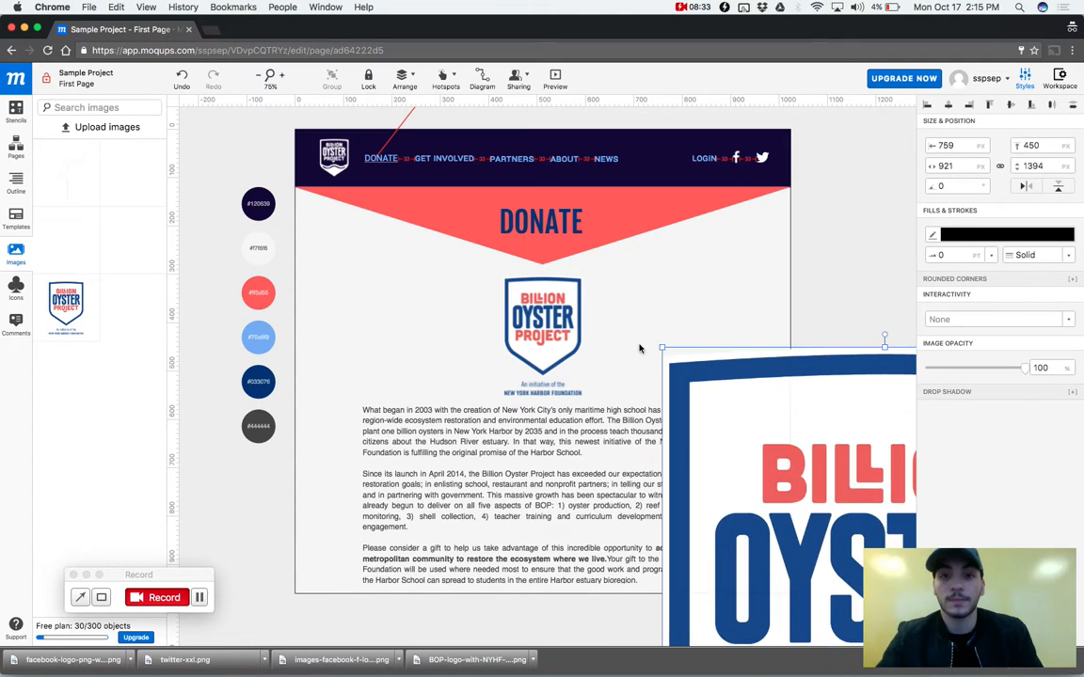
{"action": "key", "text": "Delete"}
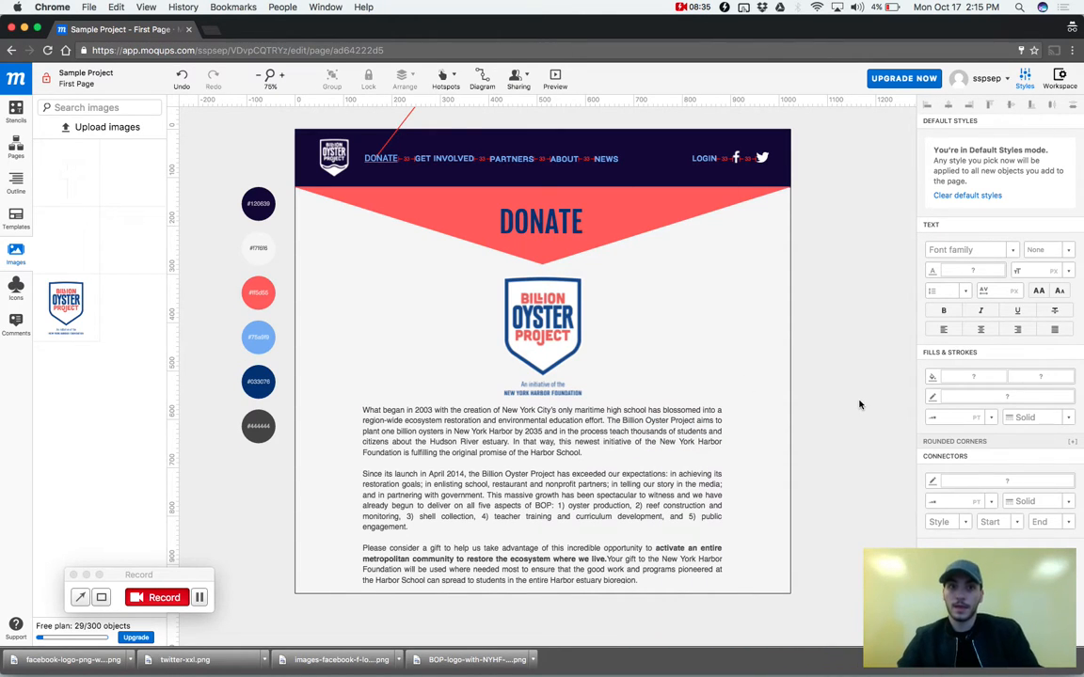
{"action": "scroll", "coordinate": [859, 404], "scroll_direction": "up", "scroll_amount": 3}
{"action": "scroll", "coordinate": [859, 405], "scroll_direction": "down", "scroll_amount": 3}
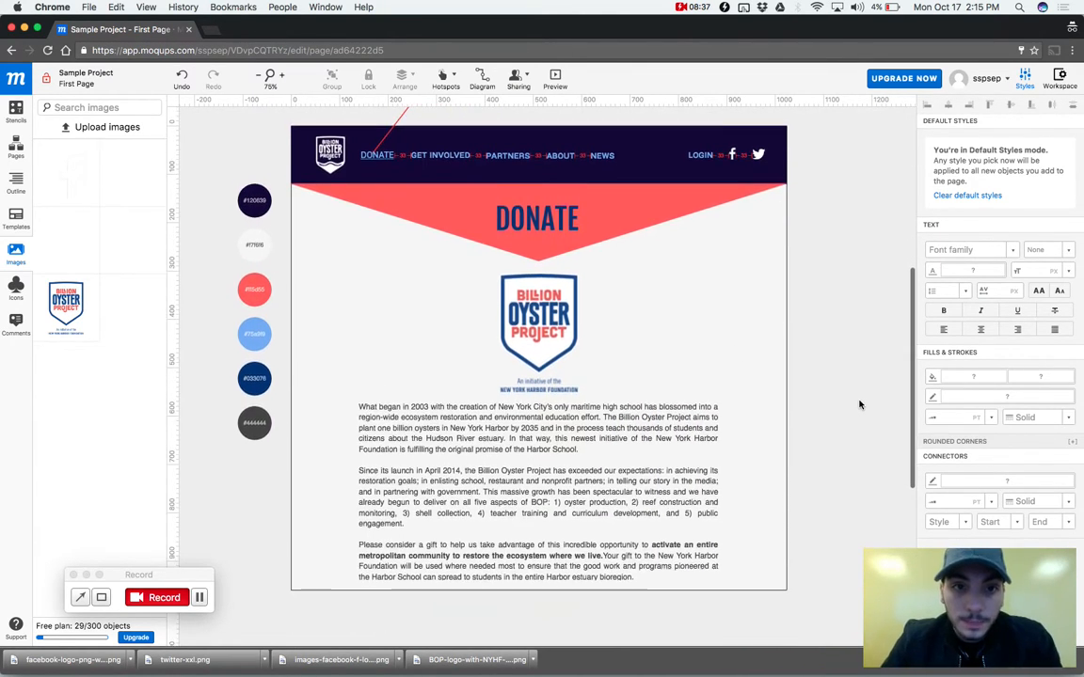
{"action": "scroll", "coordinate": [859, 404], "scroll_direction": "left", "scroll_amount": 1}
Select the body paragraphs beneath the central logo and look for their font family choices.
{"action": "left_click", "coordinate": [746, 449]}
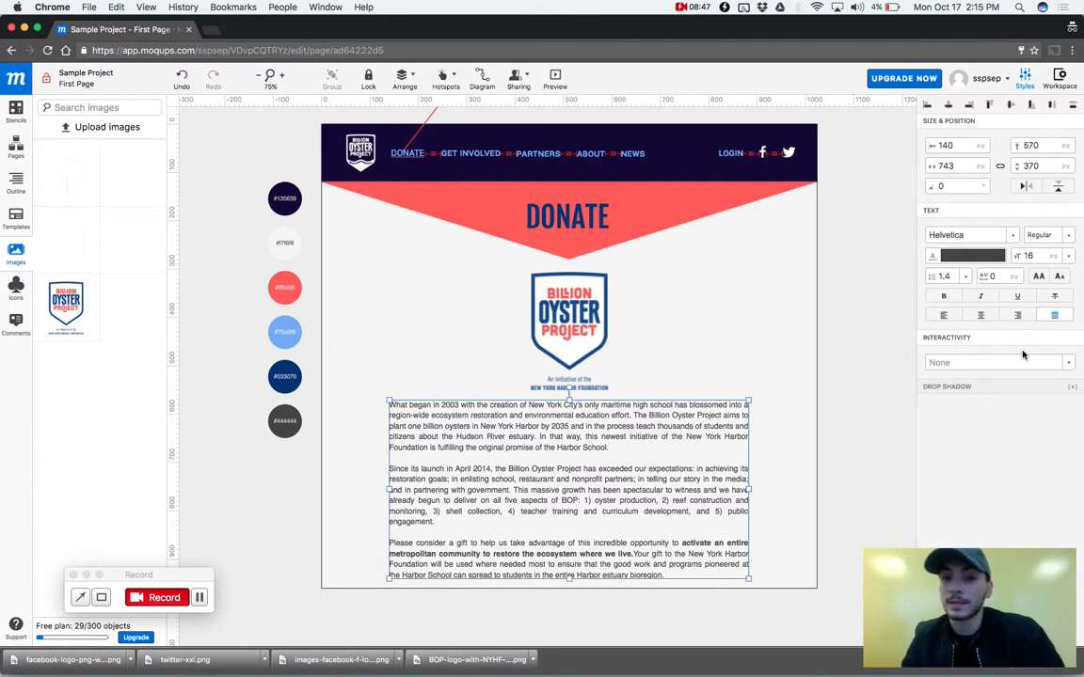
{"action": "triple_click", "coordinate": [596, 490]}
{"action": "left_click", "coordinate": [713, 423]}
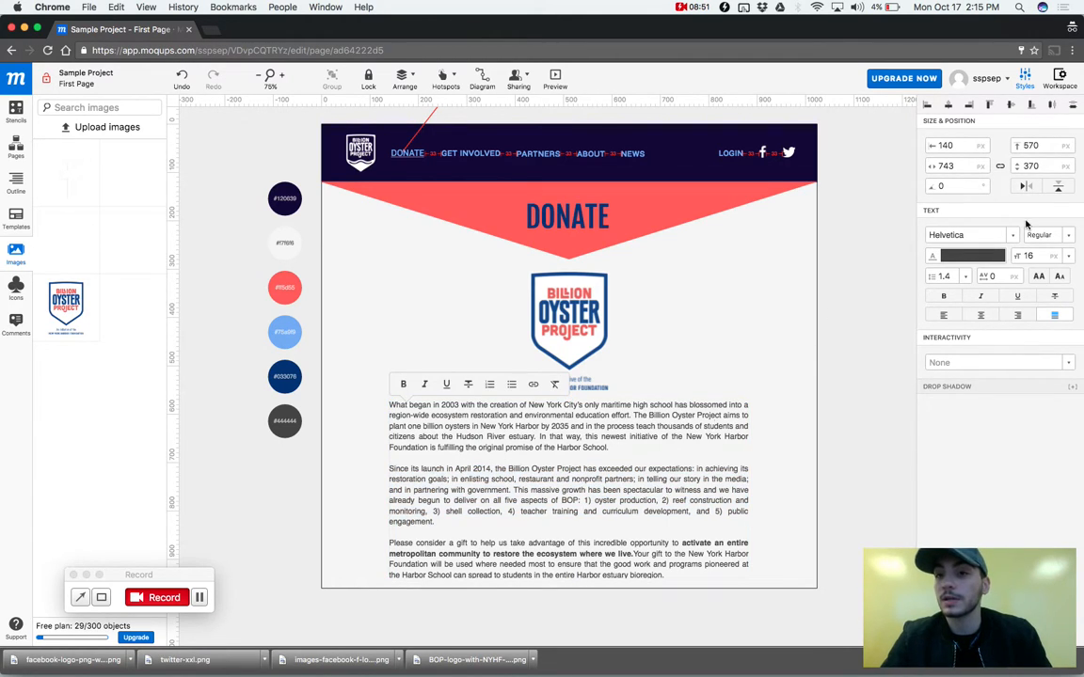
{"action": "left_click", "coordinate": [1014, 234]}
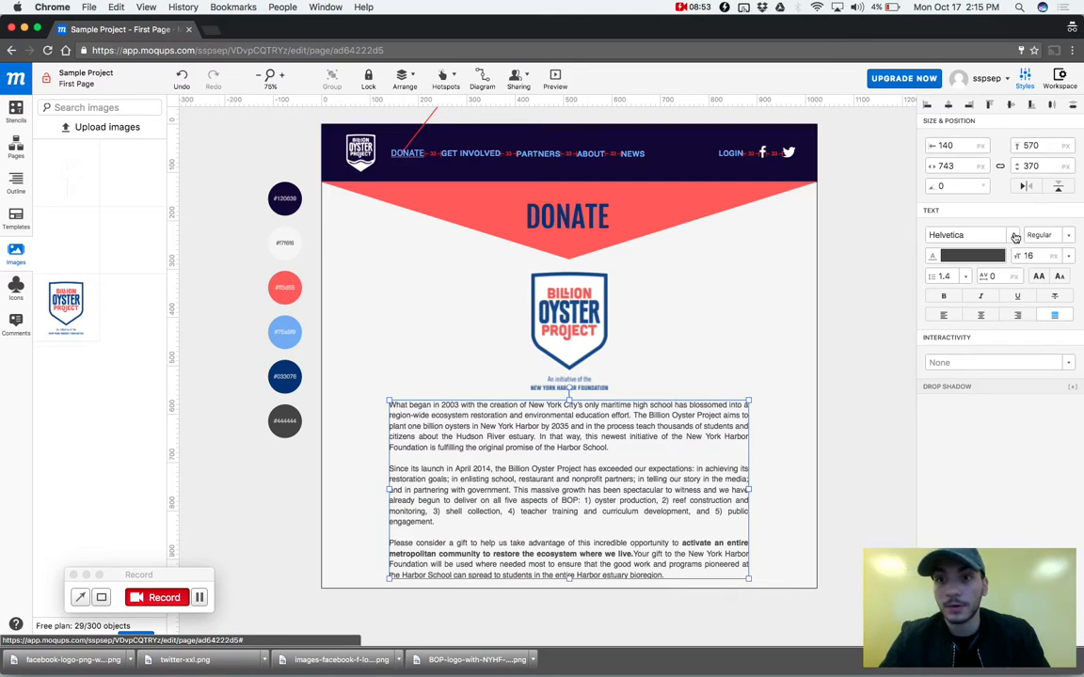
{"action": "left_click", "coordinate": [1005, 240]}
{"action": "left_click", "coordinate": [611, 507]}
{"action": "left_click", "coordinate": [653, 416]}
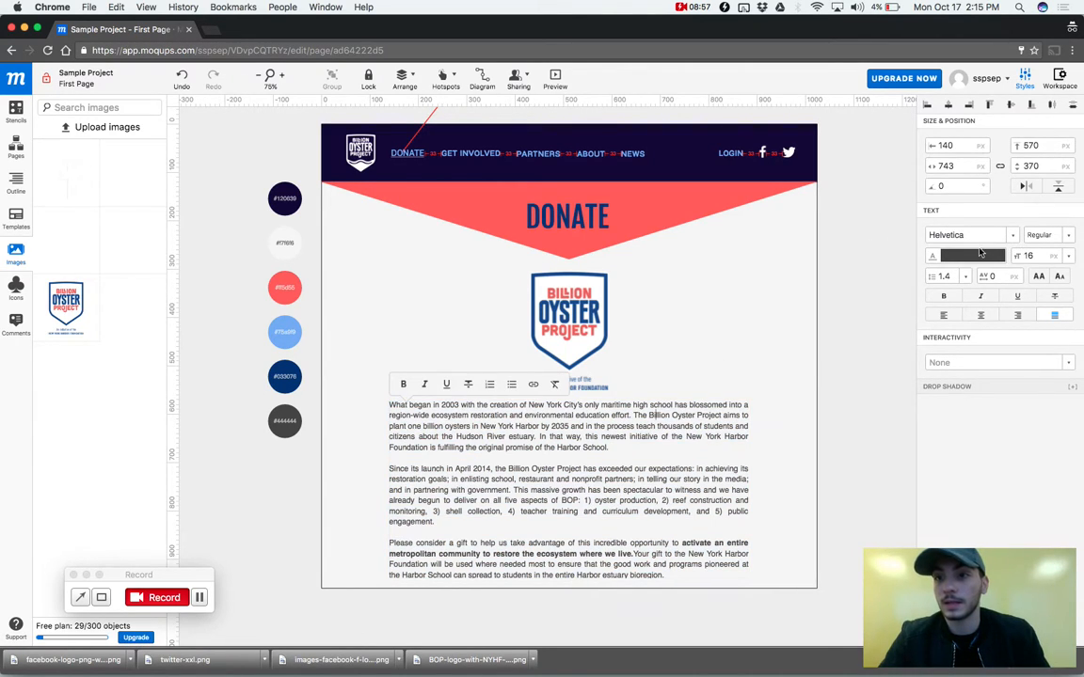
{"action": "left_click", "coordinate": [1008, 239]}
{"action": "left_click", "coordinate": [1012, 239]}
{"action": "left_click", "coordinate": [1012, 239]}
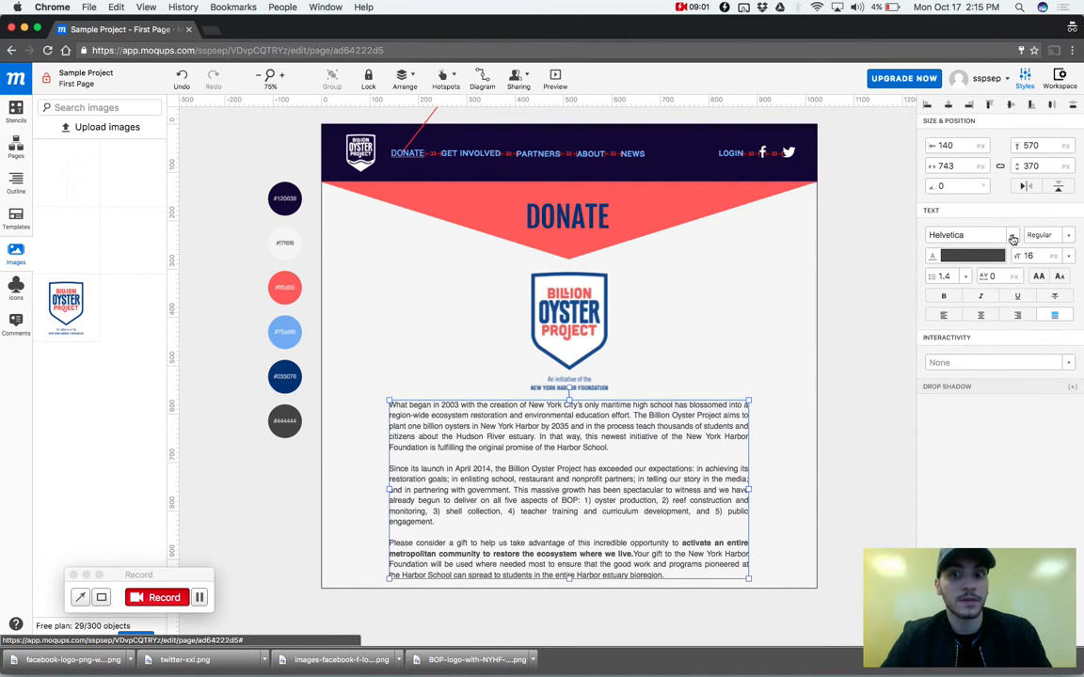
{"action": "left_click", "coordinate": [1013, 239]}
{"action": "left_click", "coordinate": [1012, 239]}
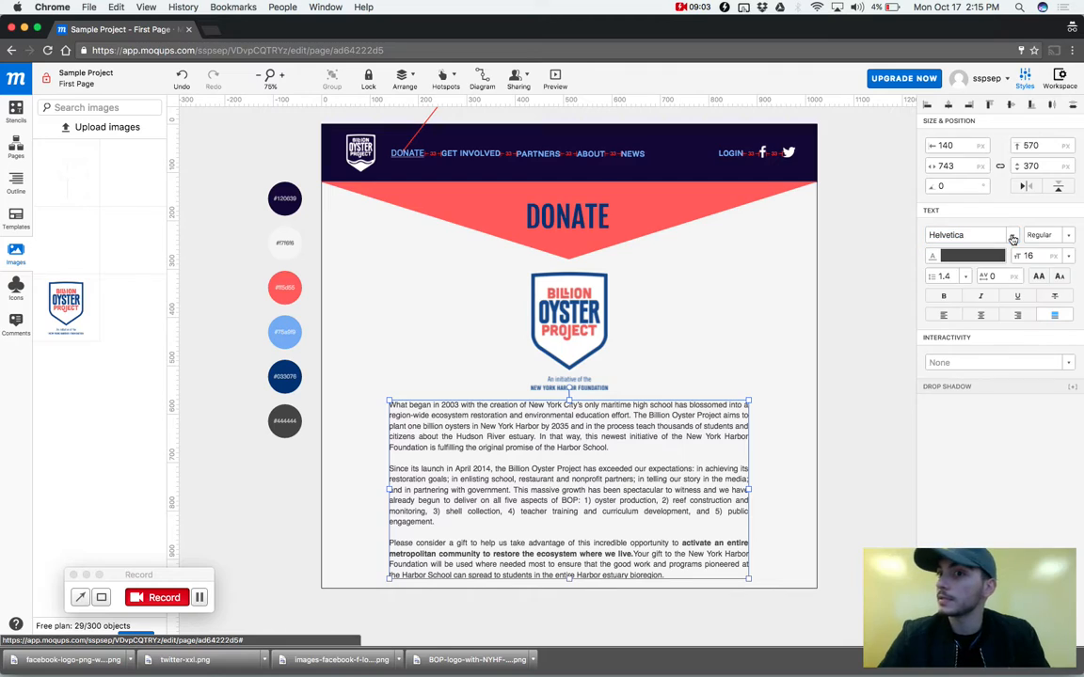
Examine the color swatches and the color picker for the body text, and close them.
{"action": "left_click", "coordinate": [964, 260]}
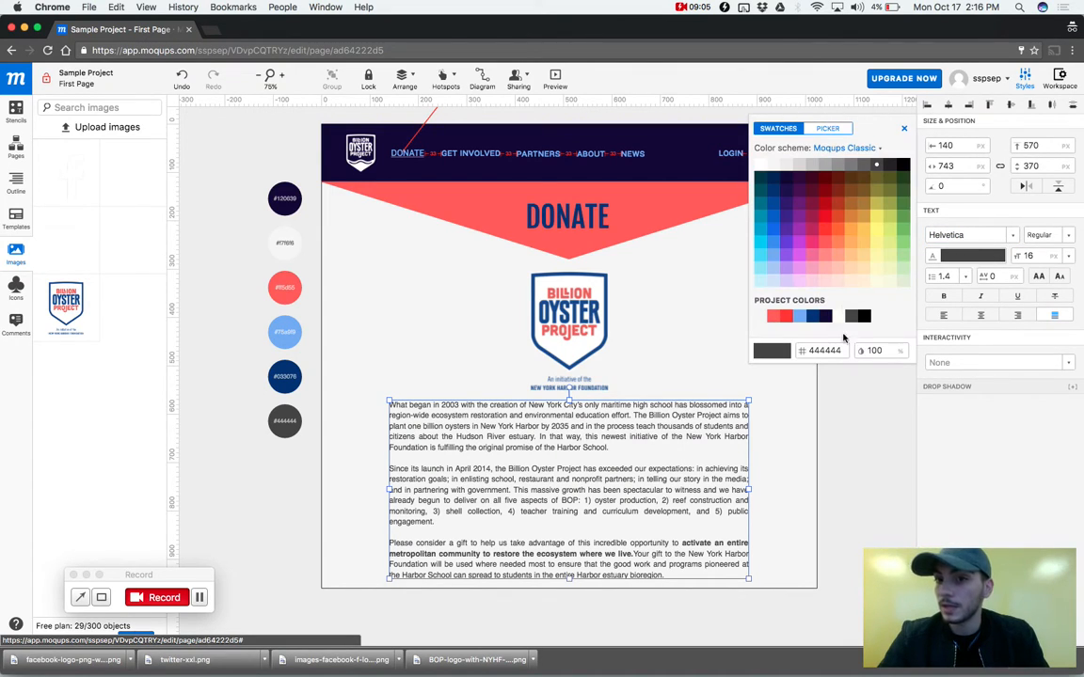
{"action": "left_click", "coordinate": [837, 129]}
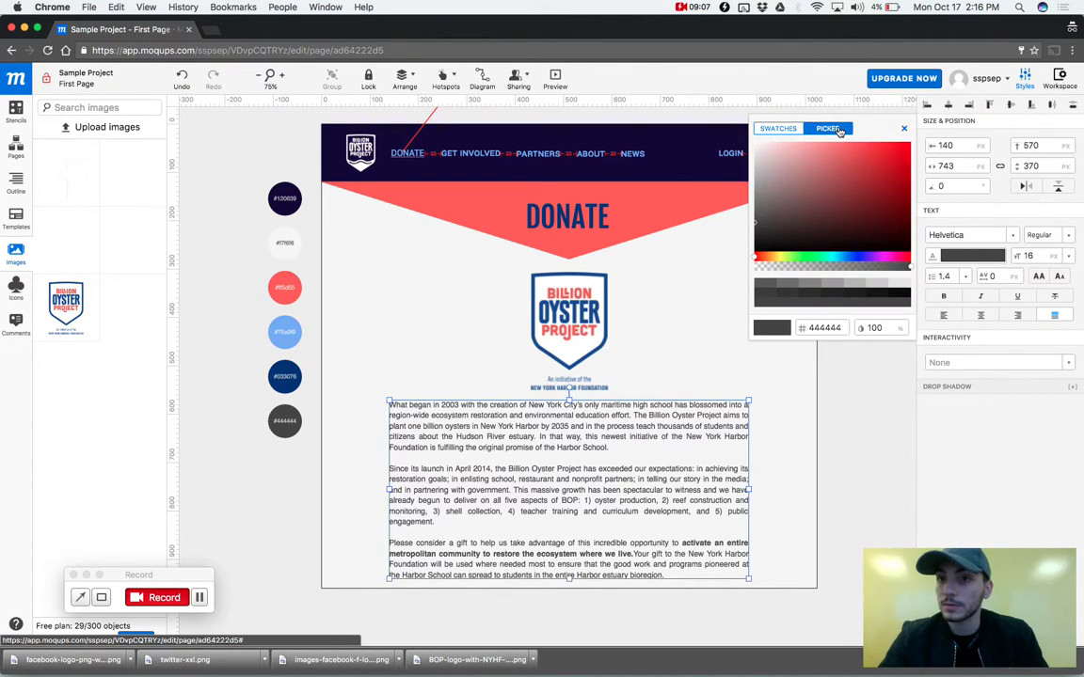
{"action": "left_click", "coordinate": [777, 128]}
{"action": "left_click", "coordinate": [903, 126]}
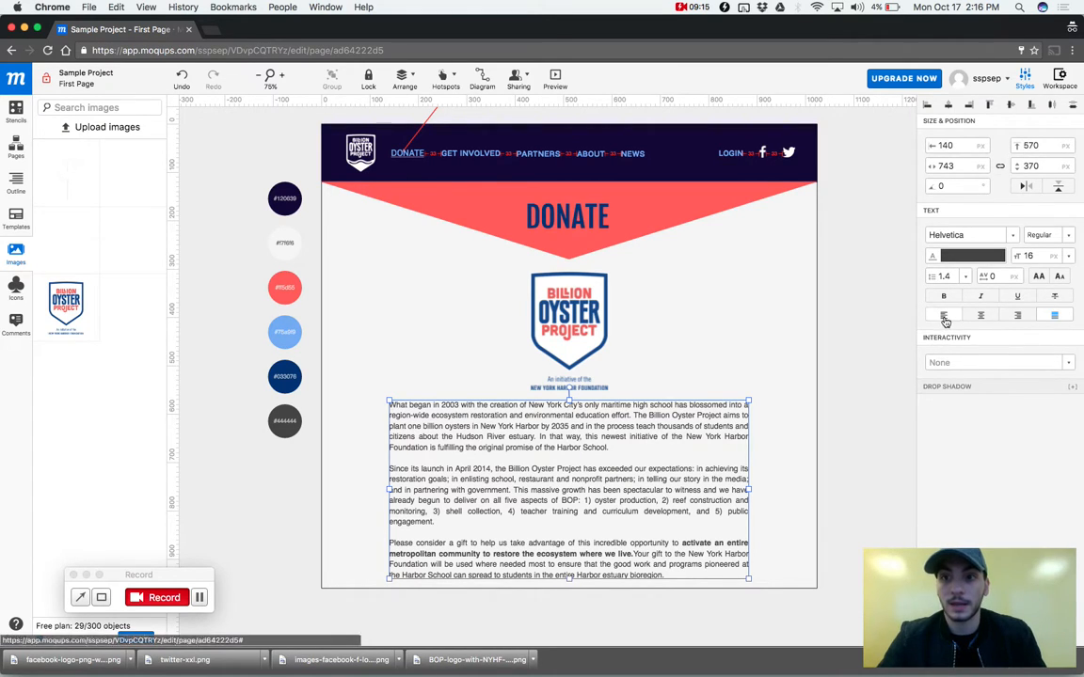
Try letter spacings of 2 px and 1 px on the body text, and restore it to 0.
{"action": "left_click", "coordinate": [806, 433]}
{"action": "left_click", "coordinate": [692, 475]}
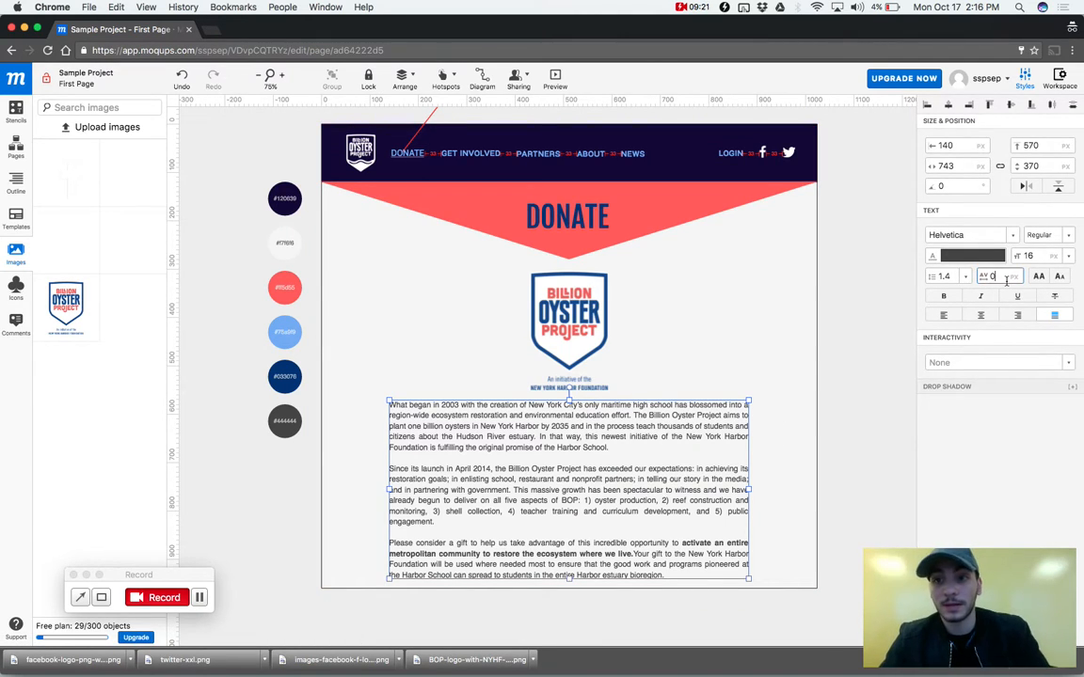
{"action": "triple_click", "coordinate": [604, 451]}
{"action": "key", "text": "super+a"}
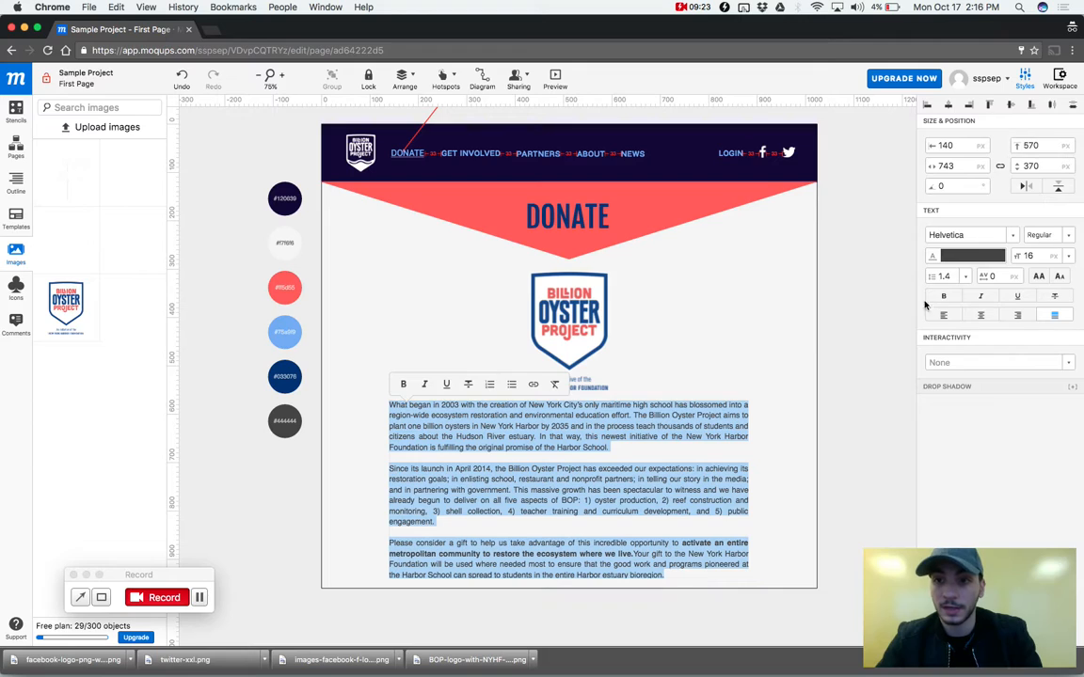
{"action": "left_click", "coordinate": [1000, 269]}
{"action": "left_click", "coordinate": [999, 270]}
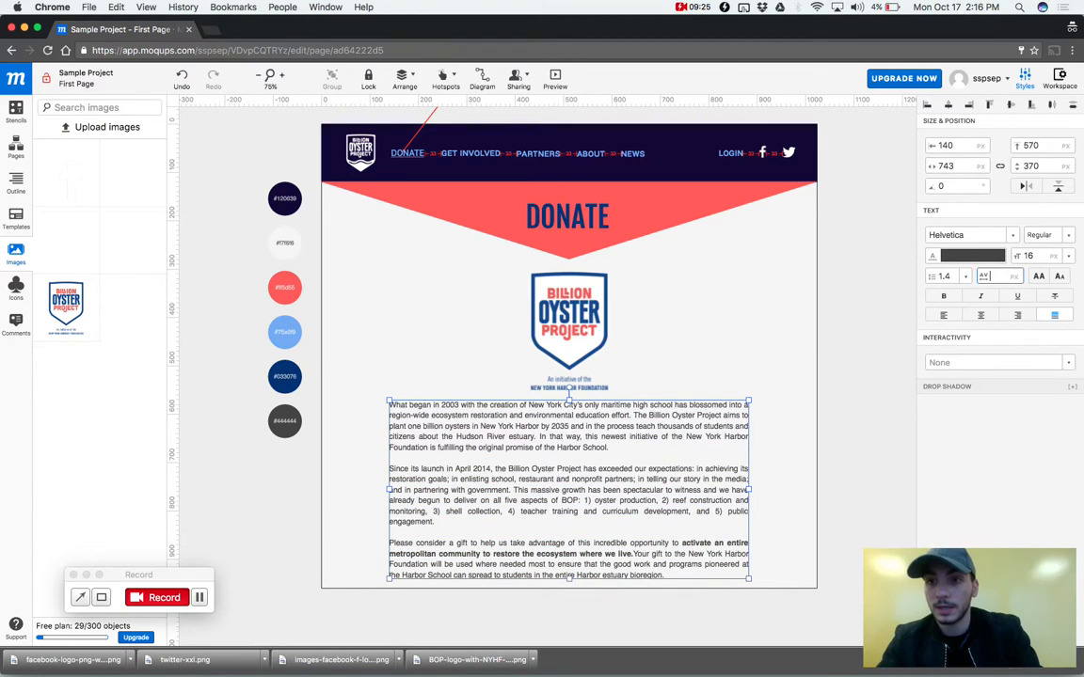
{"action": "type", "text": "2"}
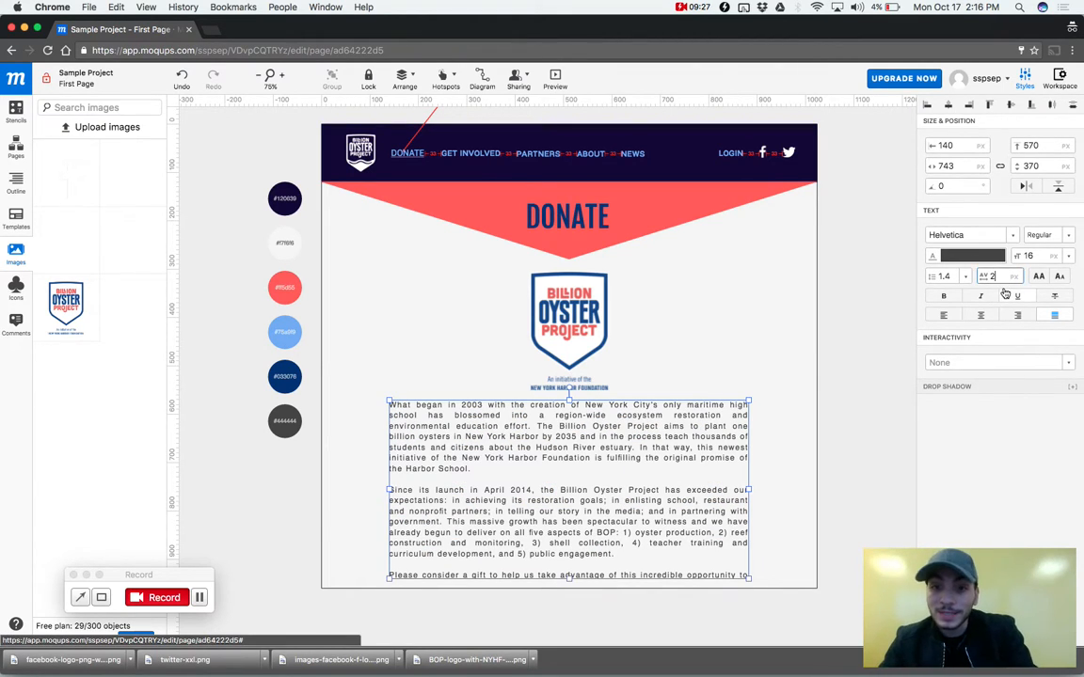
{"action": "key", "text": "BackSpace"}
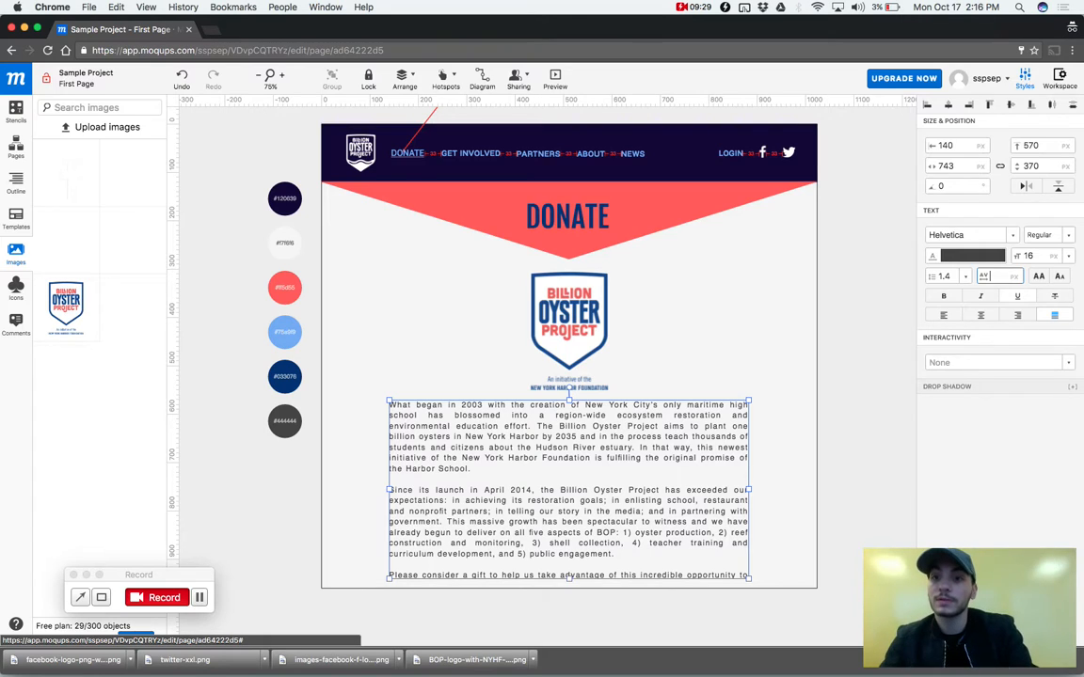
{"action": "type", "text": "1"}
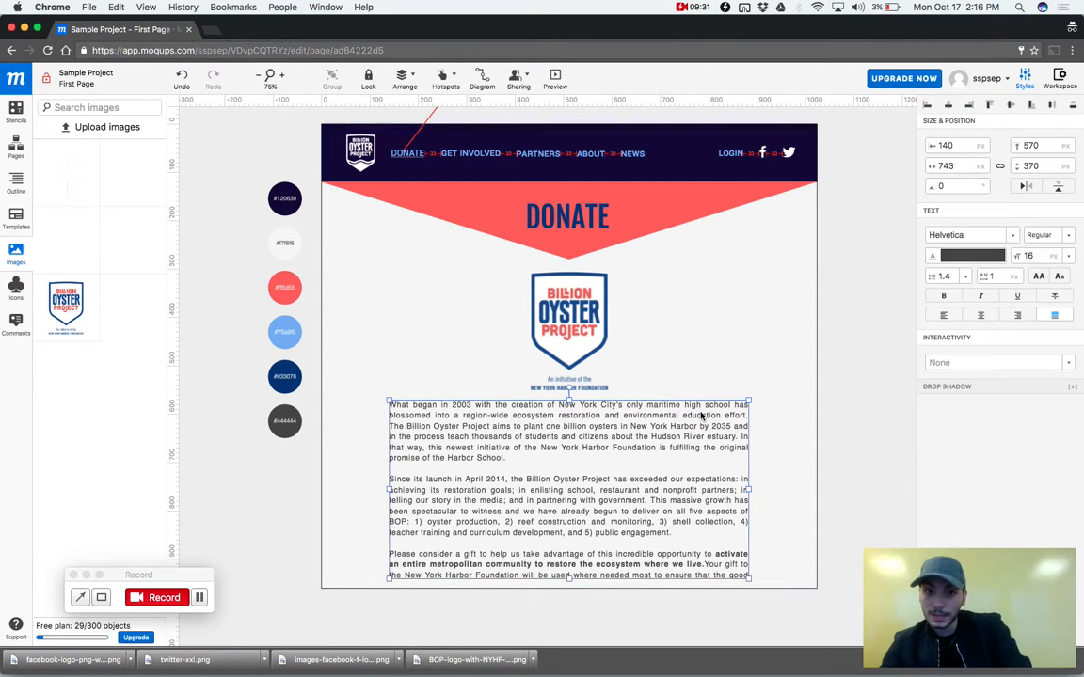
{"action": "key", "text": "BackSpace"}
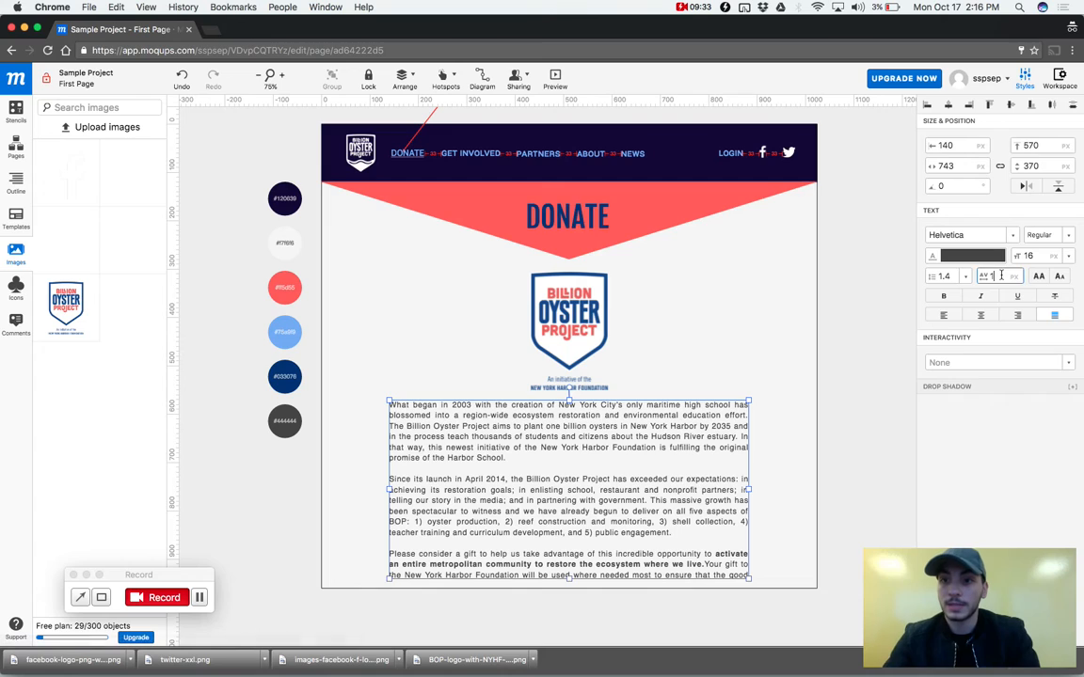
{"action": "type", "text": "0"}
Try letter spacings from 2 px up to 100 px on the DONATE heading, and reduce it to 1 px.
{"action": "left_click", "coordinate": [565, 216]}
{"action": "left_click", "coordinate": [991, 276]}
{"action": "type", "text": "2"}
{"action": "key", "text": "BackSpace"}
{"action": "type", "text": "5"}
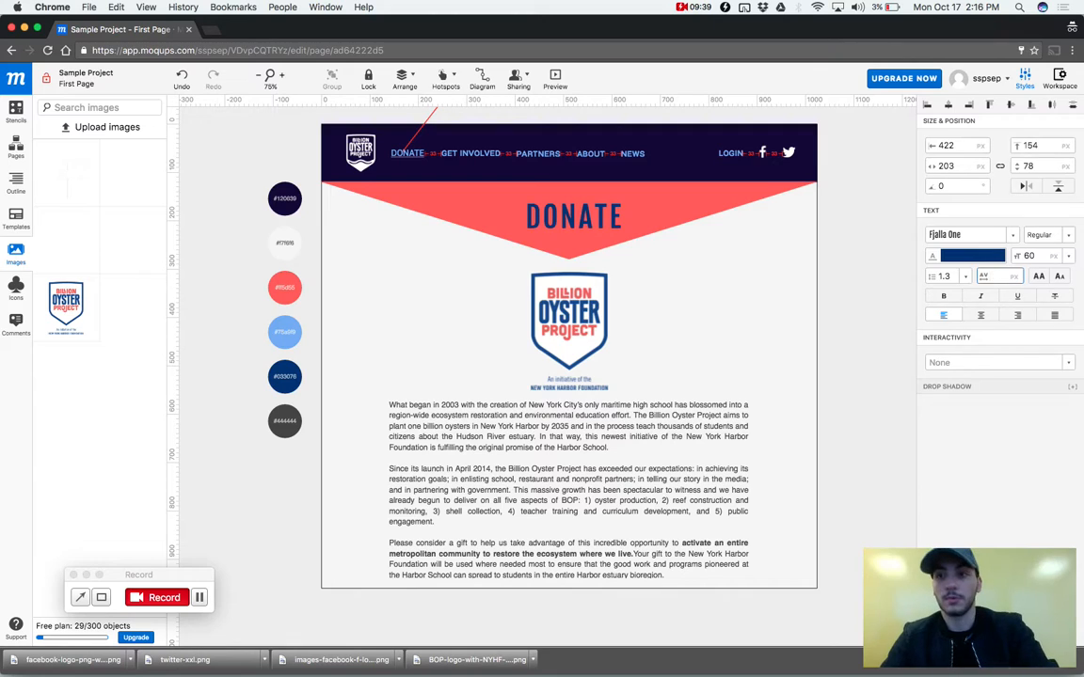
{"action": "type", "text": "9"}
{"action": "type", "text": "100"}
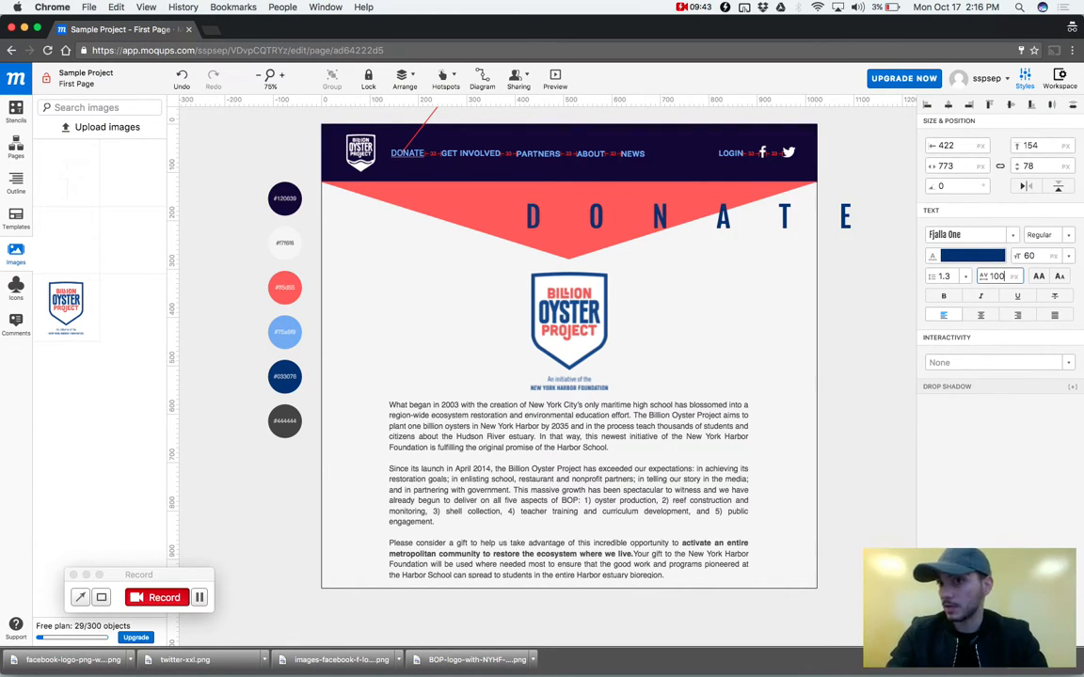
{"action": "key", "text": "BackSpace"}
{"action": "key", "text": "BackSpace"}
{"action": "key", "text": "BackSpace"}
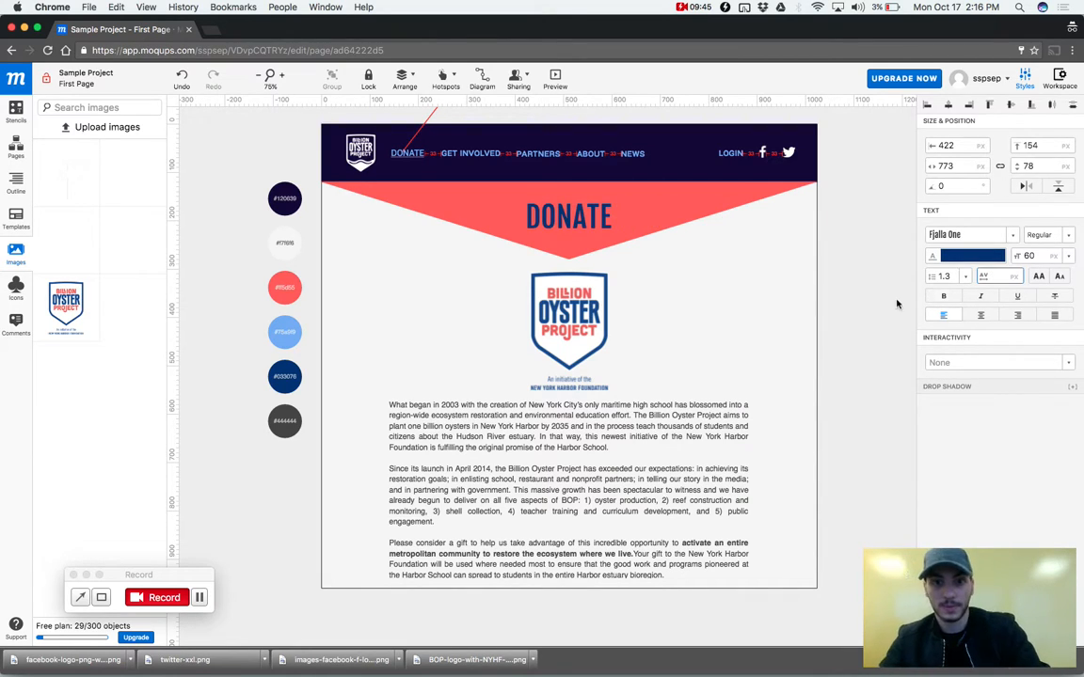
{"action": "left_click", "coordinate": [815, 362]}
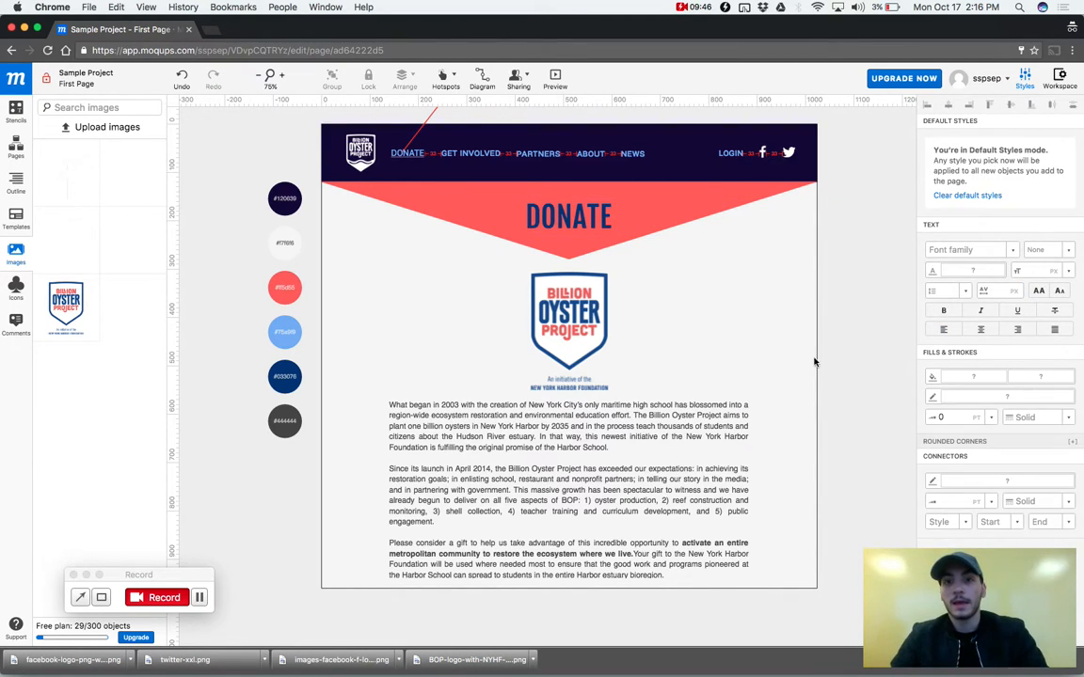
Narrow the DONATE heading's text box to about 197 px wide and clear the selection.
{"action": "left_click", "coordinate": [545, 232]}
{"action": "left_click_drag", "start_coordinate": [898, 217], "coordinate": [620, 217]}
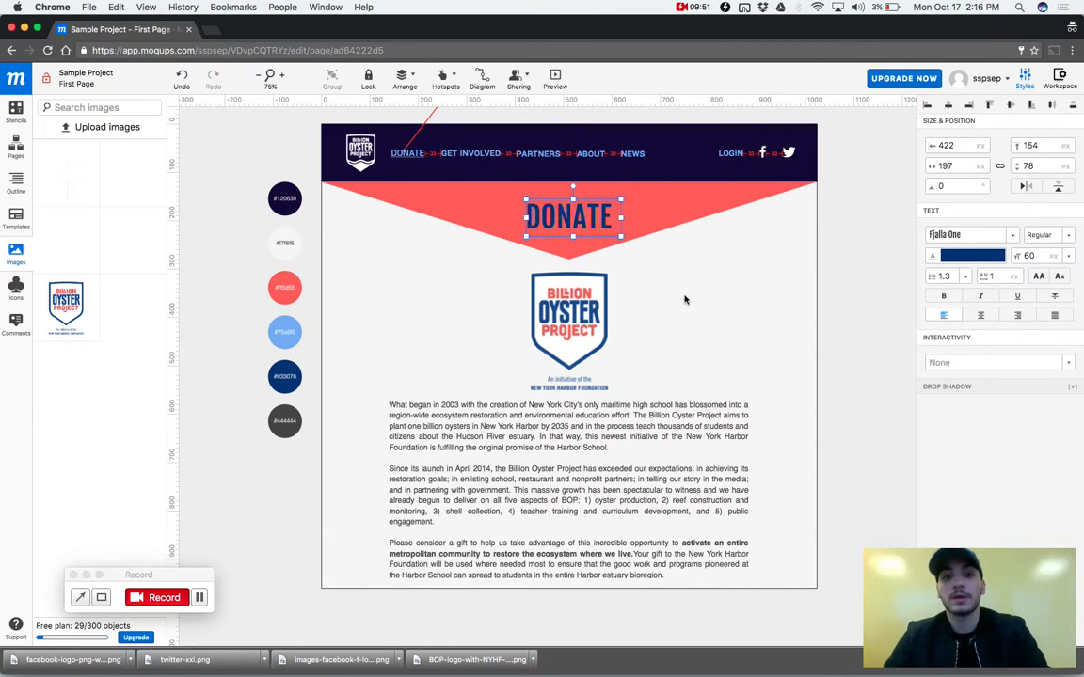
{"action": "left_click", "coordinate": [685, 299]}
Examine the arrange and align options available for the Billion Oyster Project logo image, and close them.
{"action": "right_click", "coordinate": [582, 289]}
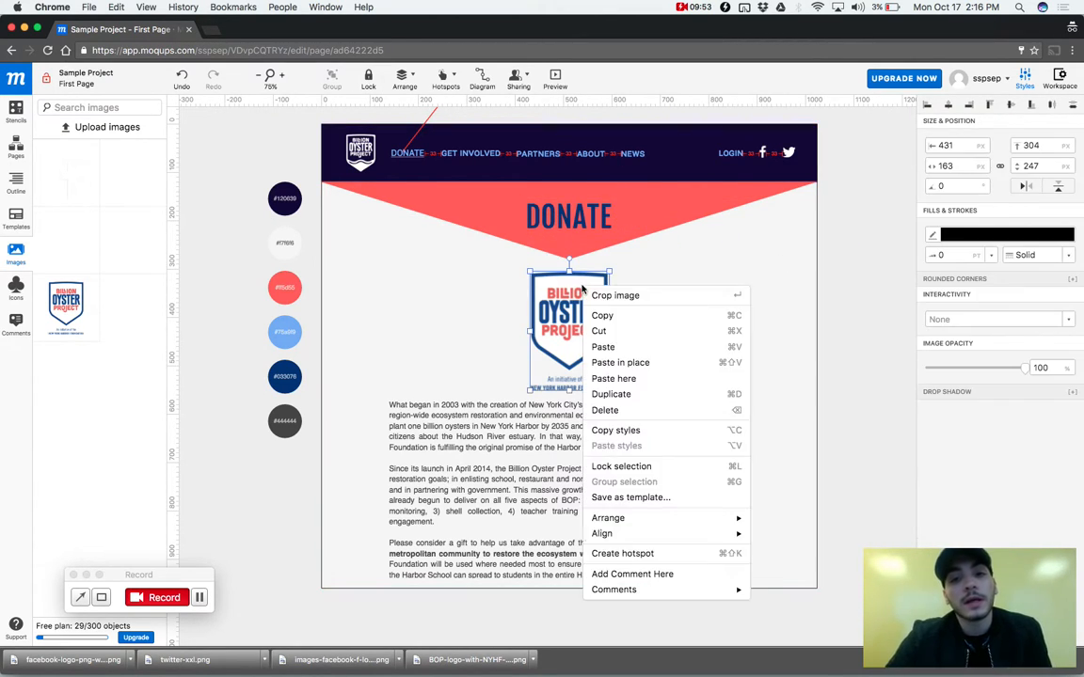
{"action": "mouse_move", "coordinate": [694, 536]}
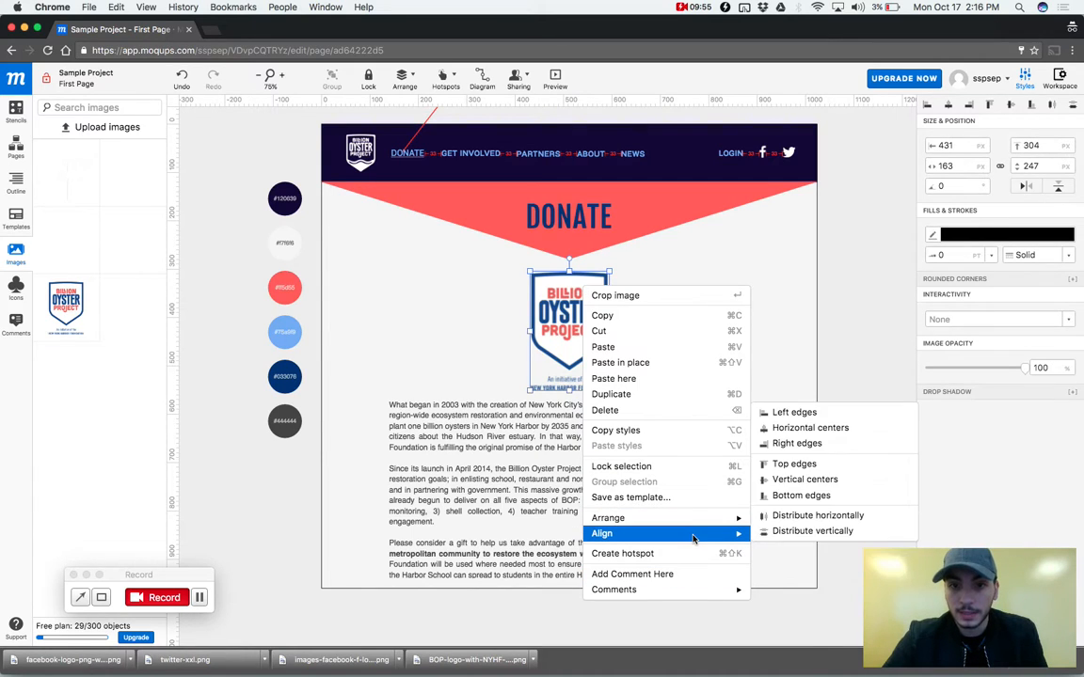
{"action": "mouse_move", "coordinate": [729, 519]}
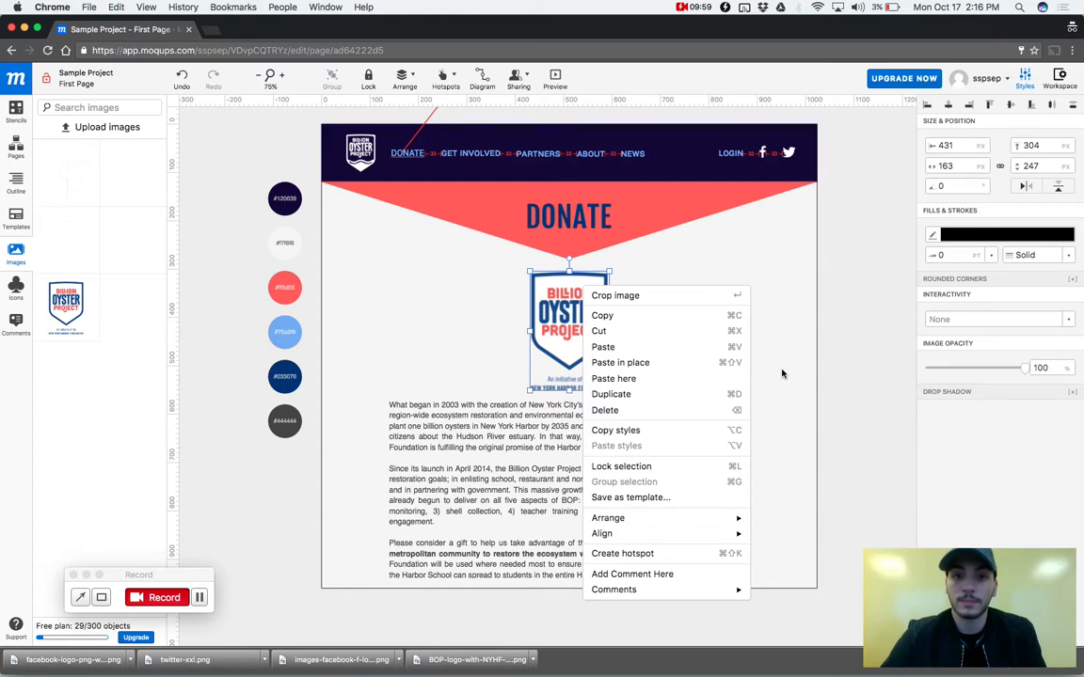
{"action": "left_click", "coordinate": [762, 434]}
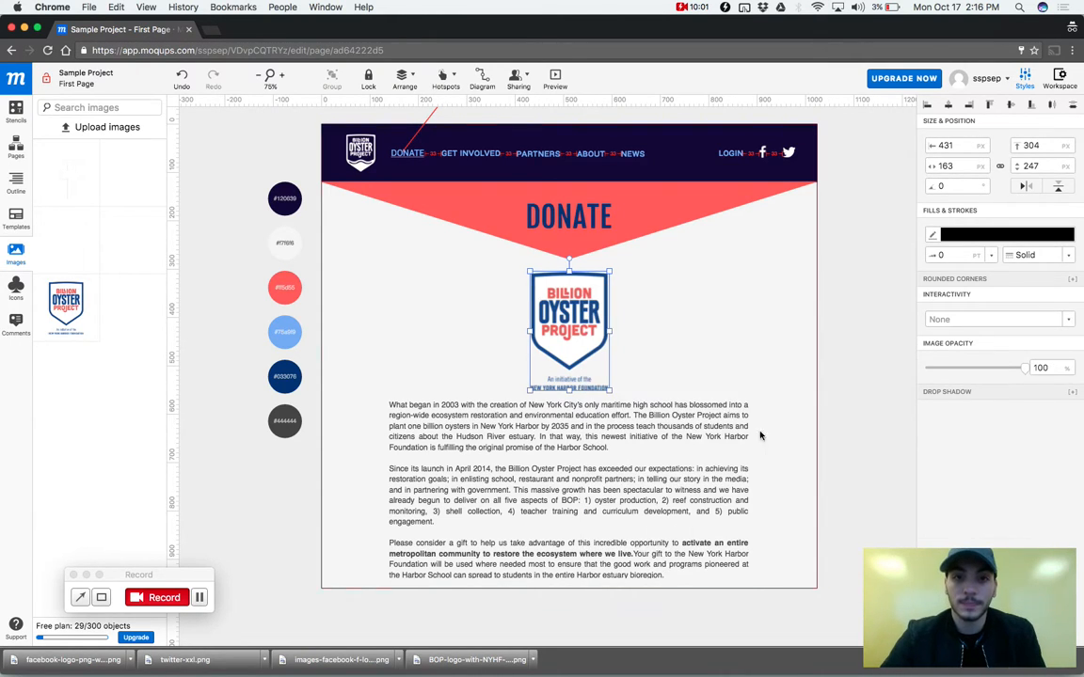
Examine the align options available for the body text block, and close them.
{"action": "left_click", "coordinate": [619, 410]}
{"action": "right_click", "coordinate": [619, 410]}
{"action": "mouse_move", "coordinate": [663, 576]}
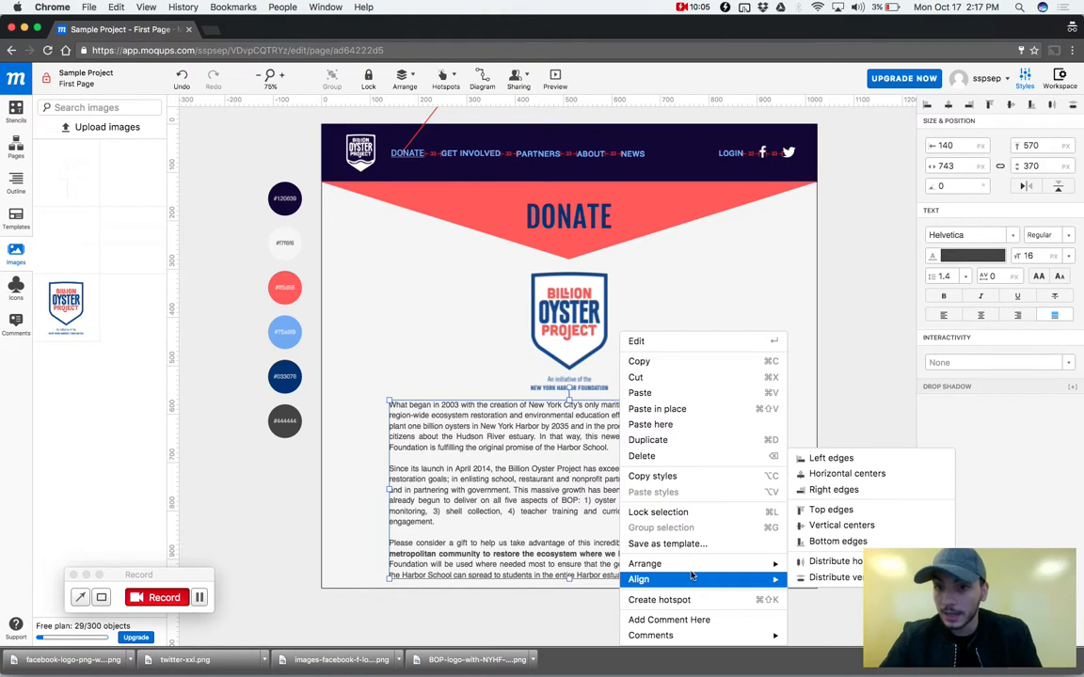
{"action": "left_click", "coordinate": [451, 430]}
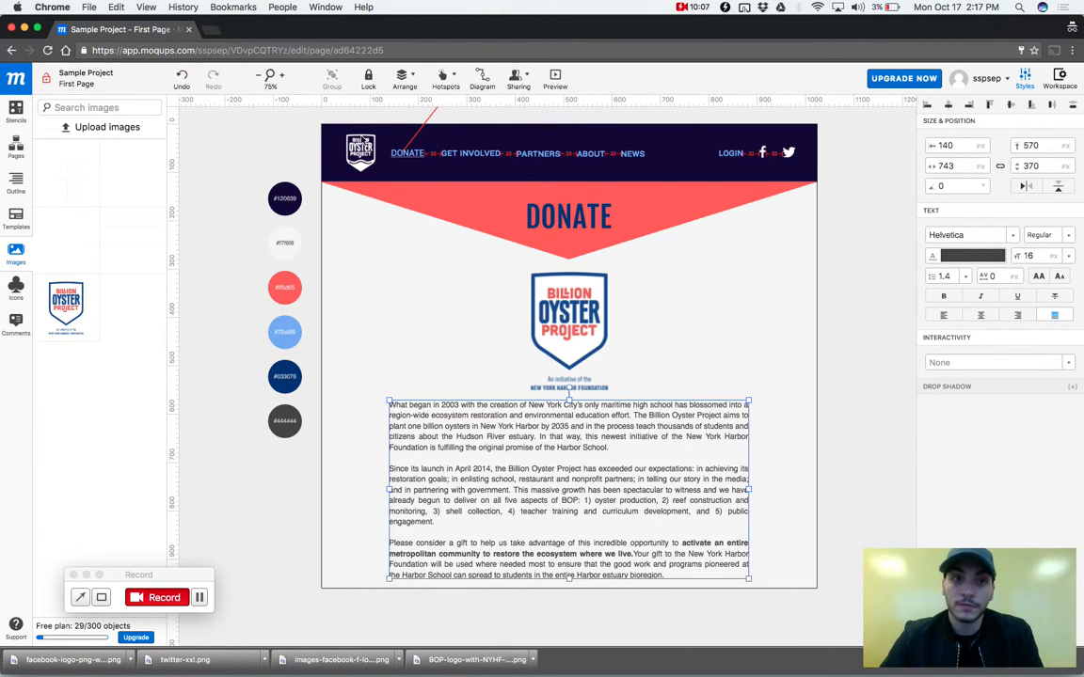
{"action": "right_click", "coordinate": [360, 135]}
{"action": "mouse_move", "coordinate": [498, 387]}
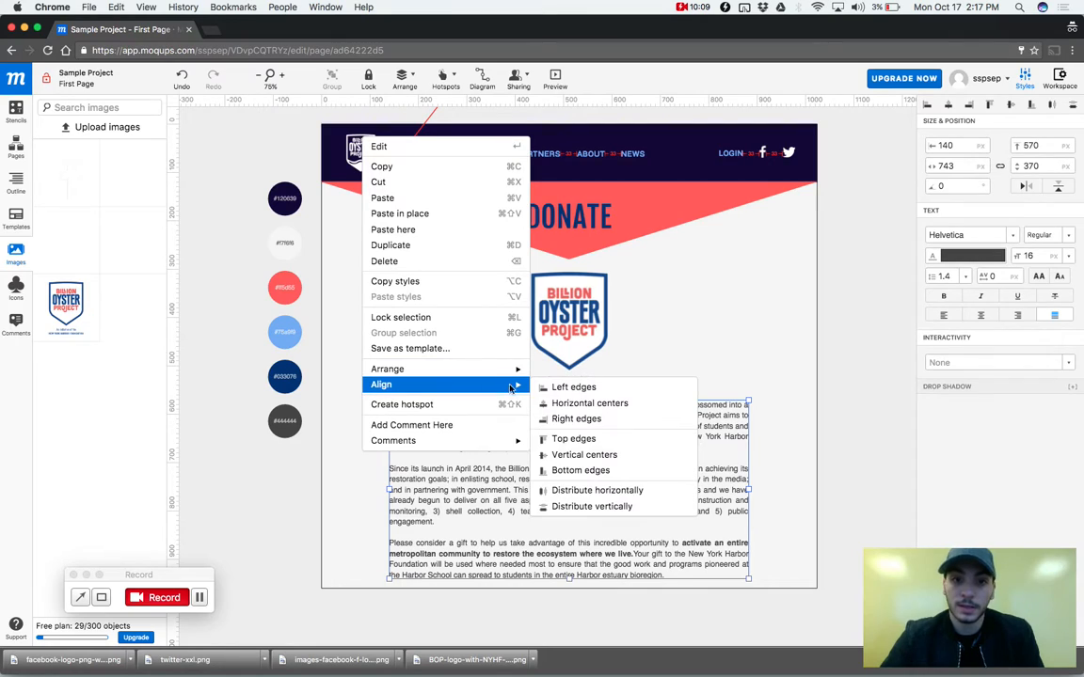
{"action": "left_click", "coordinate": [598, 400]}
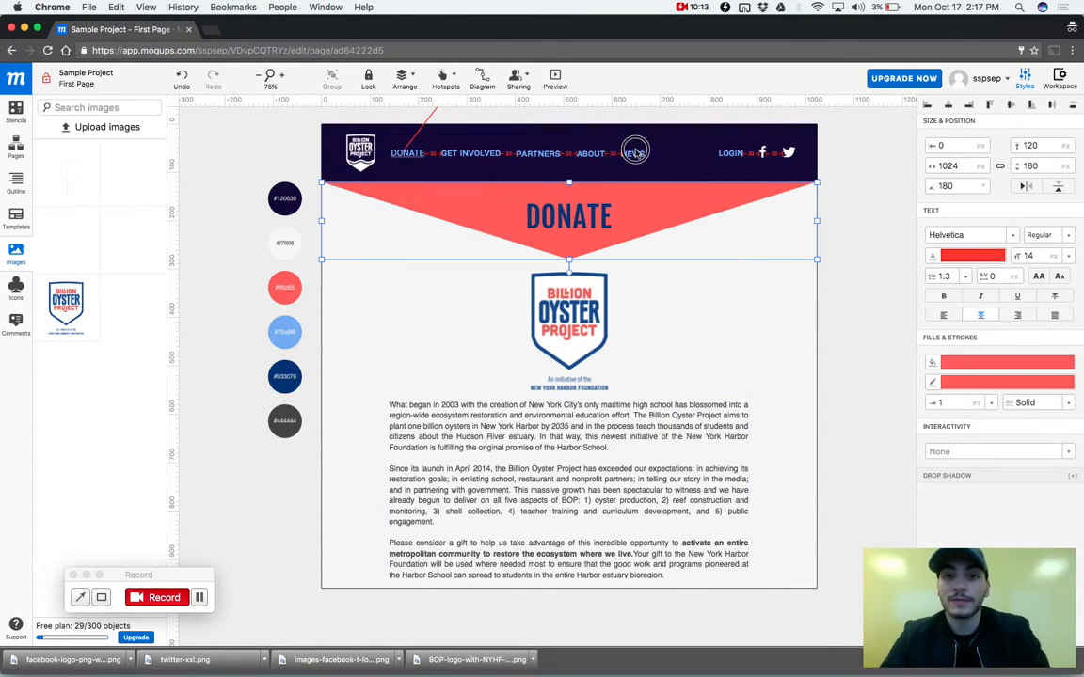
Select the navigation links from DONATE to NEWS together, examine their align and distribute options, and clear the selection.
{"action": "left_click", "coordinate": [585, 156]}
{"action": "left_click", "coordinate": [527, 153], "text": "shift"}
{"action": "left_click", "coordinate": [442, 153], "text": "shift"}
{"action": "left_click", "coordinate": [410, 156], "text": "shift"}
{"action": "right_click", "coordinate": [410, 156]}
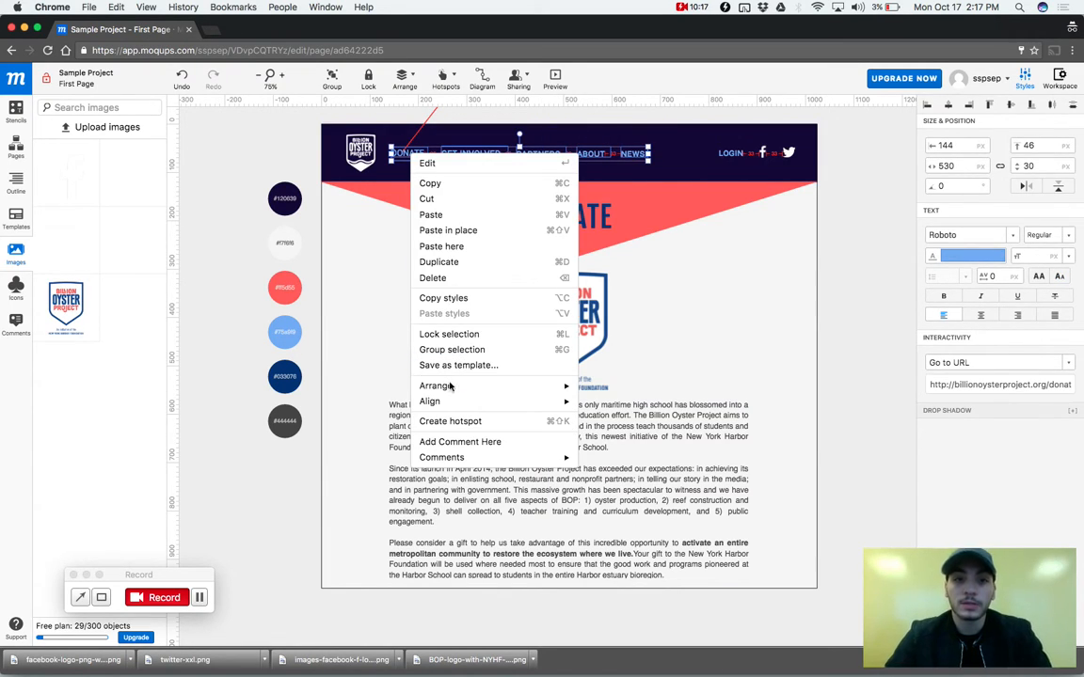
{"action": "mouse_move", "coordinate": [490, 402]}
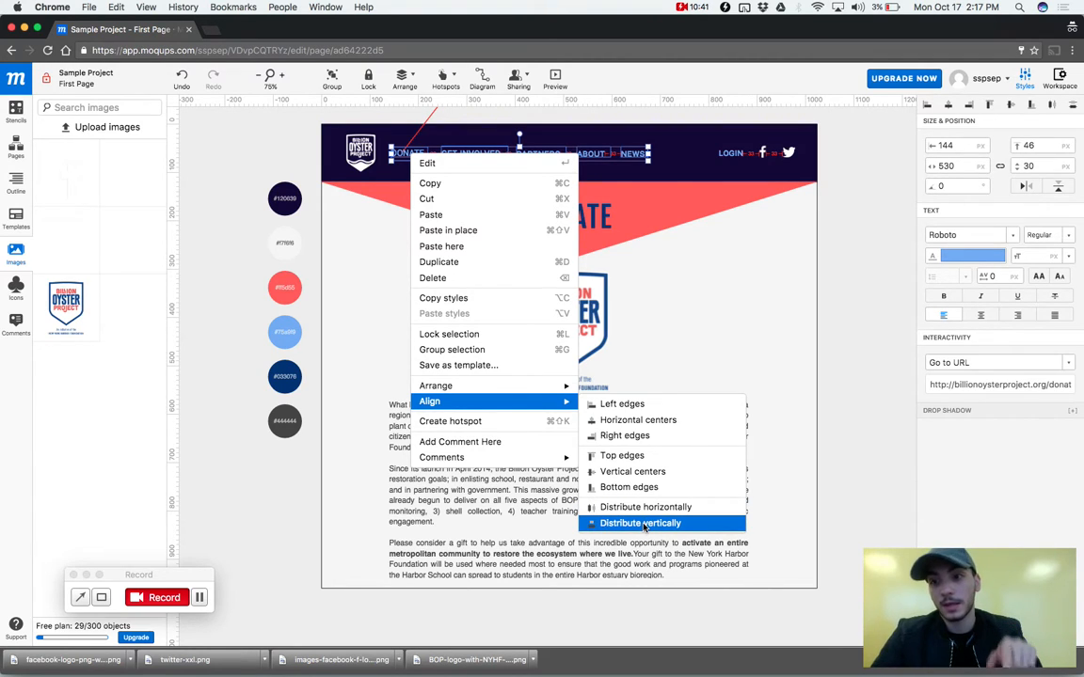
{"action": "left_click", "coordinate": [729, 344]}
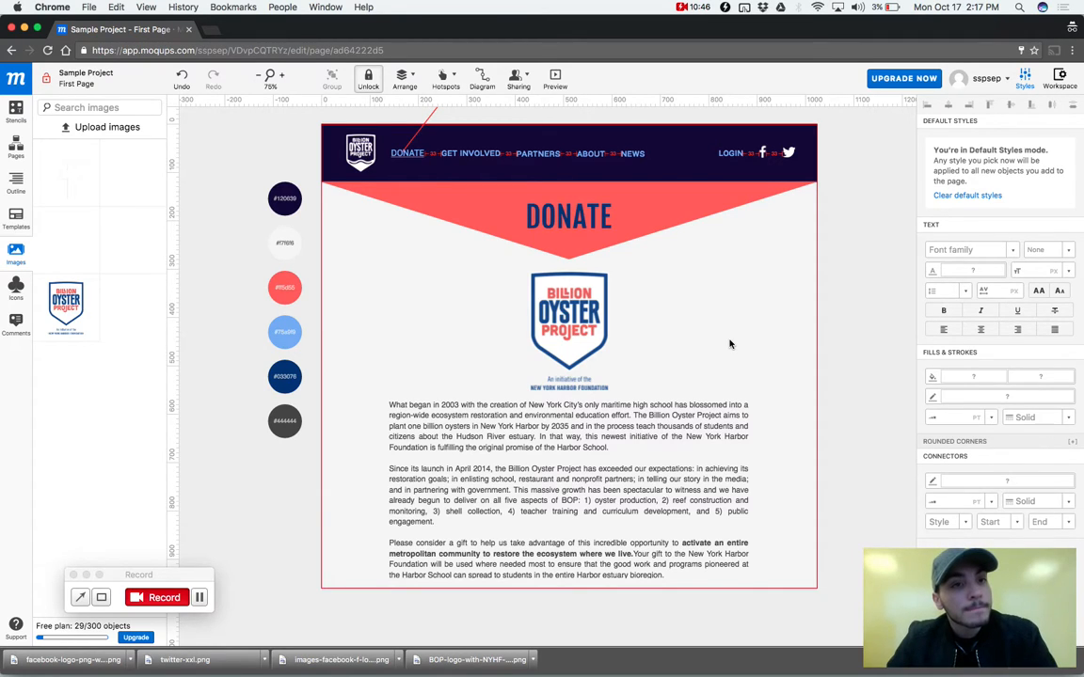
In Diagram mode, draw a connector from the DONATE link down to the page's lower-left area, and leave the mode.
{"action": "left_click", "coordinate": [13, 110]}
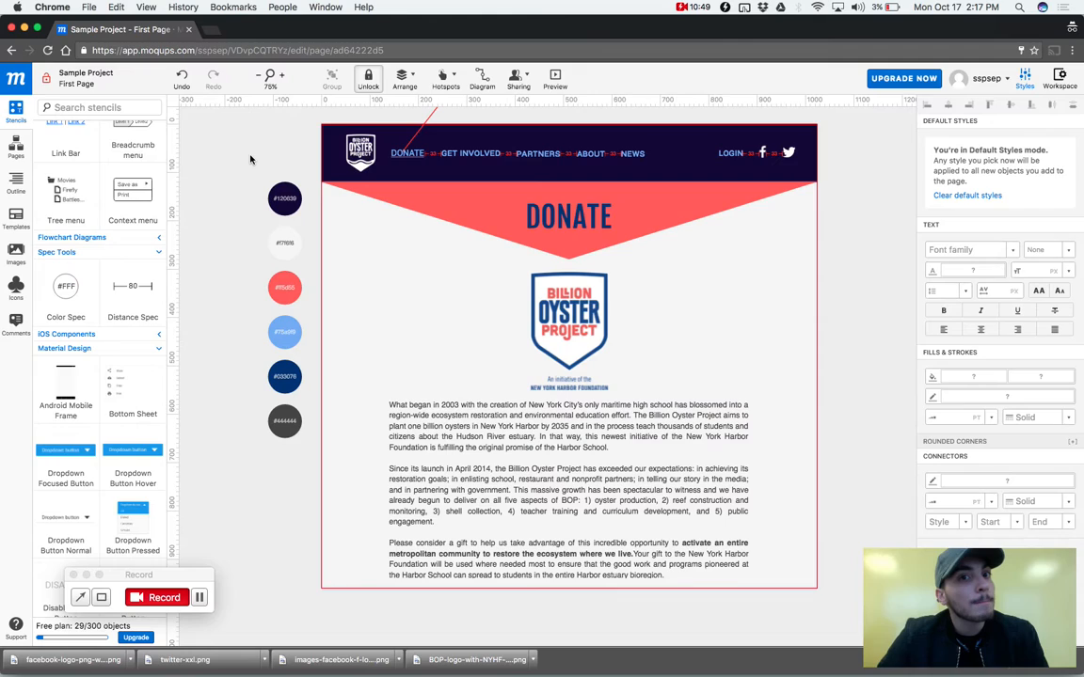
{"action": "left_click", "coordinate": [417, 81]}
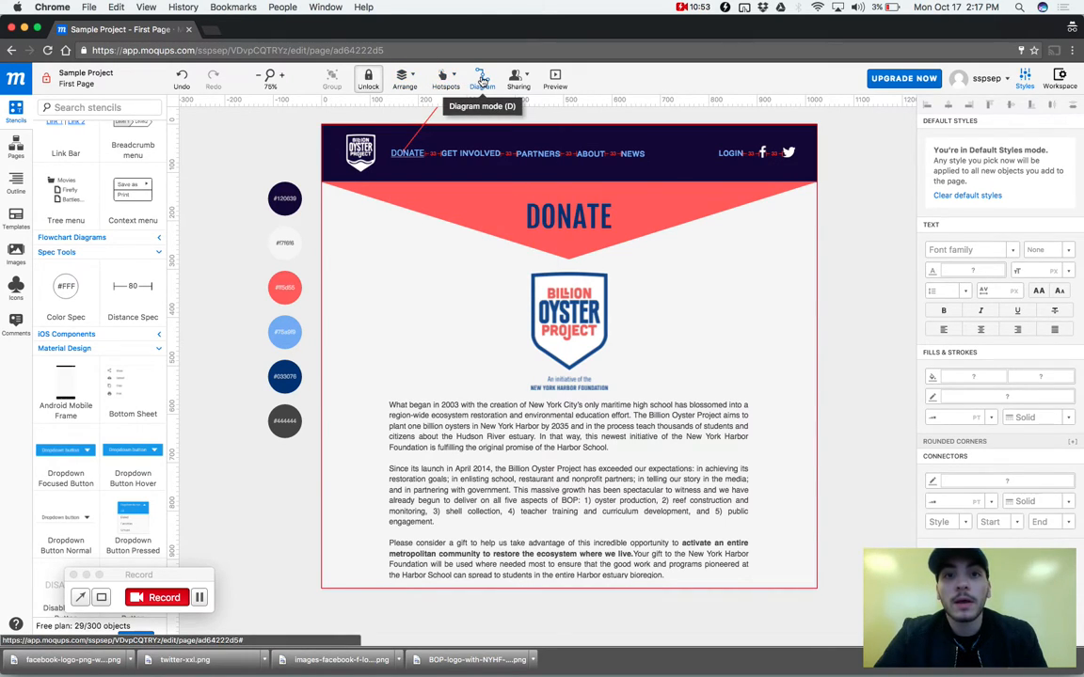
{"action": "left_click", "coordinate": [481, 80]}
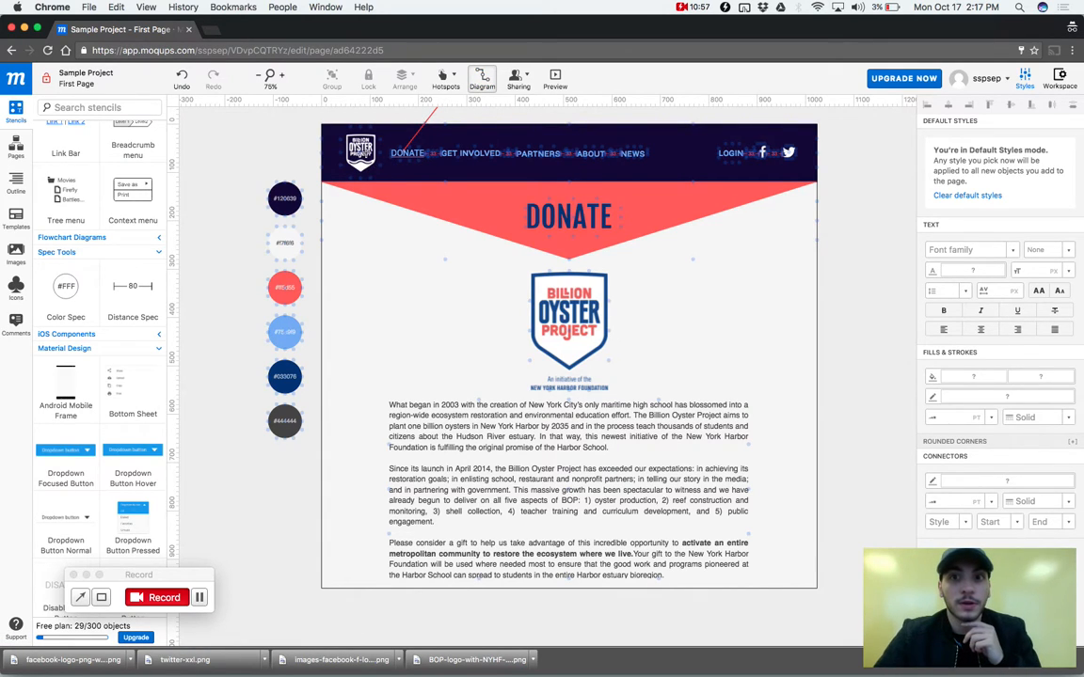
{"action": "scroll", "coordinate": [329, 178], "scroll_direction": "up", "scroll_amount": 2}
{"action": "scroll", "coordinate": [351, 200], "scroll_direction": "up", "scroll_amount": 1}
{"action": "scroll", "coordinate": [350, 199], "scroll_direction": "down", "scroll_amount": 2}
{"action": "left_click_drag", "start_coordinate": [412, 217], "coordinate": [354, 616]}
{"action": "key", "text": "super+z"}
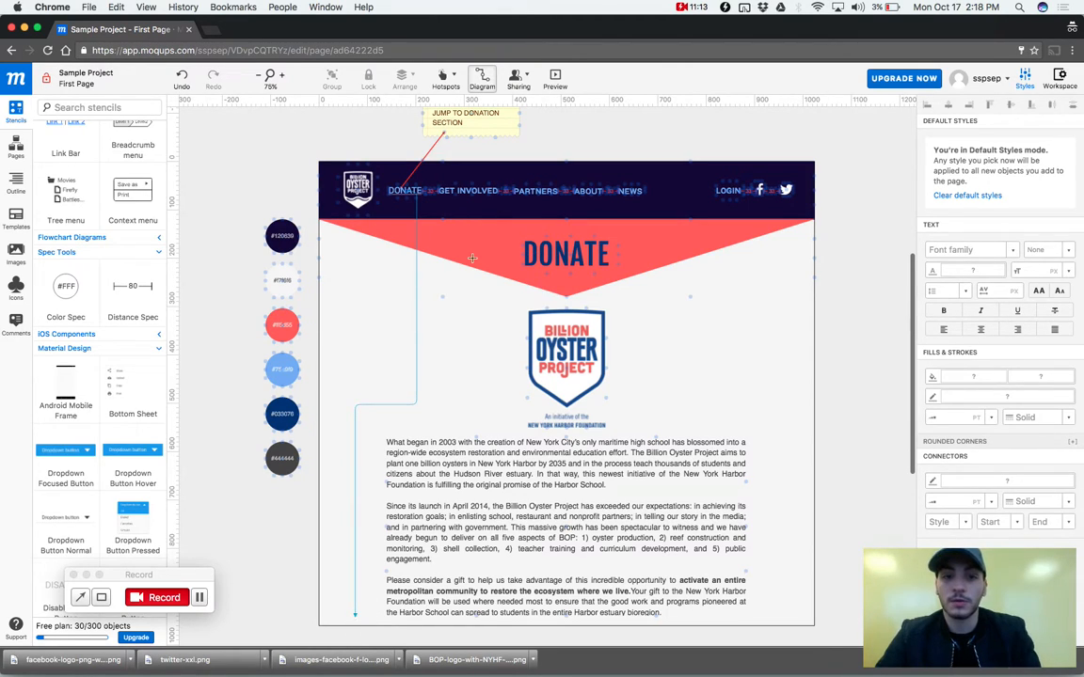
{"action": "scroll", "coordinate": [473, 258], "scroll_direction": "down", "scroll_amount": 1}
{"action": "scroll", "coordinate": [472, 258], "scroll_direction": "down", "scroll_amount": 5}
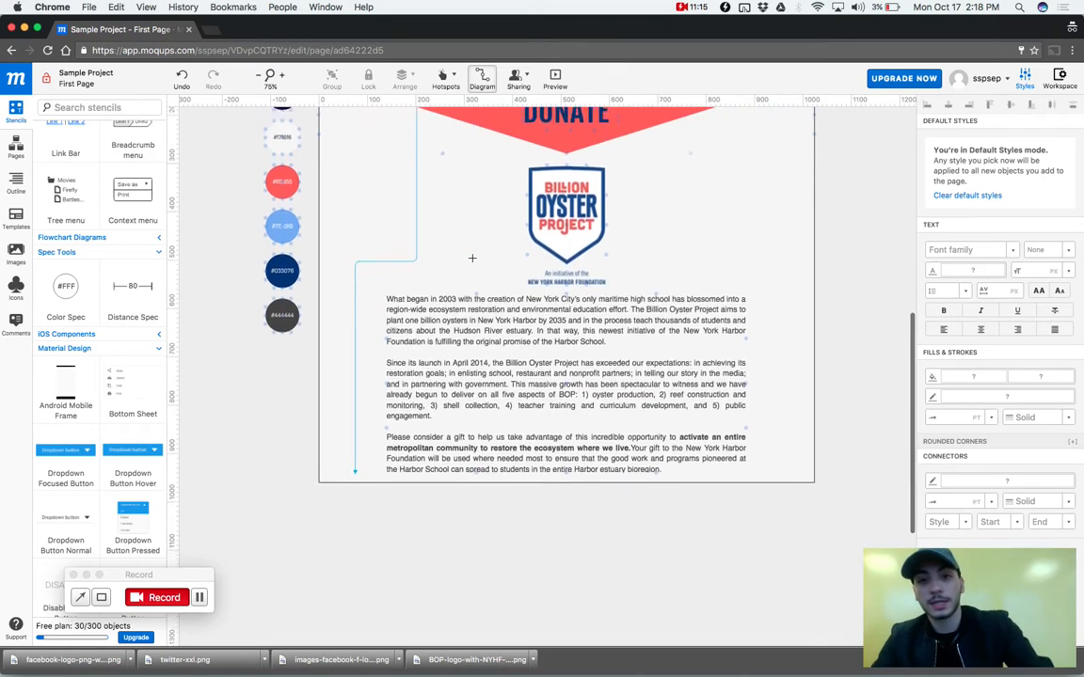
{"action": "scroll", "coordinate": [473, 257], "scroll_direction": "up", "scroll_amount": 8}
{"action": "scroll", "coordinate": [473, 258], "scroll_direction": "down", "scroll_amount": 2}
{"action": "scroll", "coordinate": [472, 258], "scroll_direction": "down", "scroll_amount": 4}
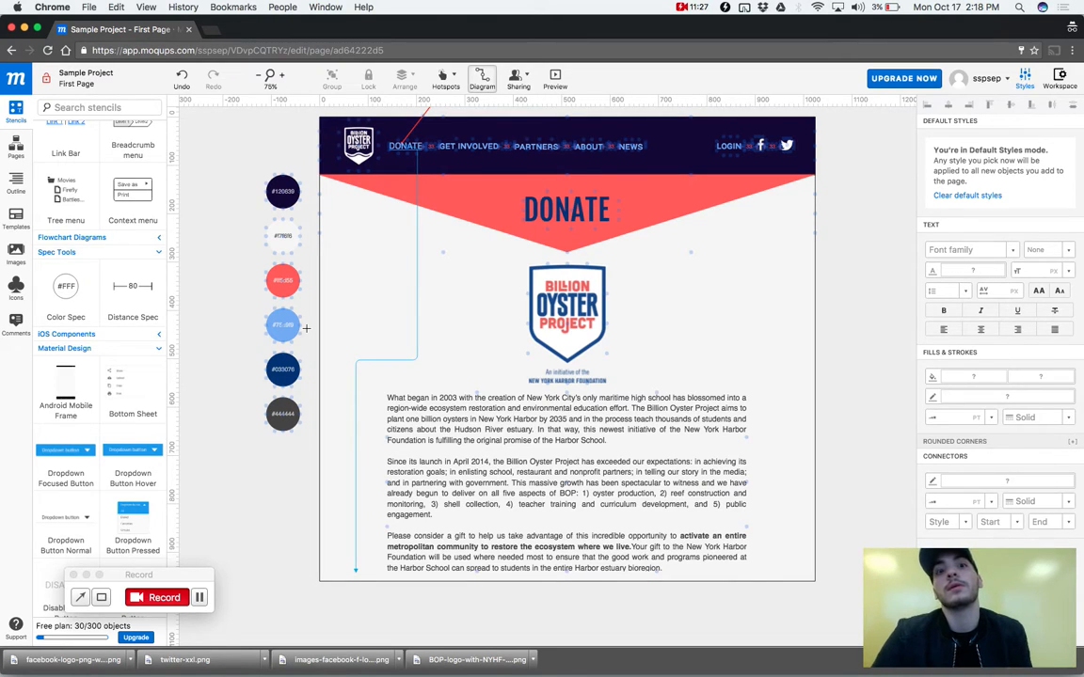
{"action": "scroll", "coordinate": [306, 328], "scroll_direction": "up", "scroll_amount": 1}
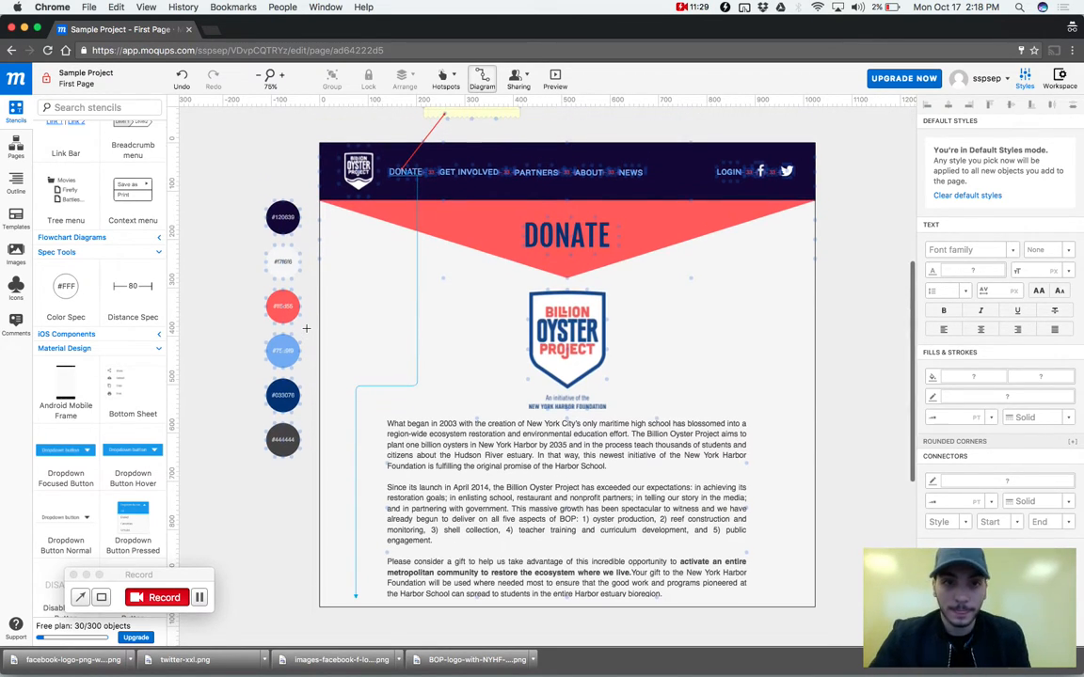
{"action": "left_click", "coordinate": [478, 77]}
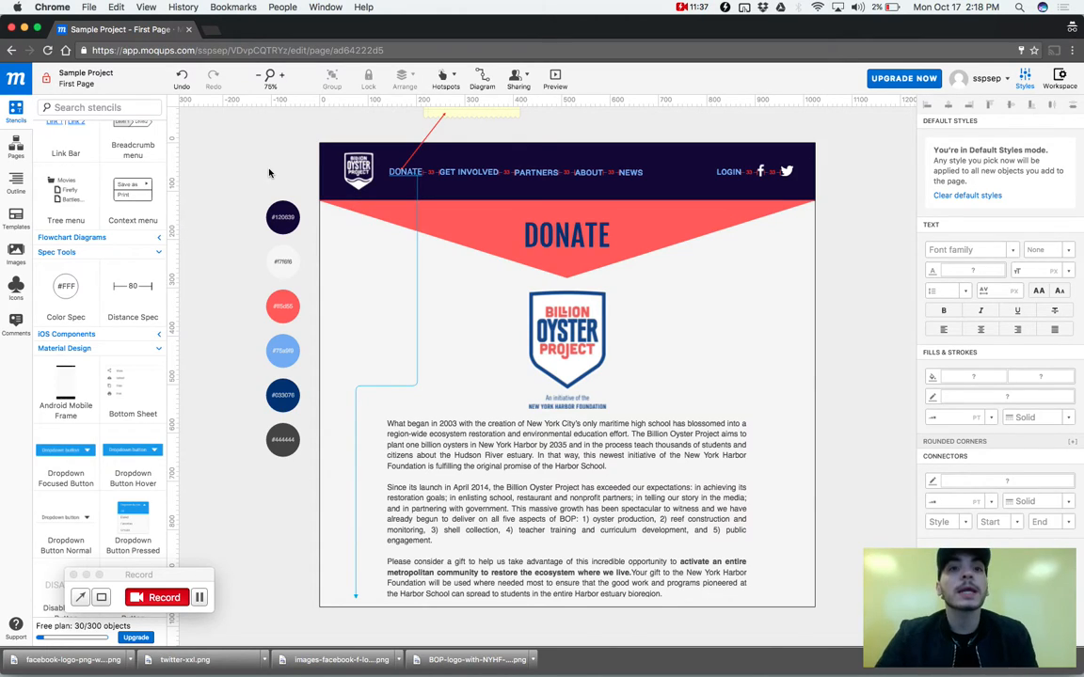
Examine the project's page list, stencils, object outline and the Material Design icon collection.
{"action": "left_click", "coordinate": [14, 149]}
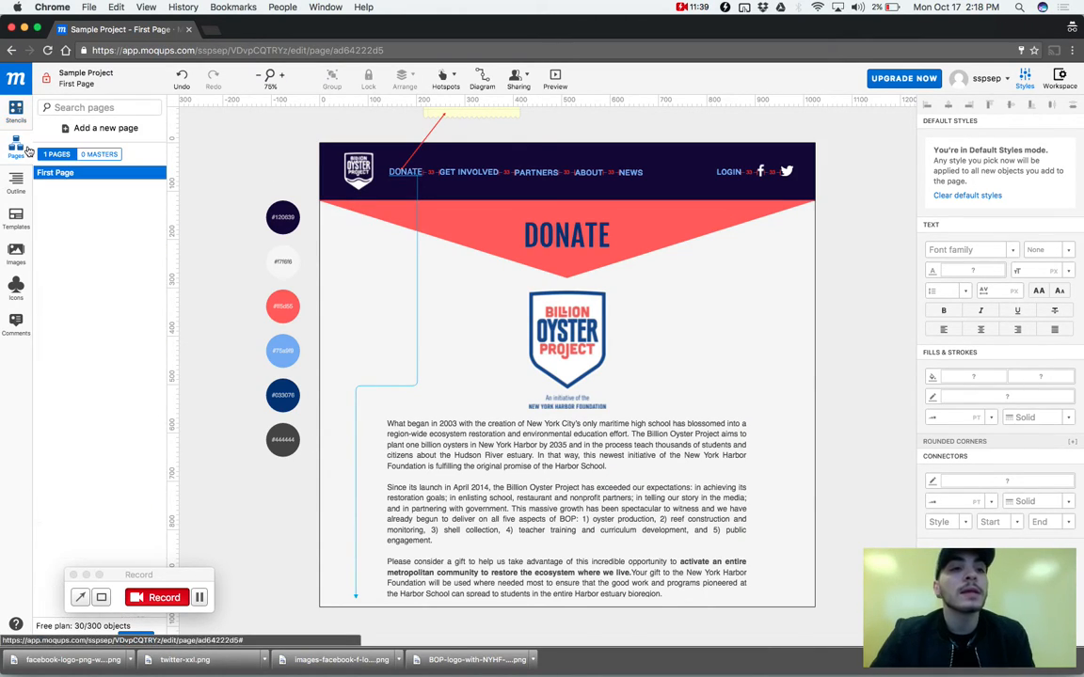
{"action": "left_click", "coordinate": [10, 111]}
{"action": "left_click", "coordinate": [16, 181]}
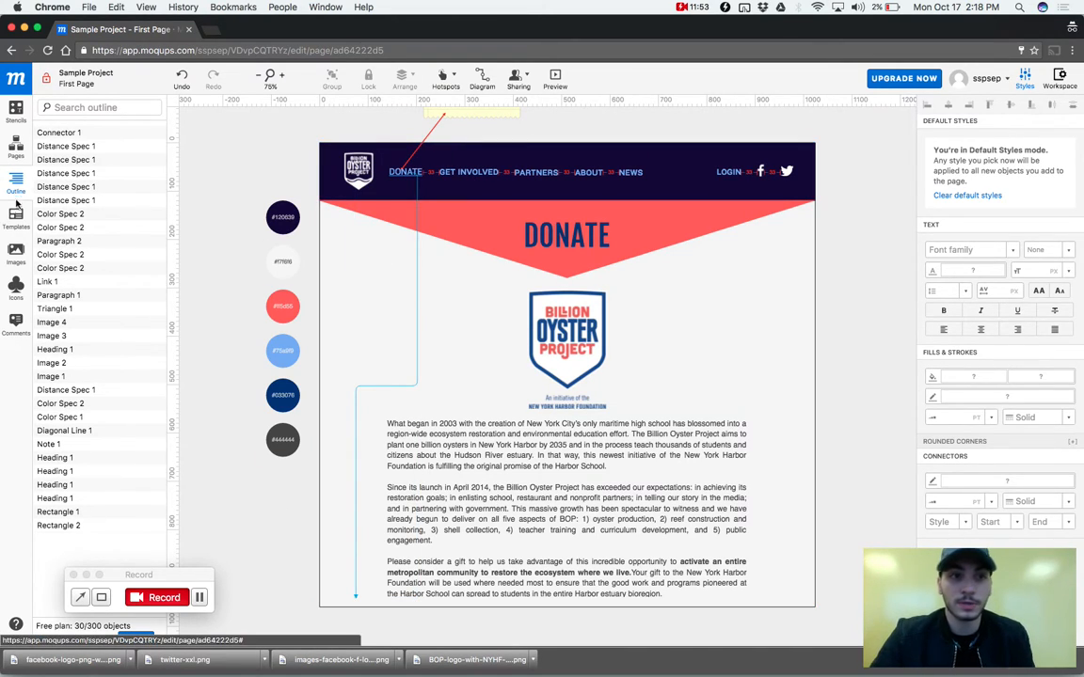
{"action": "left_click", "coordinate": [16, 287]}
{"action": "scroll", "coordinate": [70, 188], "scroll_direction": "down", "scroll_amount": 5}
{"action": "scroll", "coordinate": [71, 188], "scroll_direction": "down", "scroll_amount": 20}
{"action": "scroll", "coordinate": [70, 188], "scroll_direction": "down", "scroll_amount": 15}
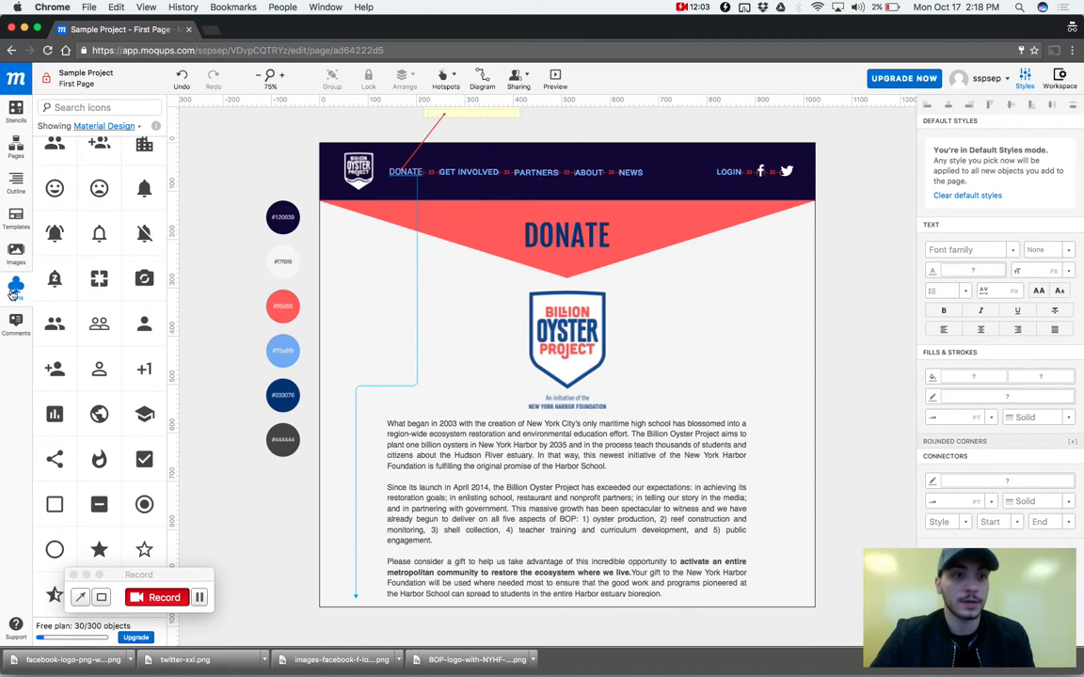
Add the comment "Hey whats this?" beside the logo image, send it and clear the selection.
{"action": "left_click", "coordinate": [16, 322]}
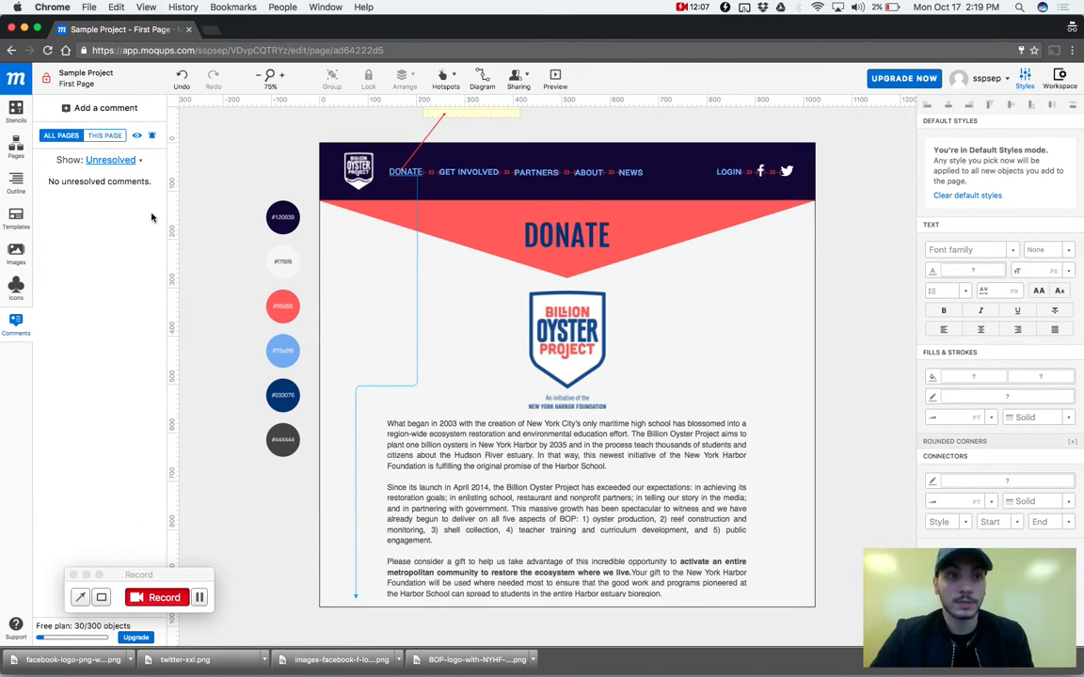
{"action": "left_click", "coordinate": [102, 109]}
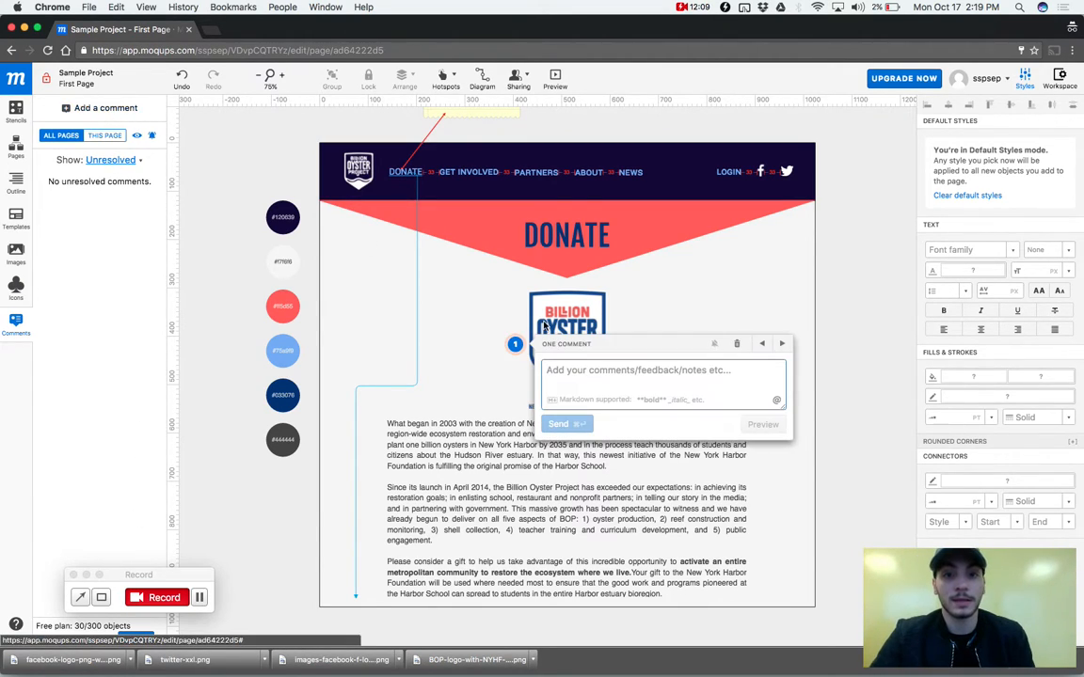
{"action": "type", "text": "He"}
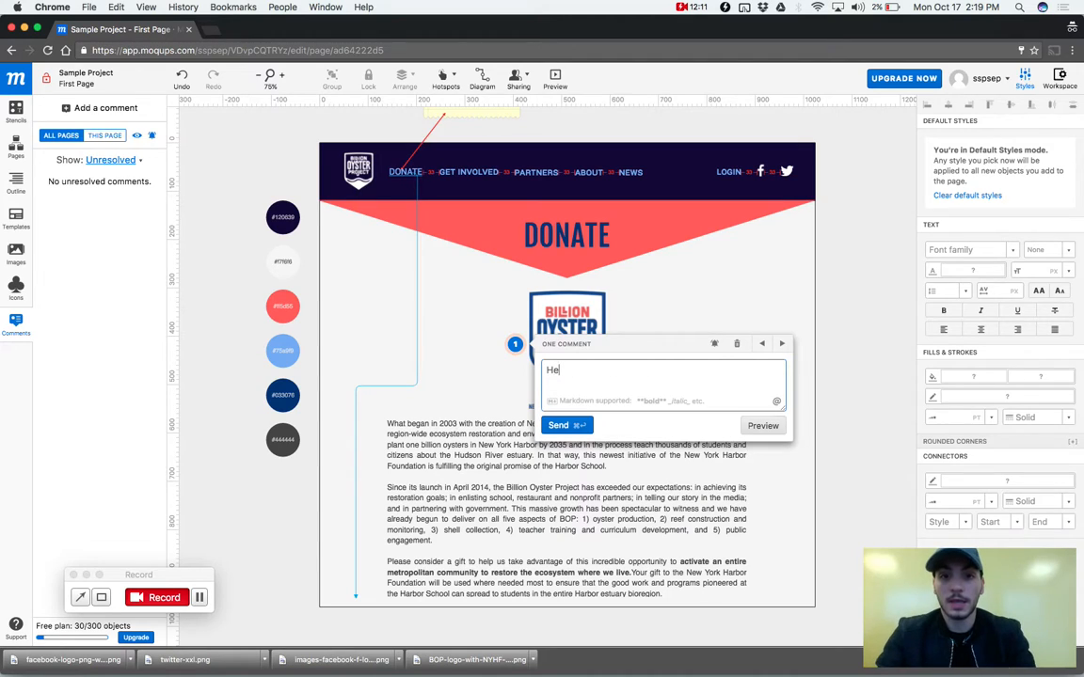
{"action": "type", "text": "y whats this?"}
{"action": "left_click", "coordinate": [563, 426]}
{"action": "left_click", "coordinate": [443, 447]}
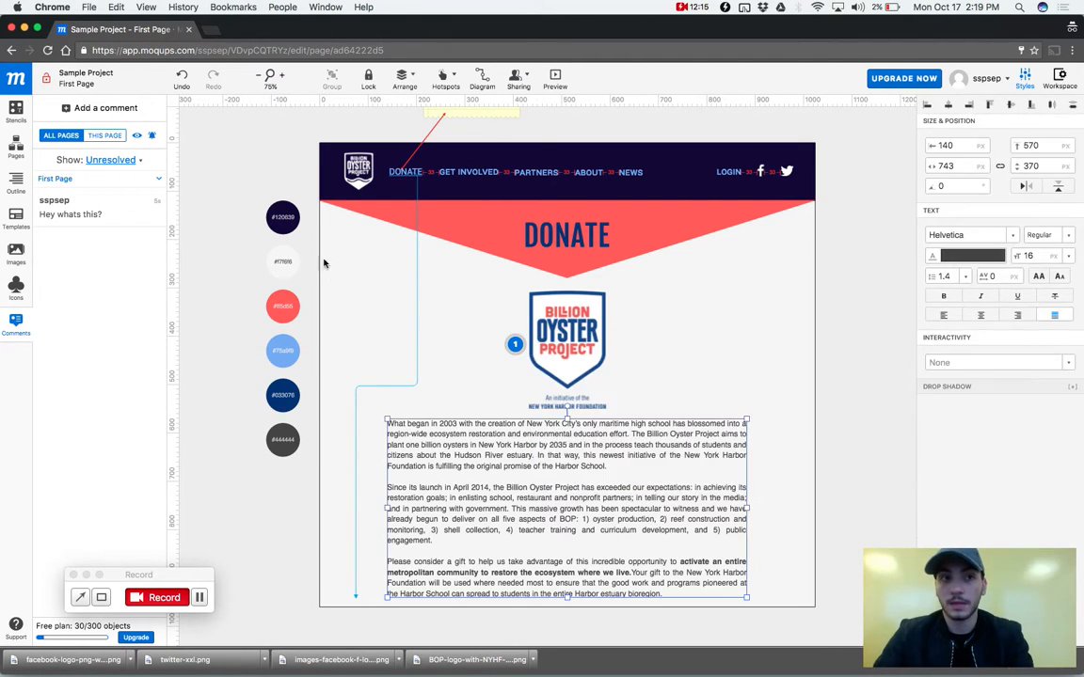
{"action": "left_click", "coordinate": [495, 360]}
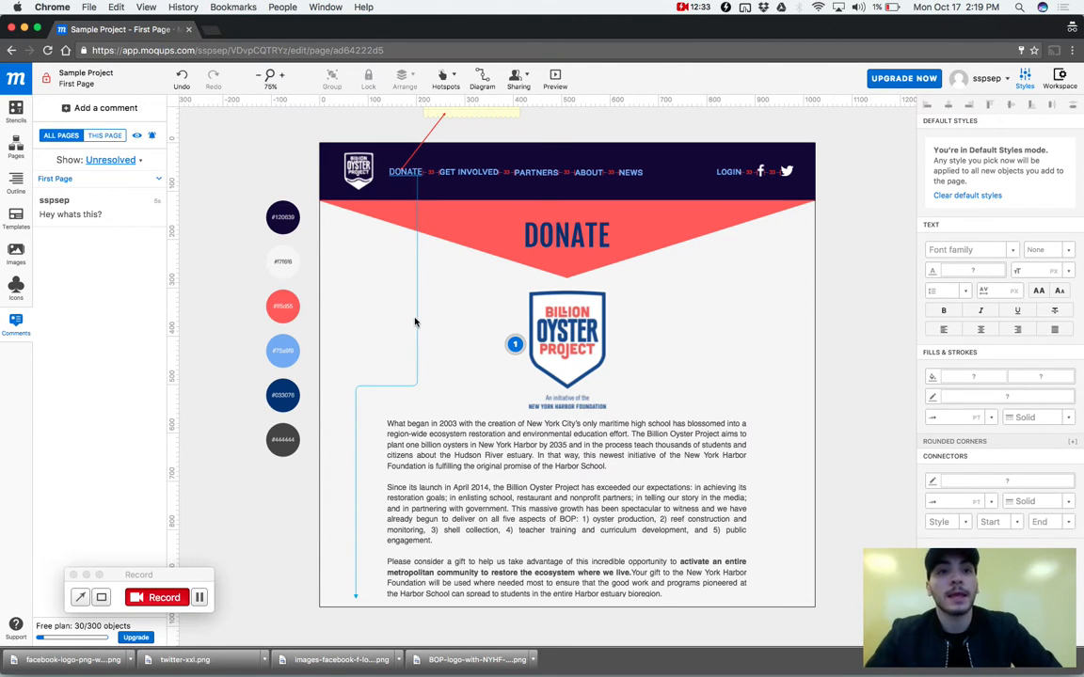
{"action": "scroll", "coordinate": [343, 208], "scroll_direction": "up", "scroll_amount": 1}
{"action": "scroll", "coordinate": [342, 208], "scroll_direction": "down", "scroll_amount": 1}
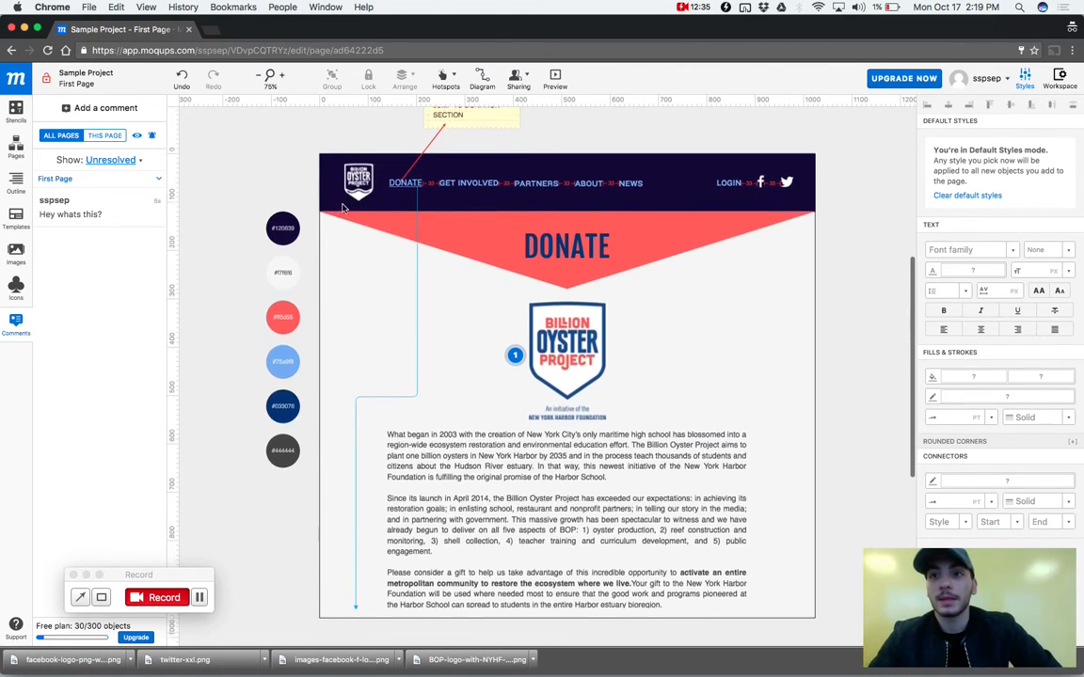
{"action": "left_click", "coordinate": [685, 6]}
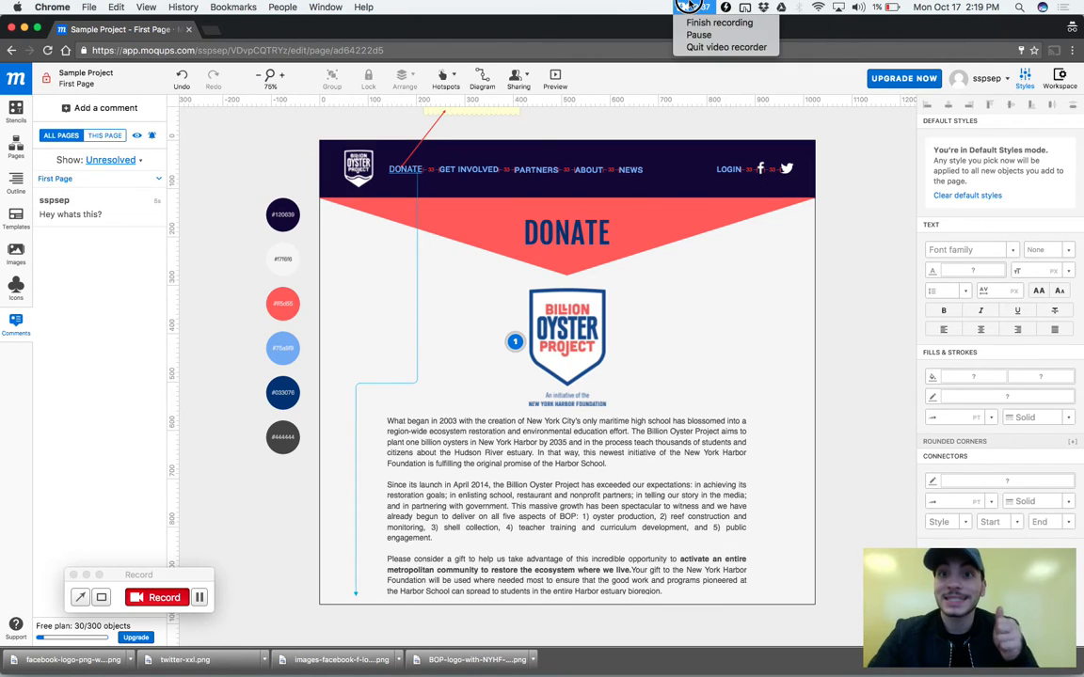